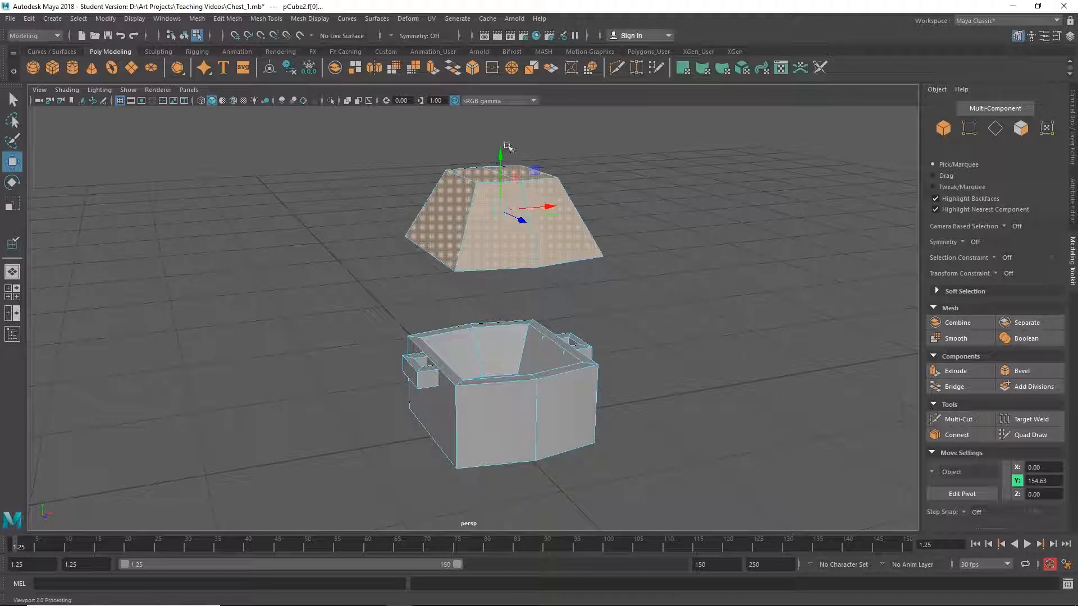
Look through the Attribute Editor and Modeling Toolkit, finishing with the Channel Box / Layer Editor on display.
left_click(1069, 35)
left_click(1045, 37)
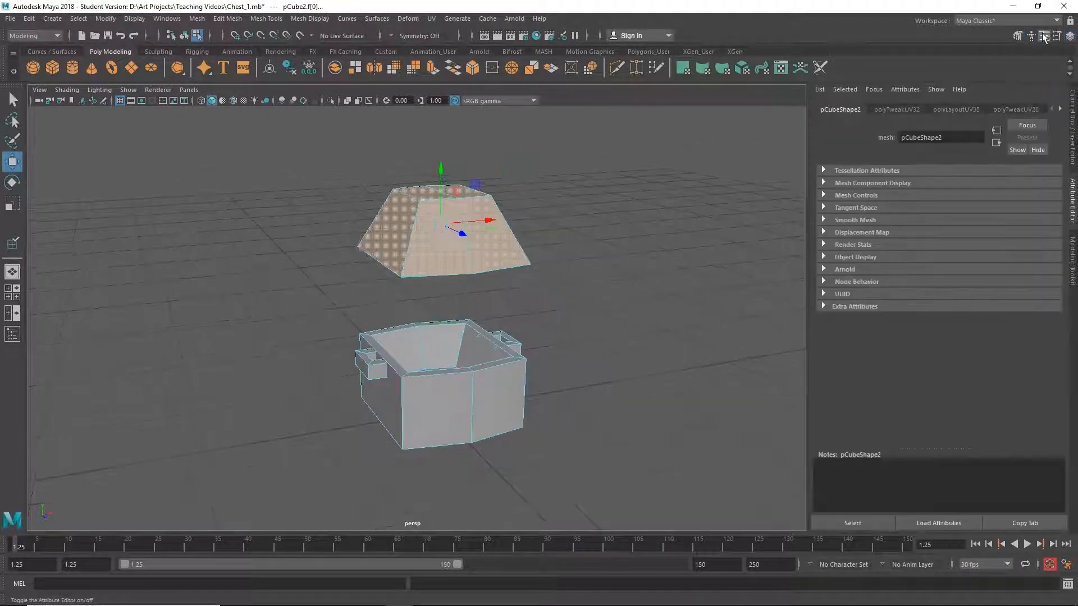
left_click(1019, 37)
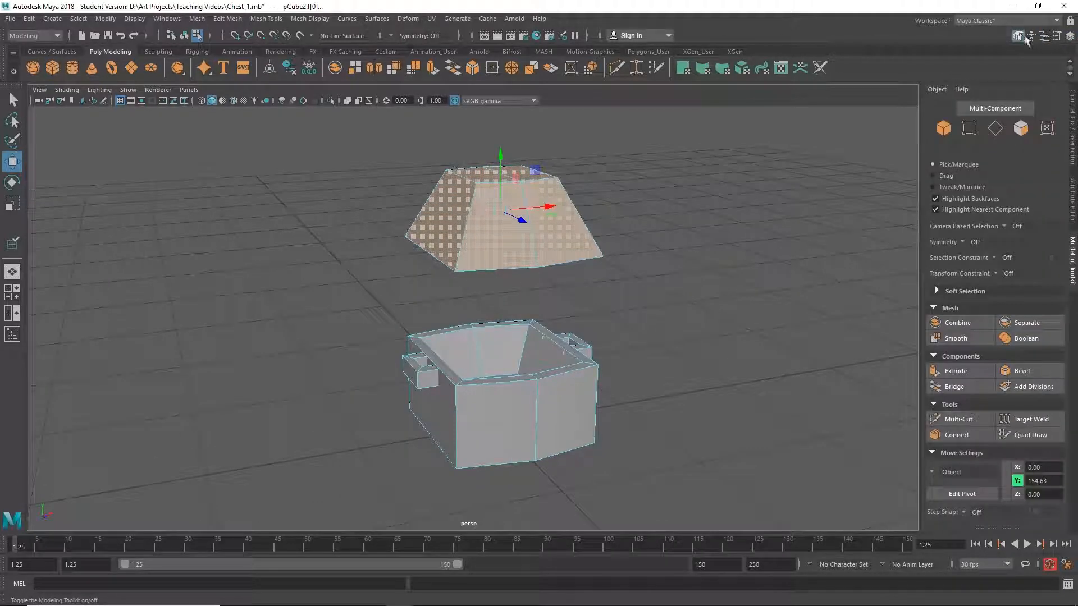
left_click(1069, 35)
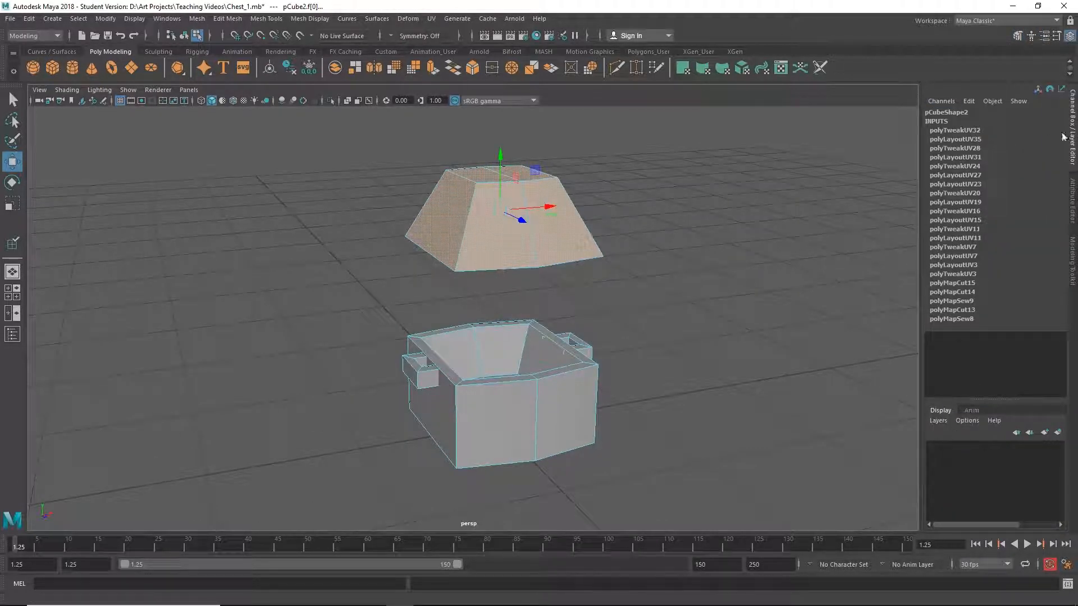
left_click(1072, 200)
left_click(1071, 268)
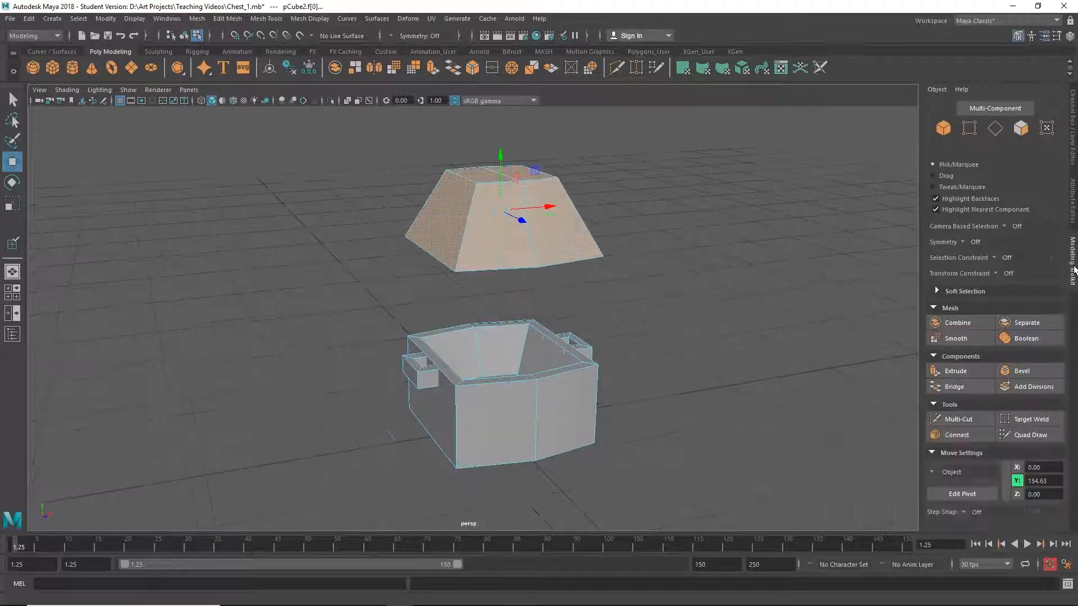
left_click(1072, 120)
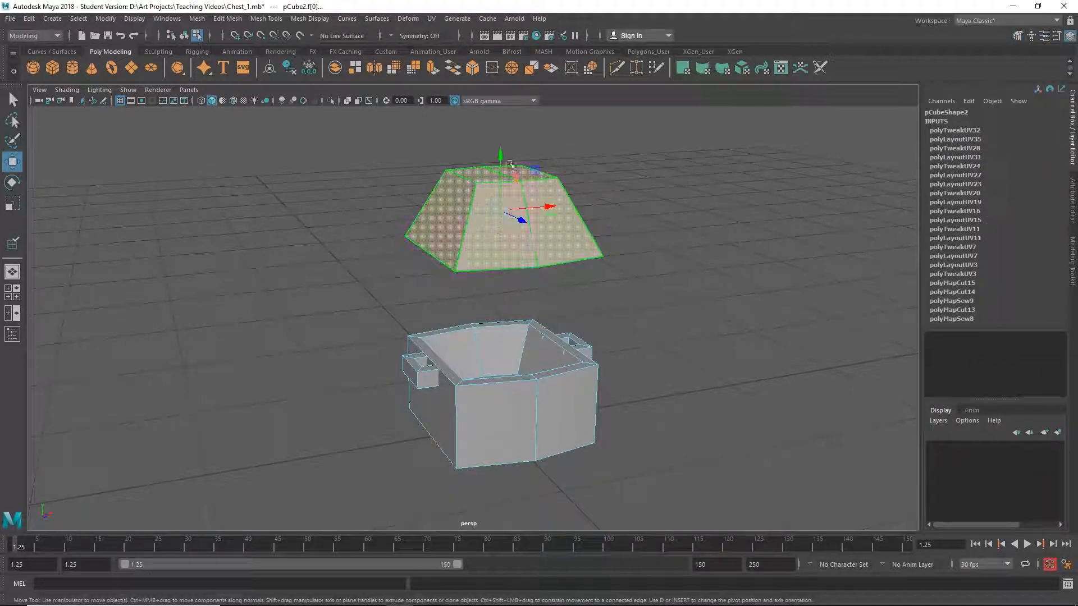
key("ctrl+e")
left_click_drag(498, 181, 503, 245)
key("ctrl+z")
key("ctrl+z")
key("ctrl+z")
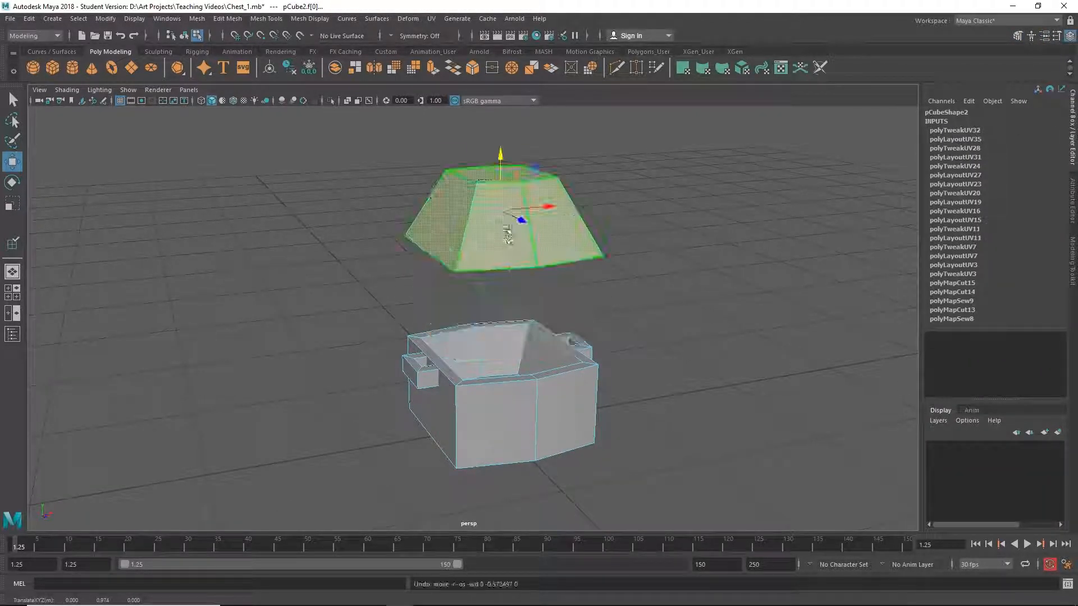
Return the chest lid to object mode and set its Translate Y to 0.
right_click_drag(505, 232, 560, 206)
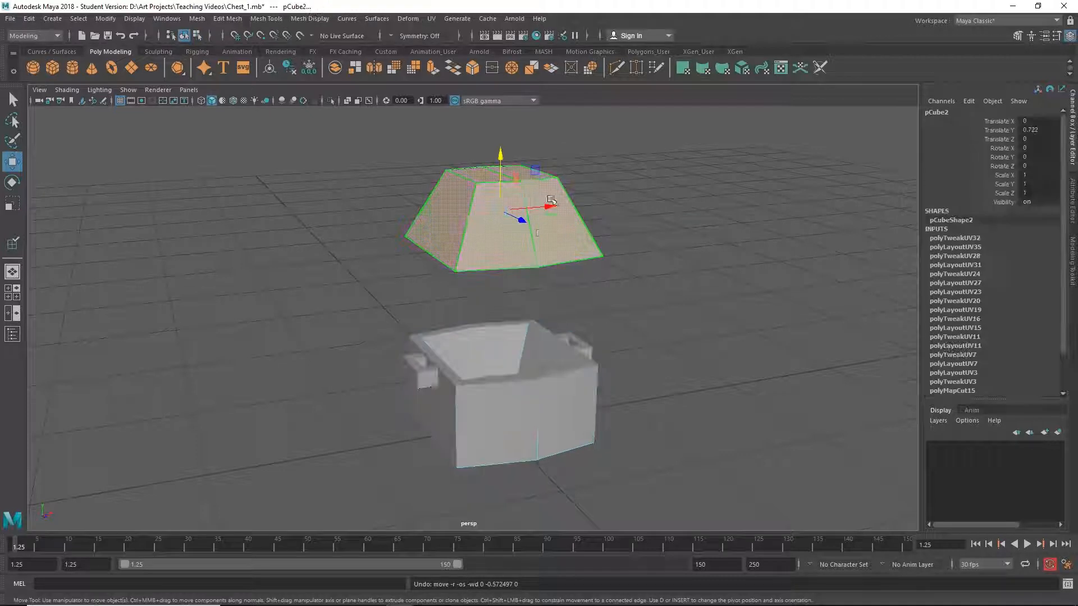
double_click(1046, 129)
type("0")
key("Return")
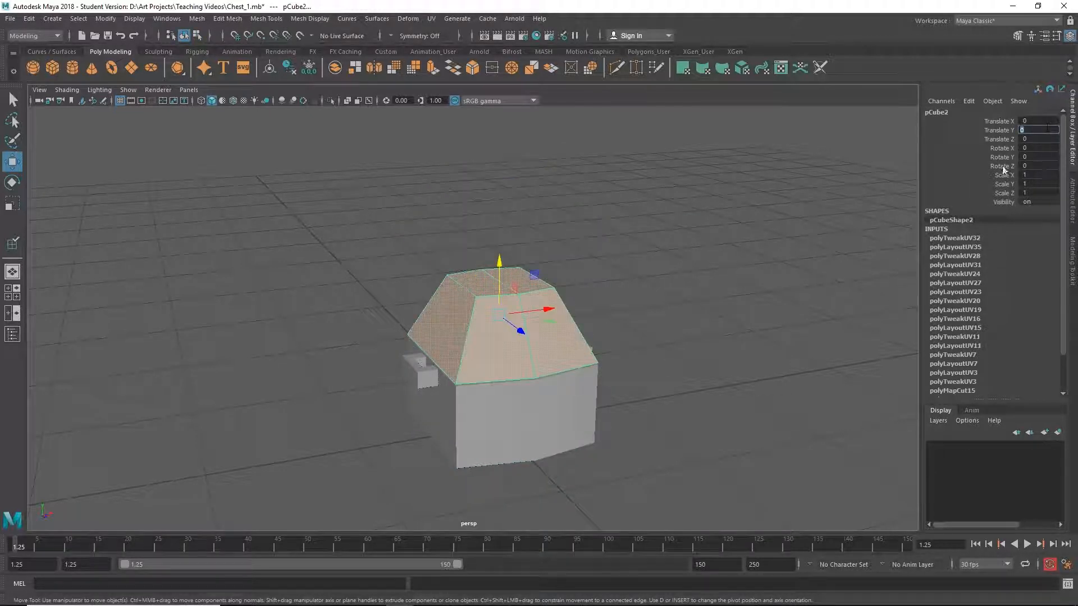
Check the transforms of the chest's body, lid and handle individually, and finish with all chest parts selected together.
left_click_drag(556, 359, 430, 420, "alt")
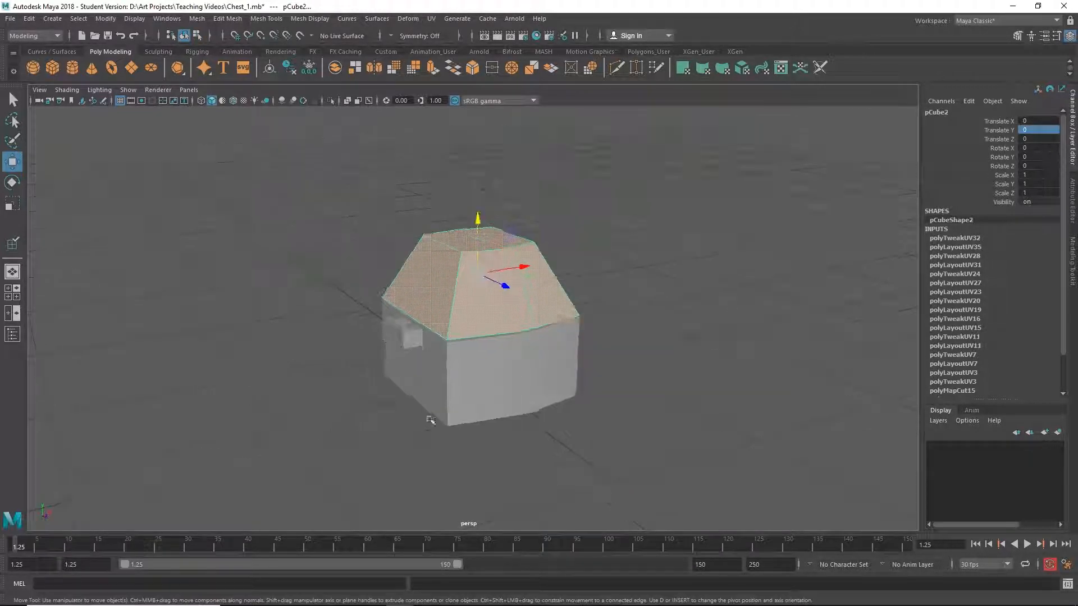
left_click_drag(300, 461, 711, 173)
scroll(627, 339, "up", 2)
left_click_drag(627, 339, 601, 340, "alt")
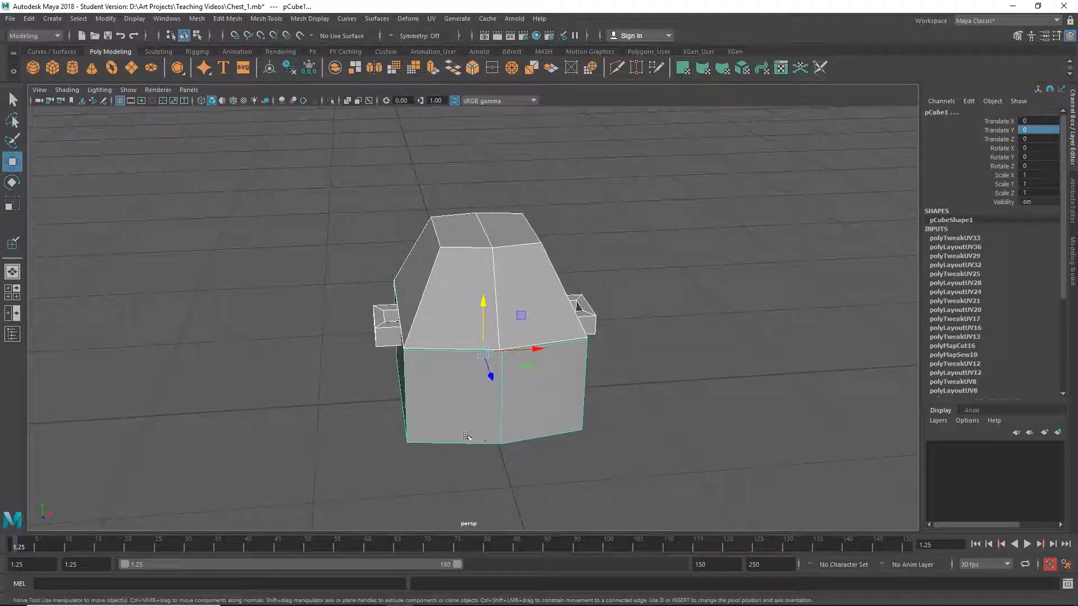
left_click(463, 403)
left_click(462, 306)
left_click(387, 325)
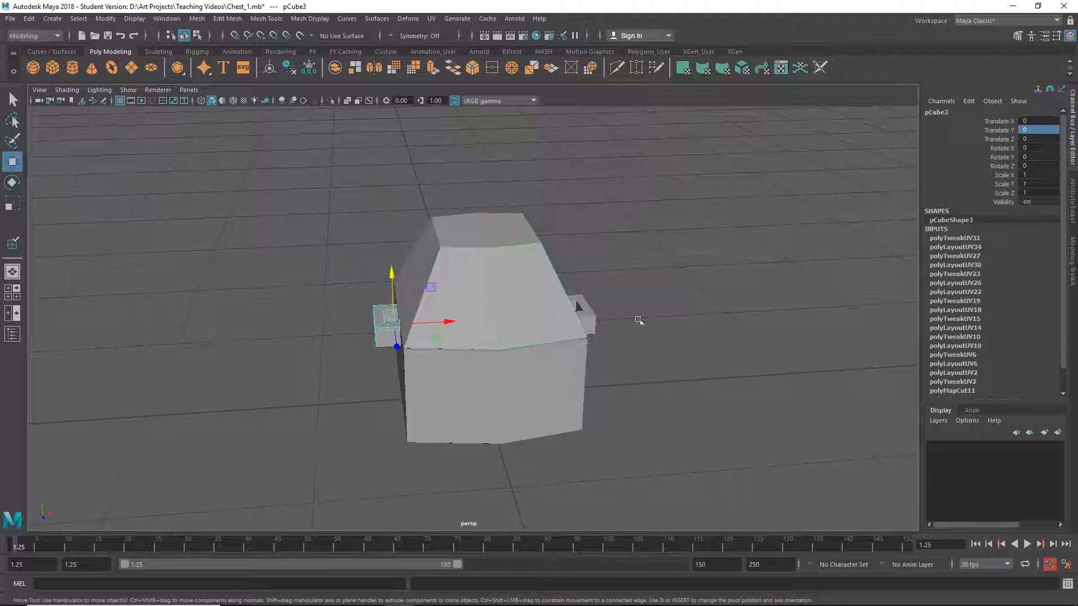
left_click(522, 304)
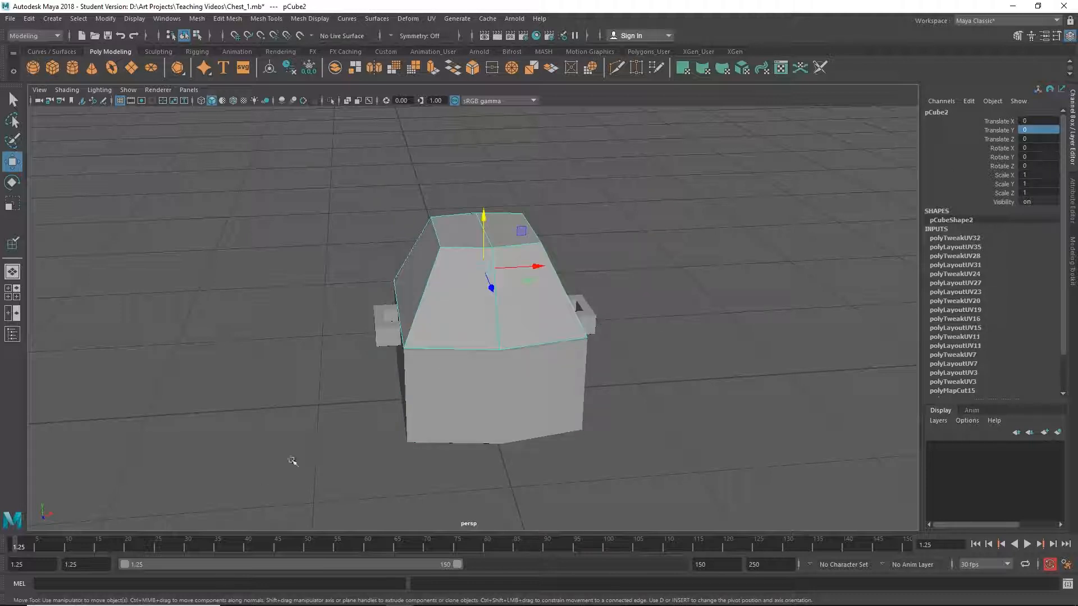
left_click(417, 424)
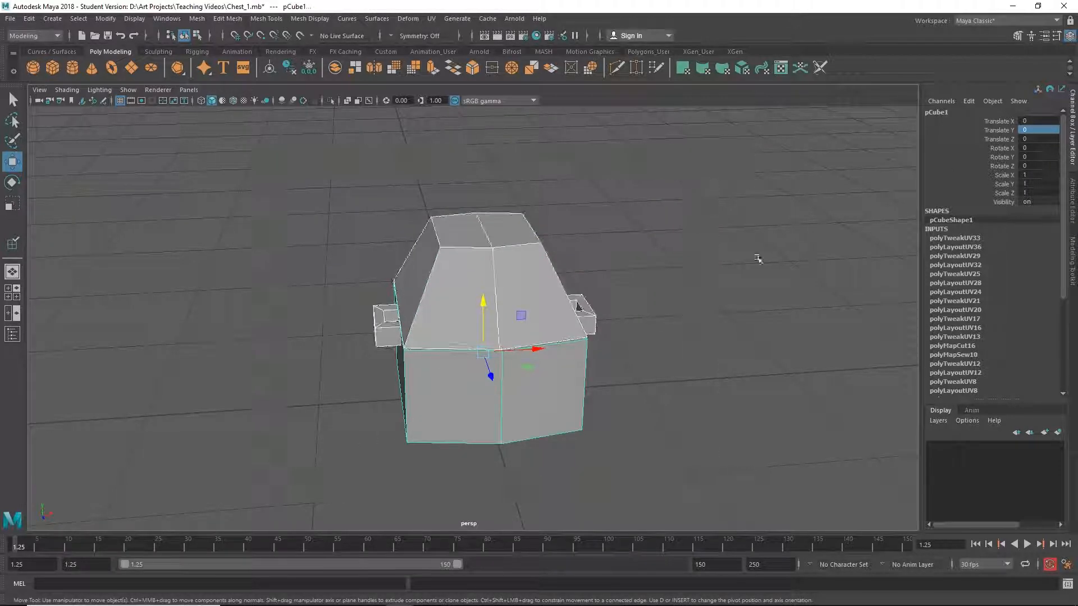
scroll(1003, 302, "down", 5)
scroll(1002, 302, "up", 5)
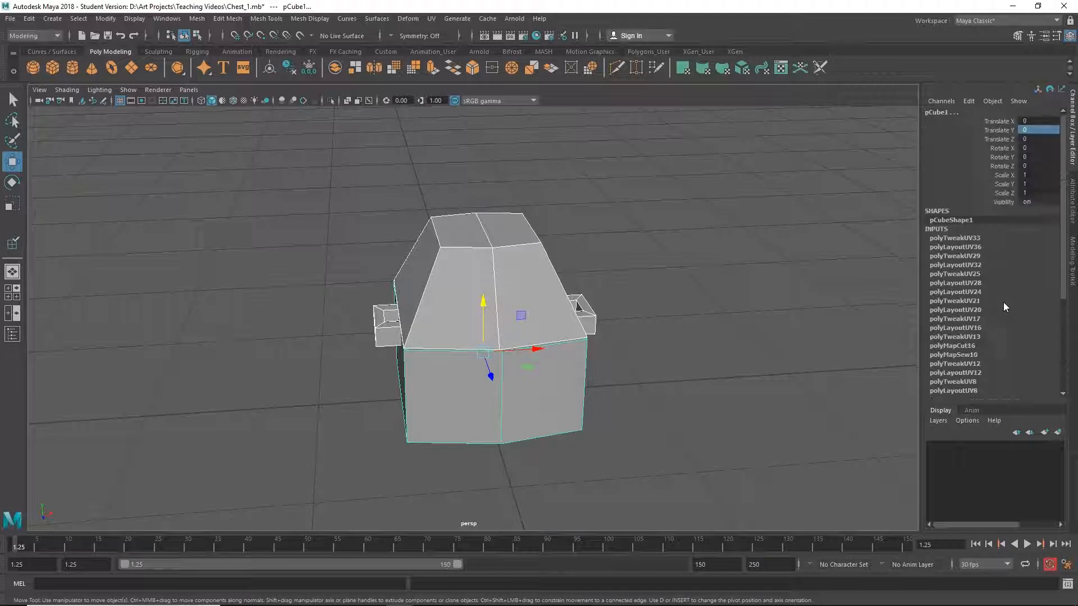
Open the Game Exporter, enlarge its window and turn off Skinning for the model export.
left_click(11, 19)
mouse_move(91, 155)
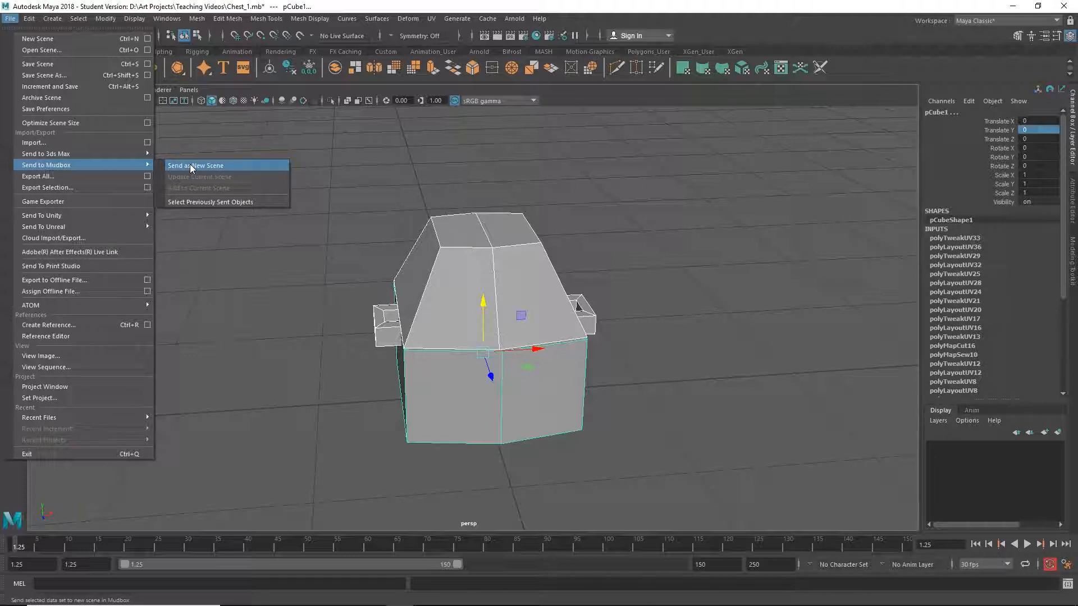
left_click(70, 201)
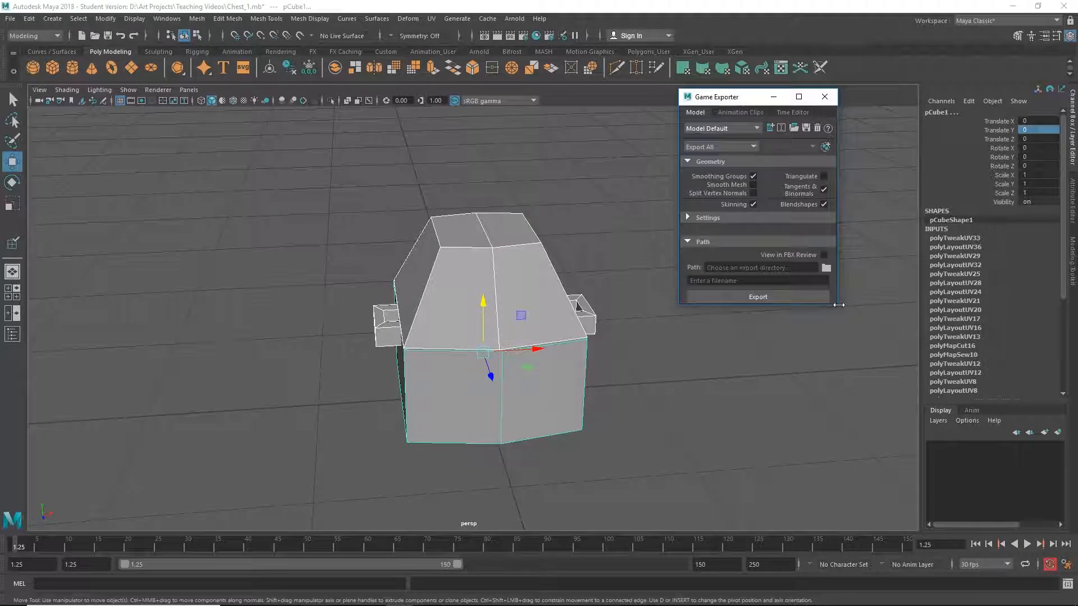
left_click_drag(837, 304, 941, 375)
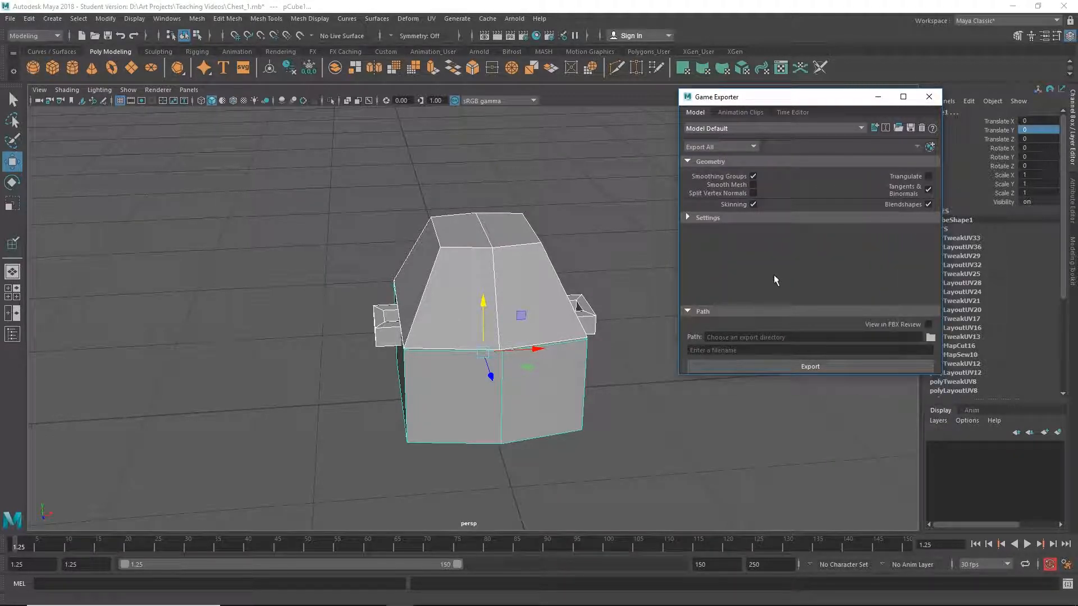
left_click(753, 204)
left_click_drag(797, 96, 726, 99)
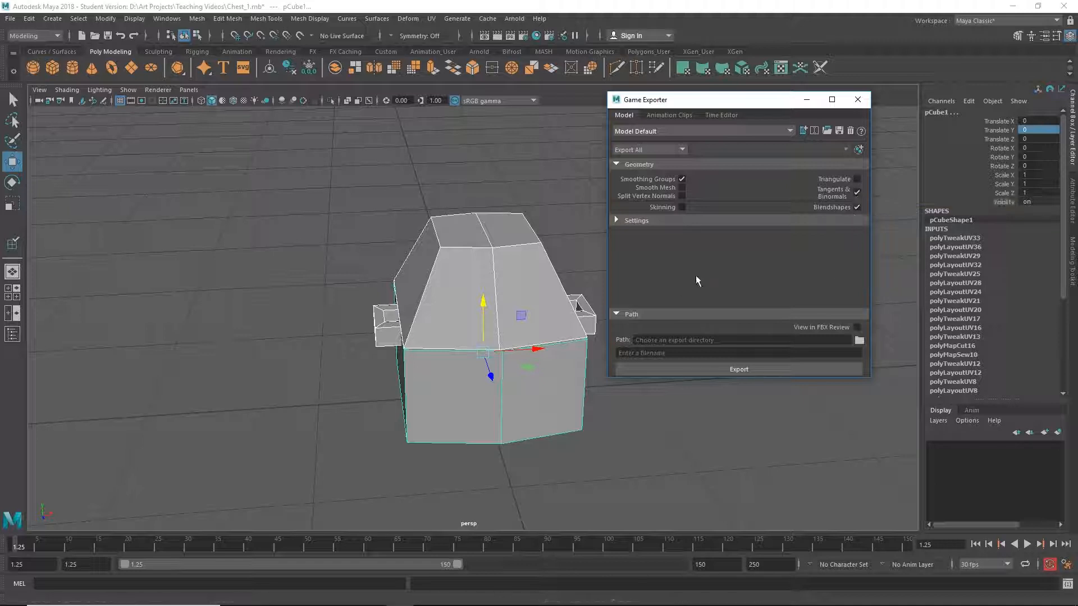
Set the model export to Export Selection and keep the Model Default preset.
left_click(676, 149)
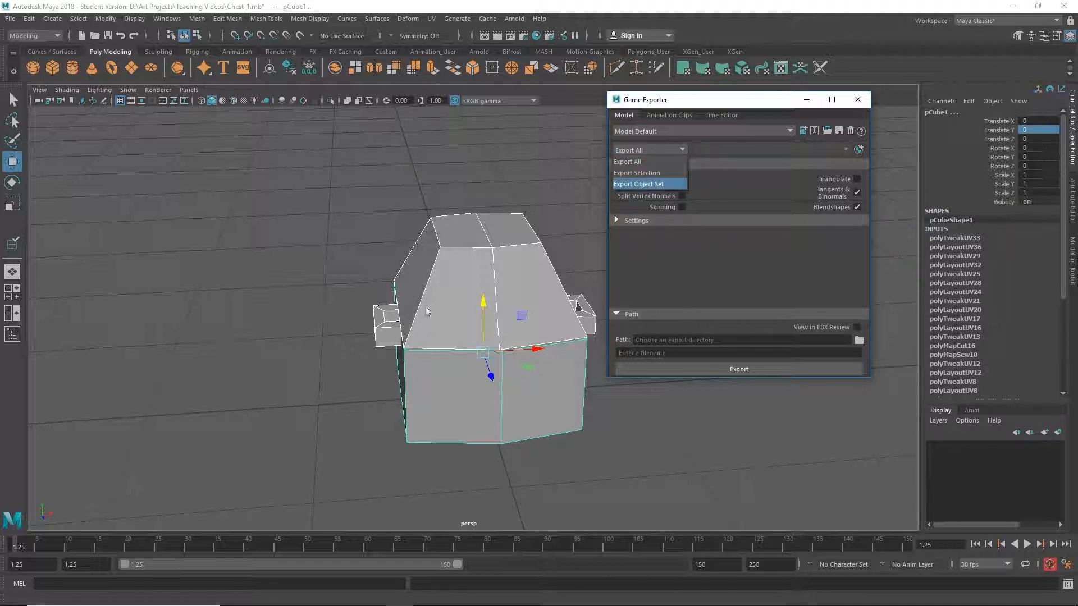
left_click(633, 174)
left_click(776, 130)
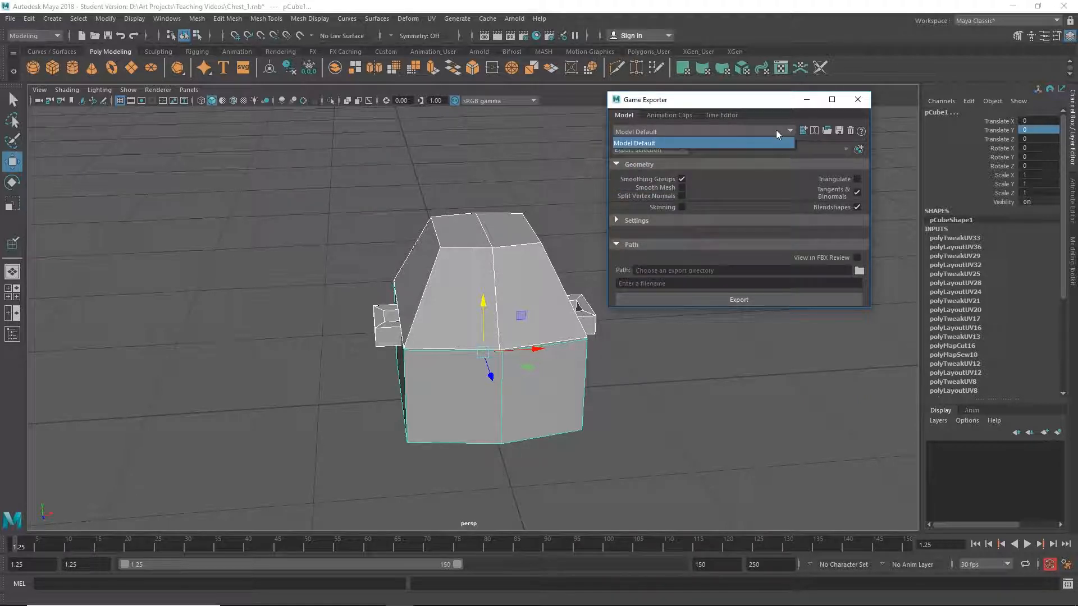
left_click(719, 147)
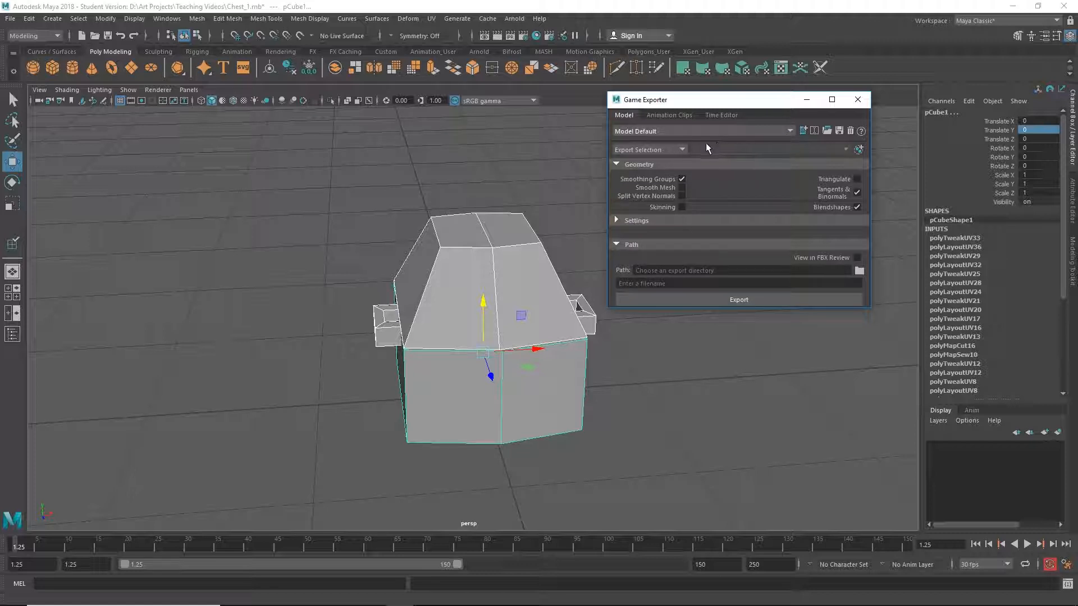
Compare the exporter's Animation Clips options with the Model options, ending on the Model options.
left_click(663, 115)
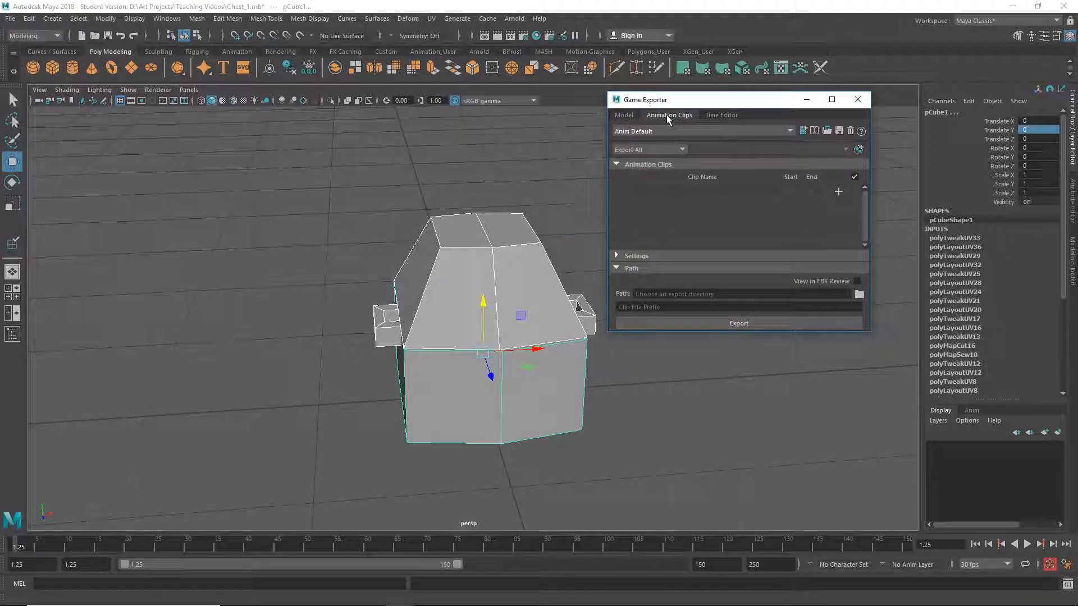
left_click(619, 114)
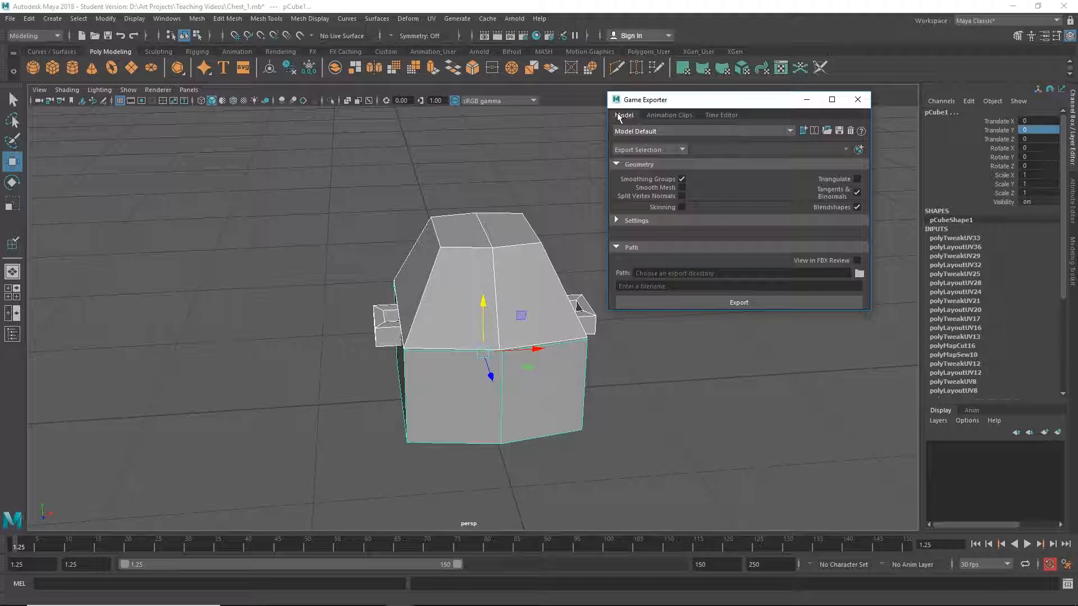
left_click(666, 116)
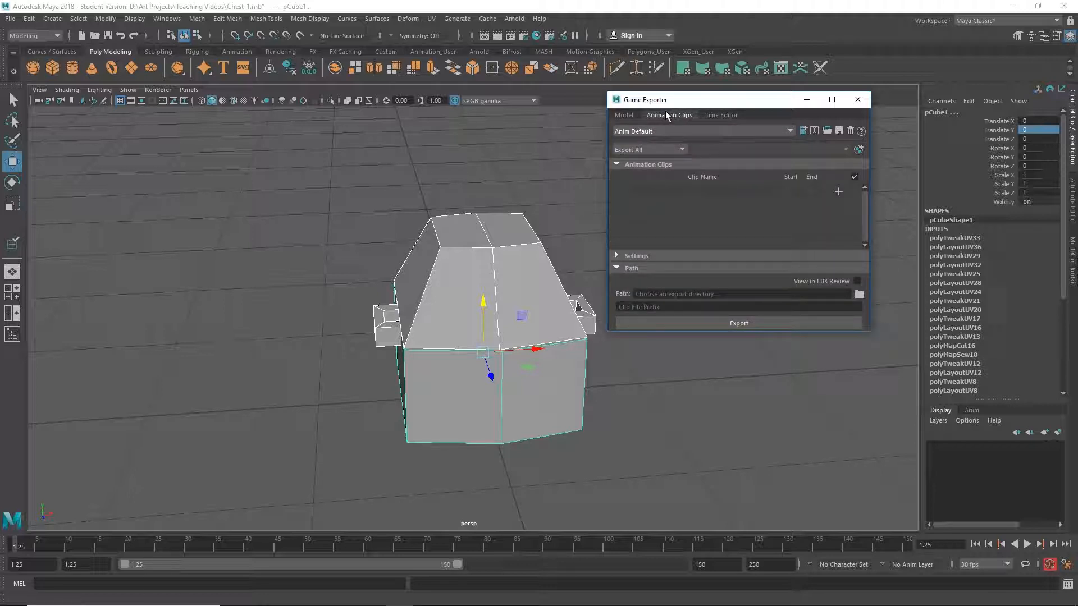
left_click(624, 115)
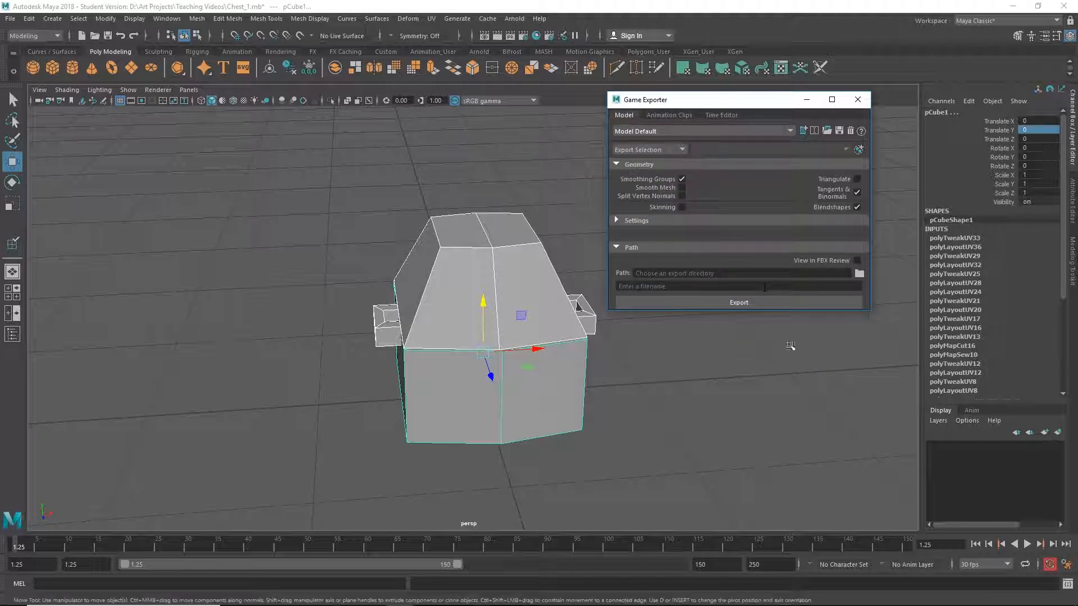
Expand the export settings, keep Export to Single File and the Binary file type, and enable View in FBX Review.
left_click_drag(869, 312, 931, 410)
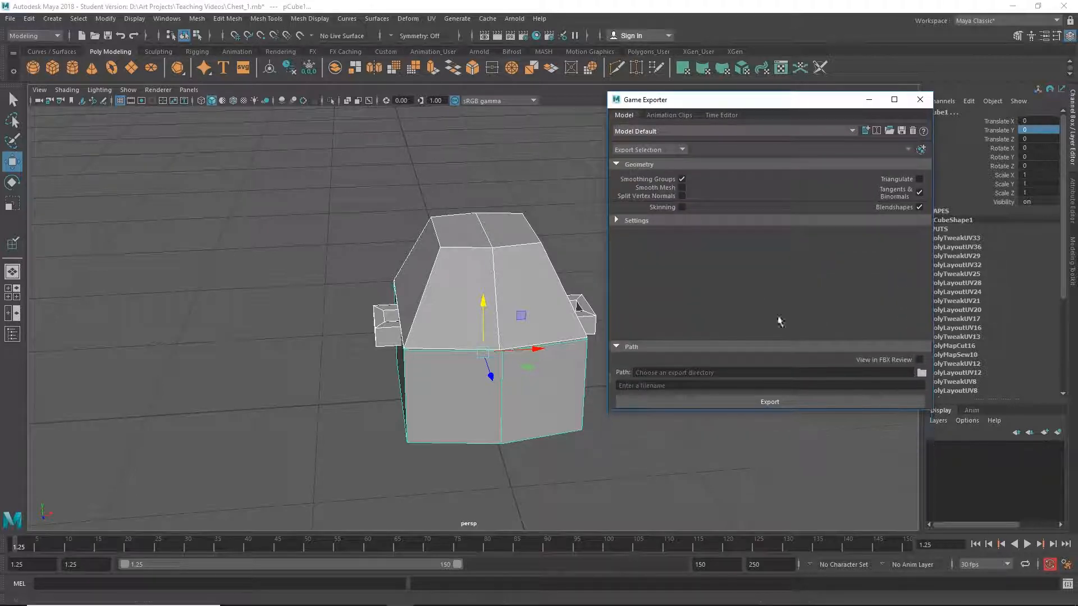
left_click(616, 221)
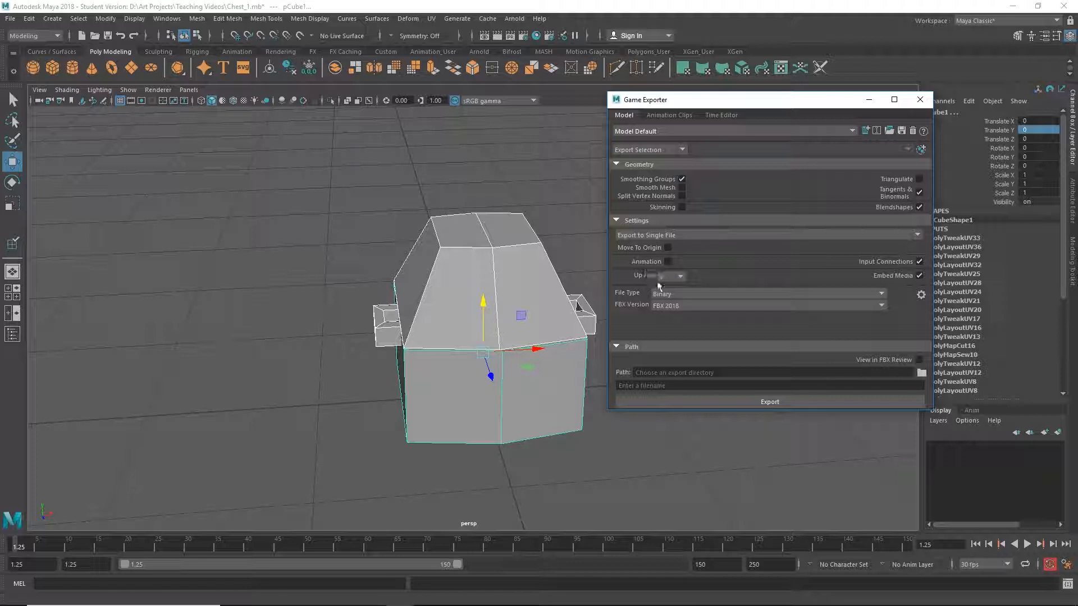
left_click(670, 295)
left_click(662, 235)
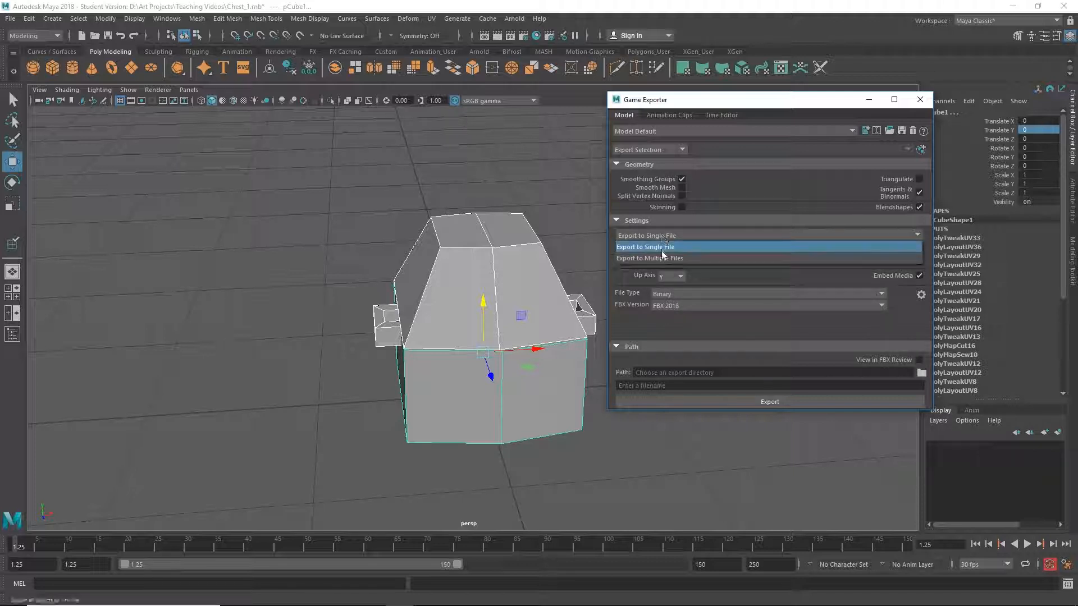
left_click(653, 234)
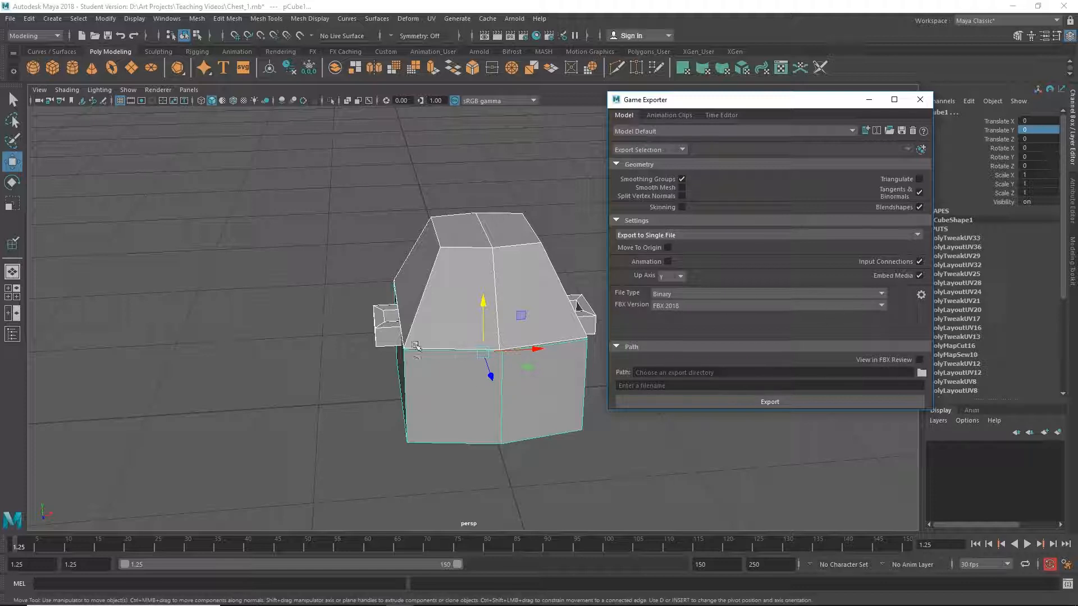
left_click(919, 276)
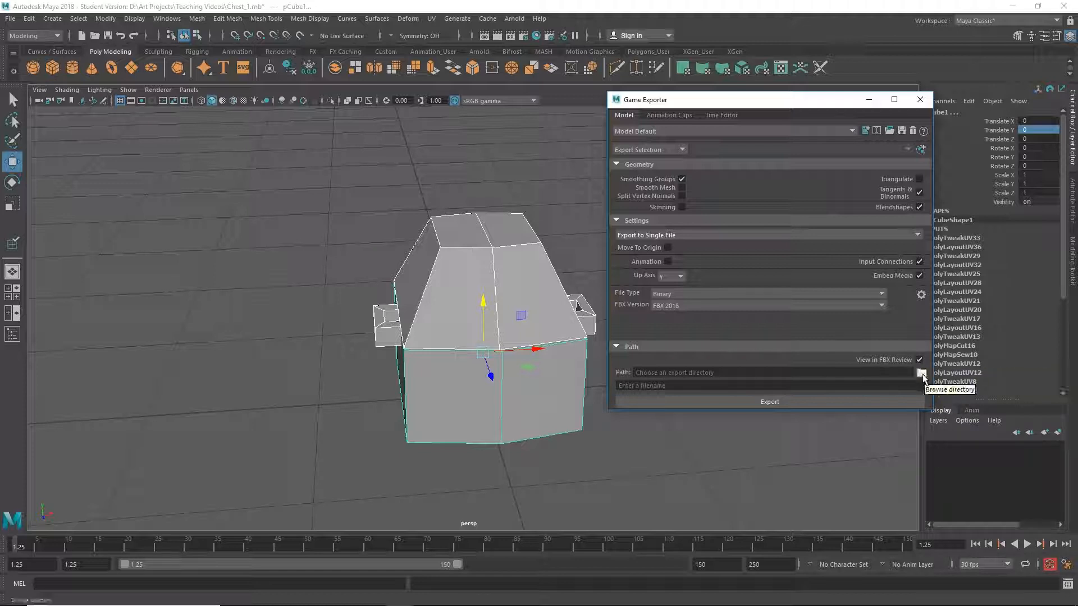
left_click(921, 374)
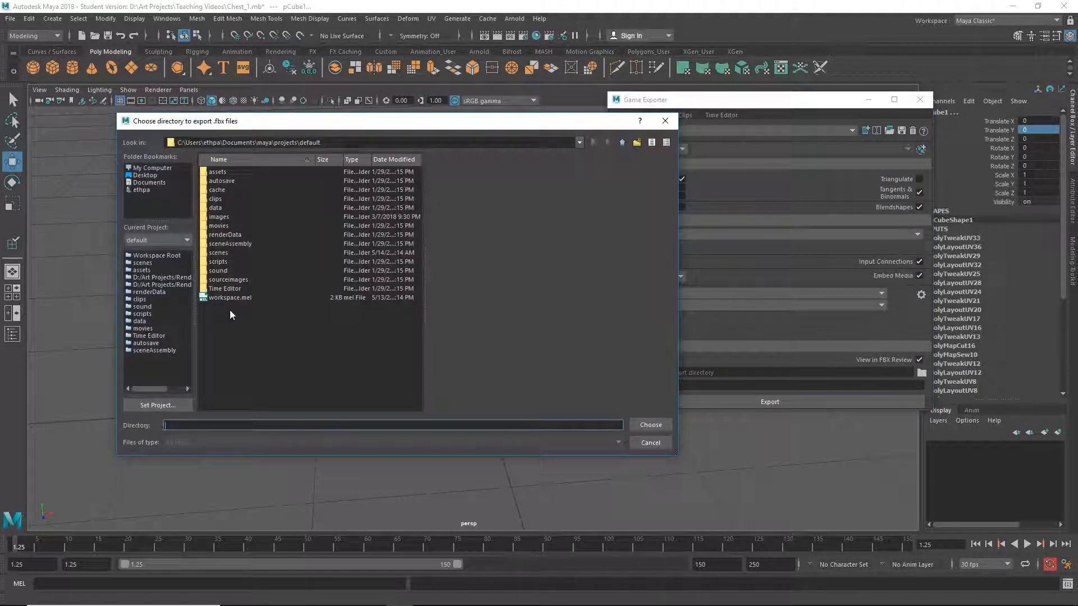
left_click(151, 169)
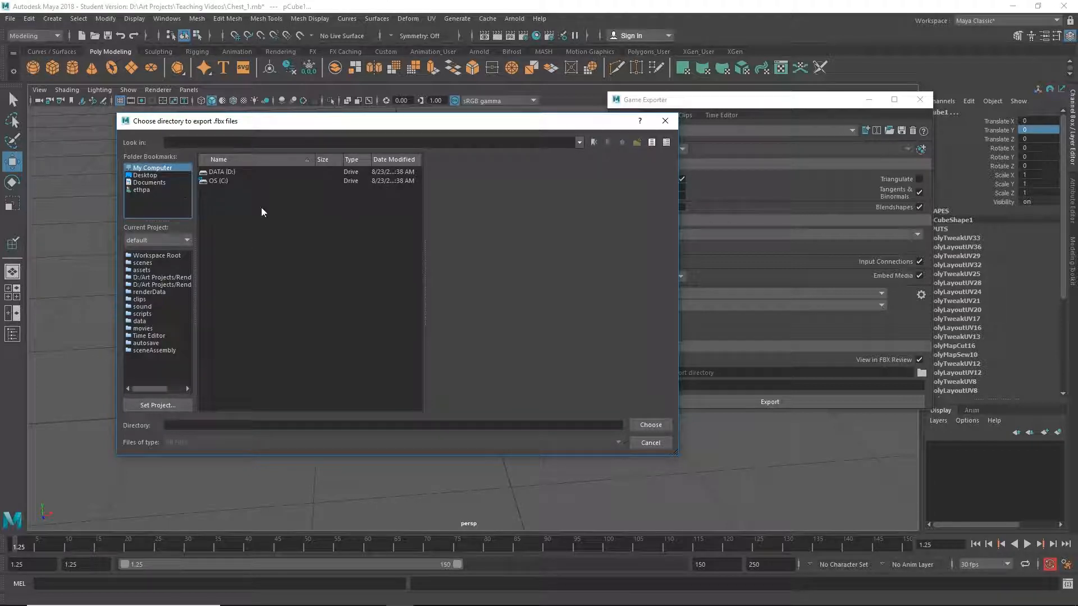
double_click(233, 171)
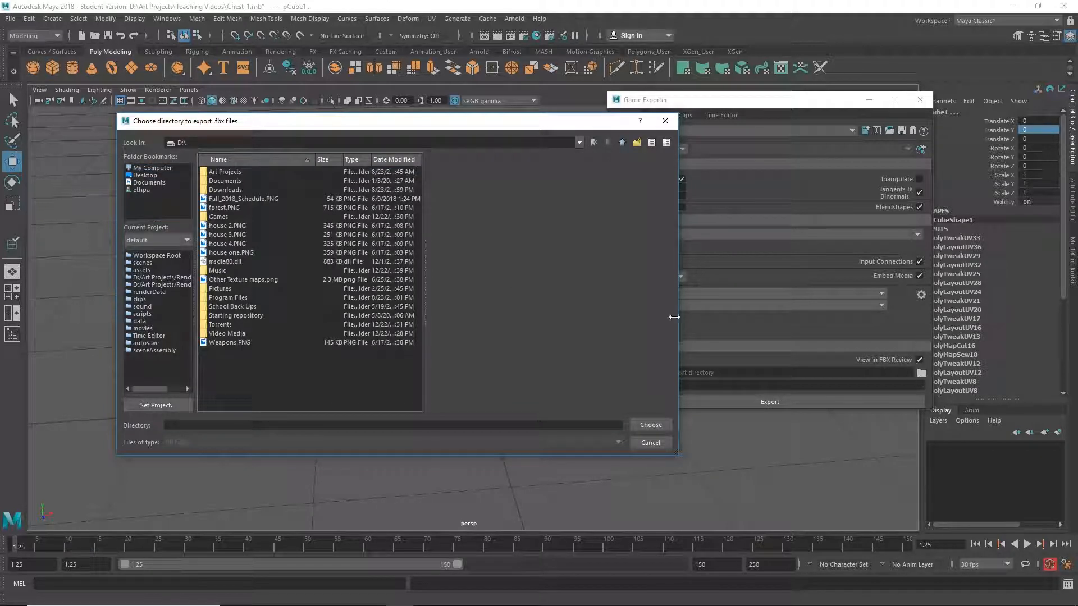
left_click(664, 121)
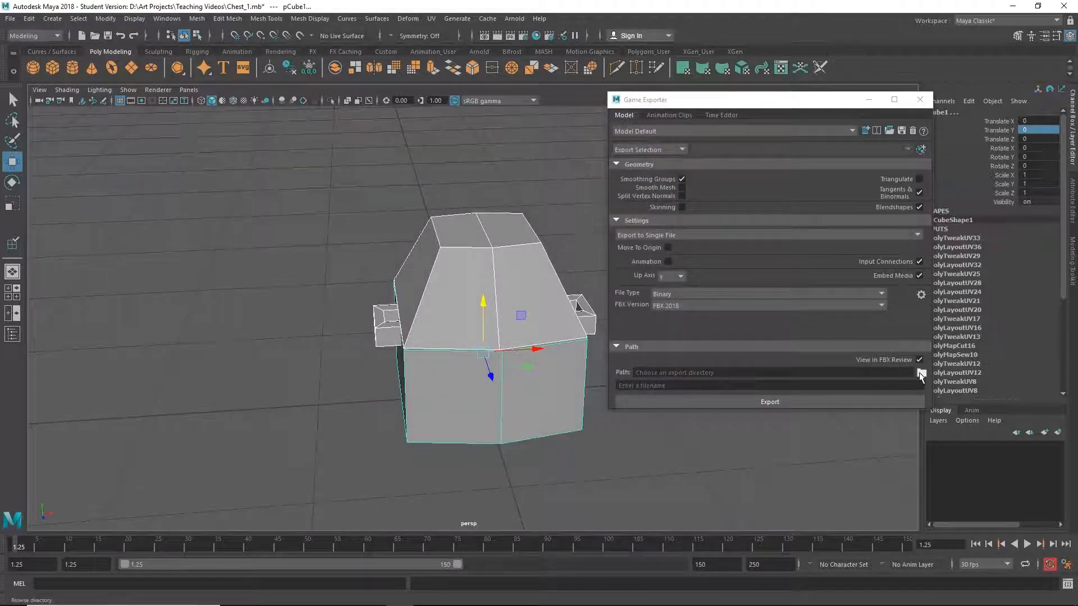
Set the export directory to D:\Art Projects\Teaching Videos\Animation Teaching.
left_click(920, 373)
left_click(158, 167)
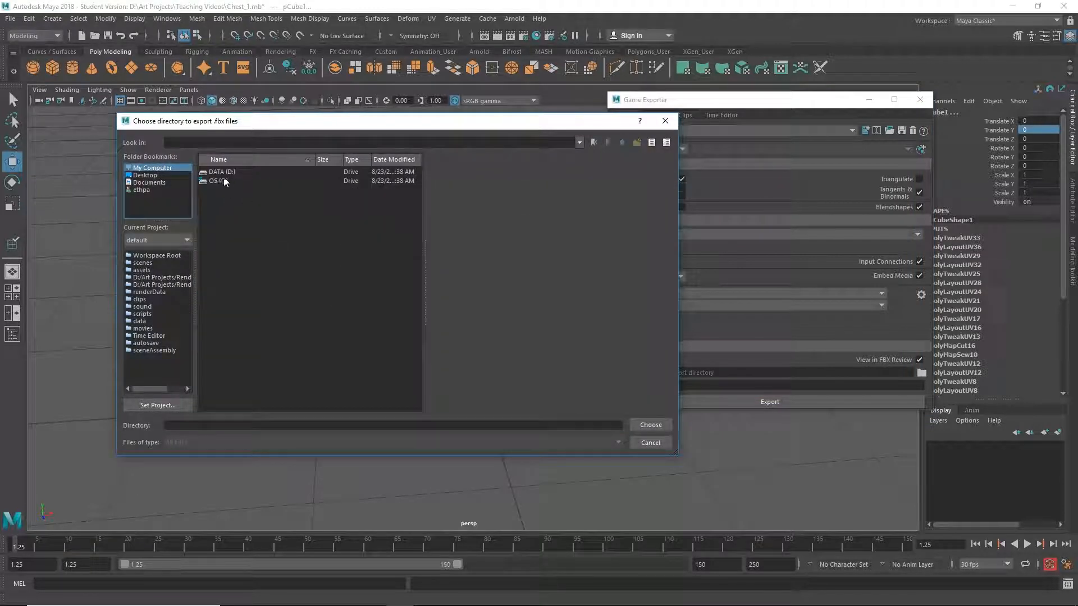
double_click(222, 173)
double_click(224, 173)
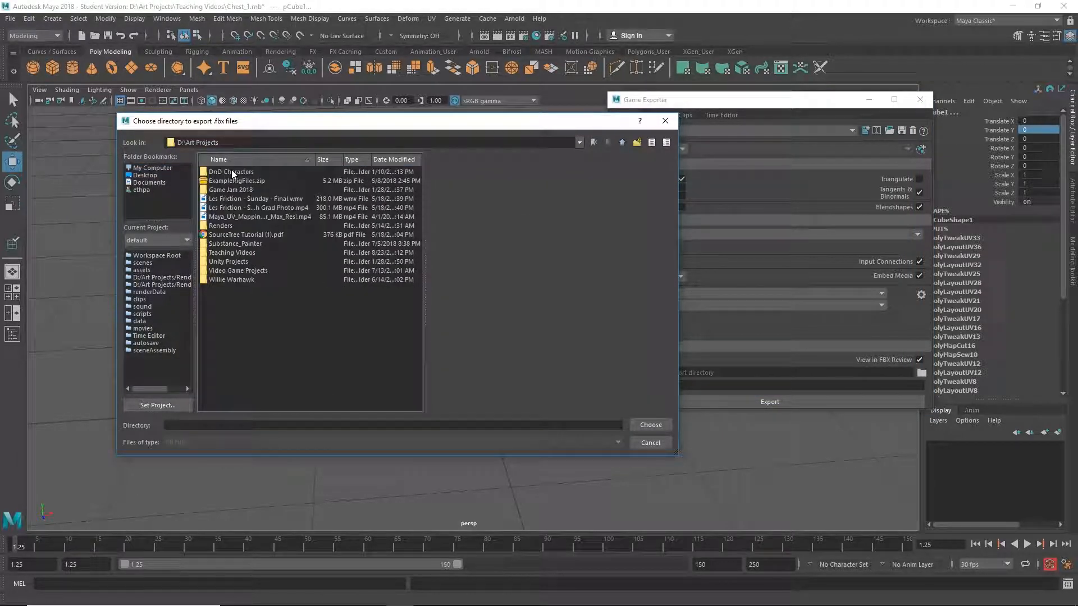
double_click(228, 253)
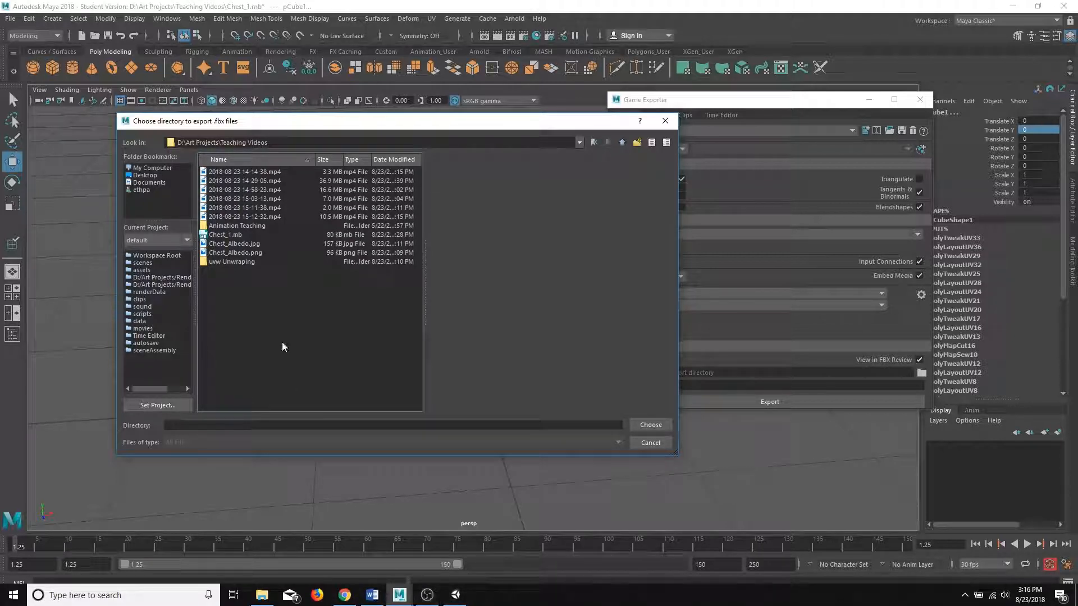
double_click(249, 227)
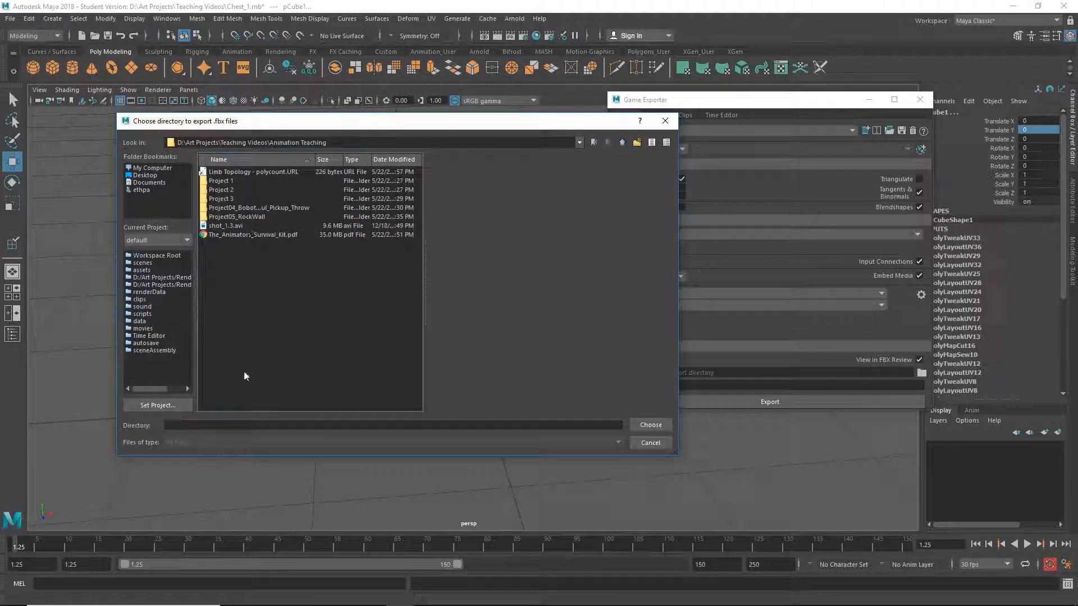
left_click(651, 425)
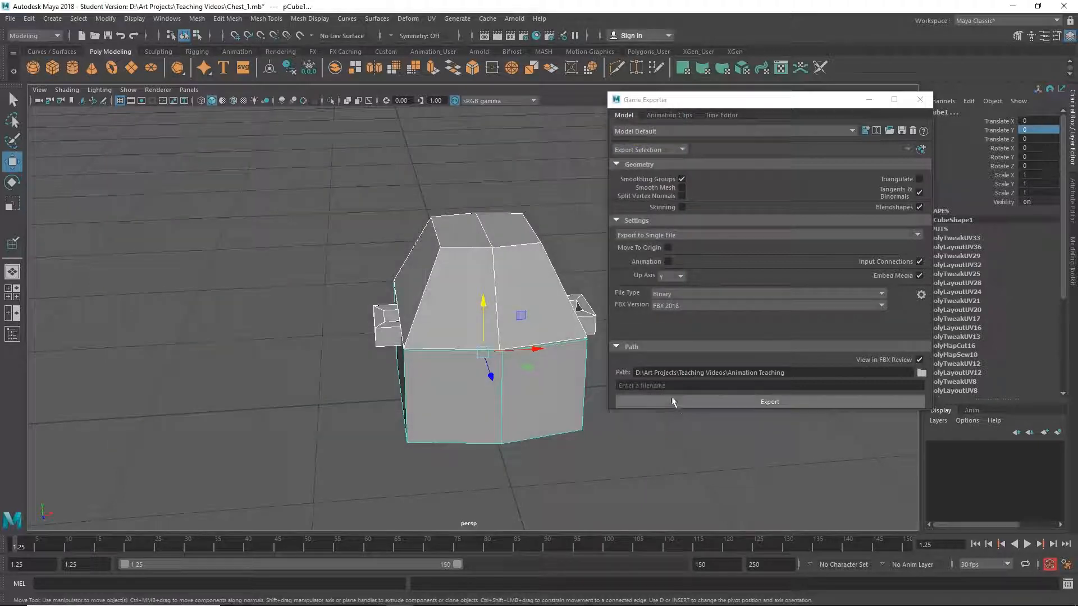
Name the export file Chest_Mudbox_1 and export the selected chest.
type("Chest")
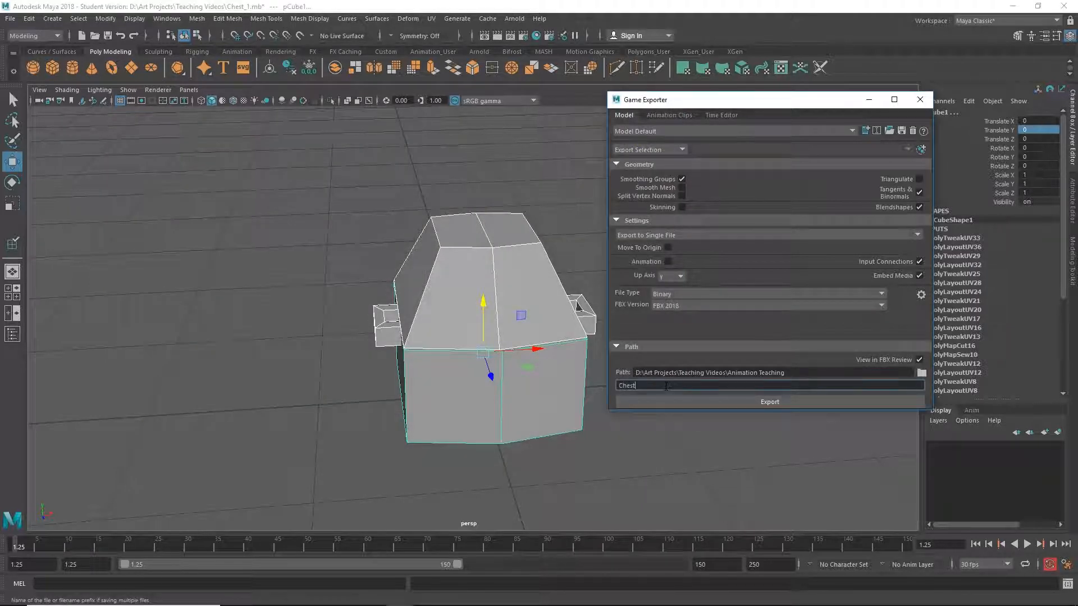
type("_Mudbox_1")
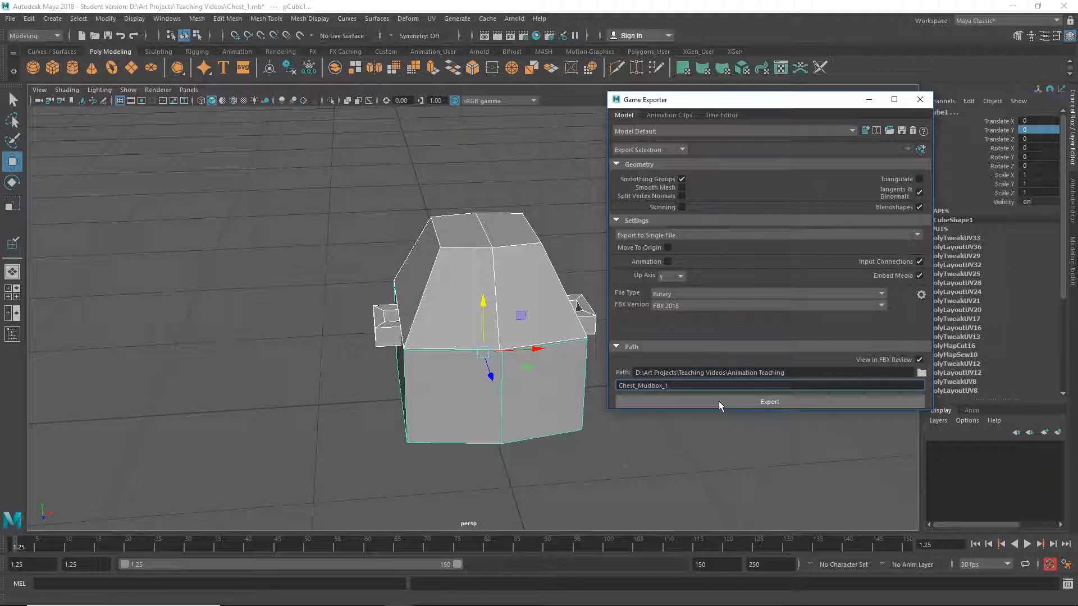
left_click(718, 400)
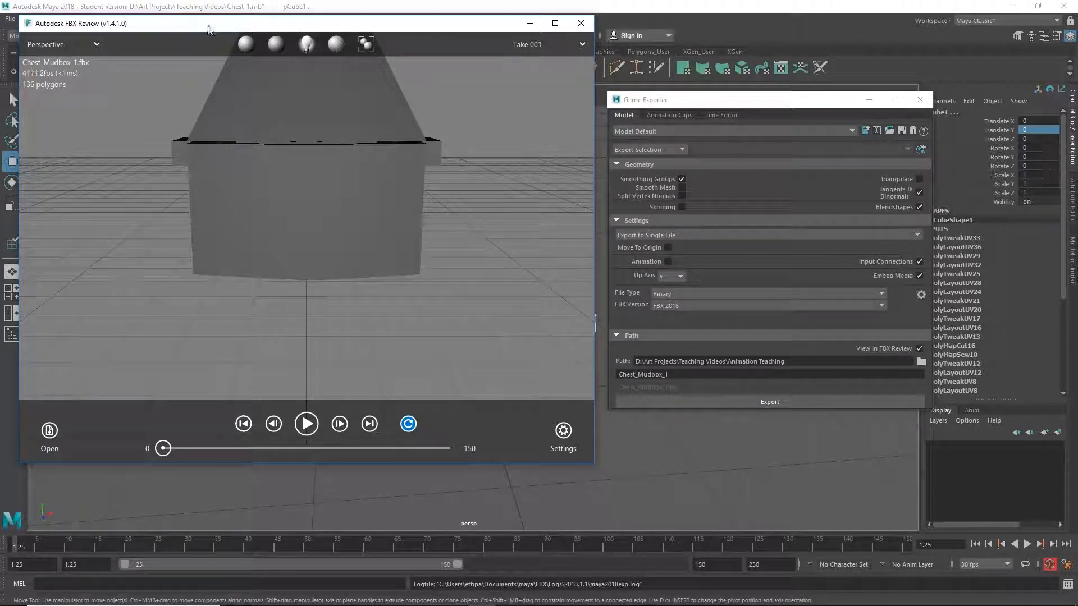
Enlarge the FBX Review window and reposition it over the Maya viewport.
left_click_drag(206, 29, 369, 51)
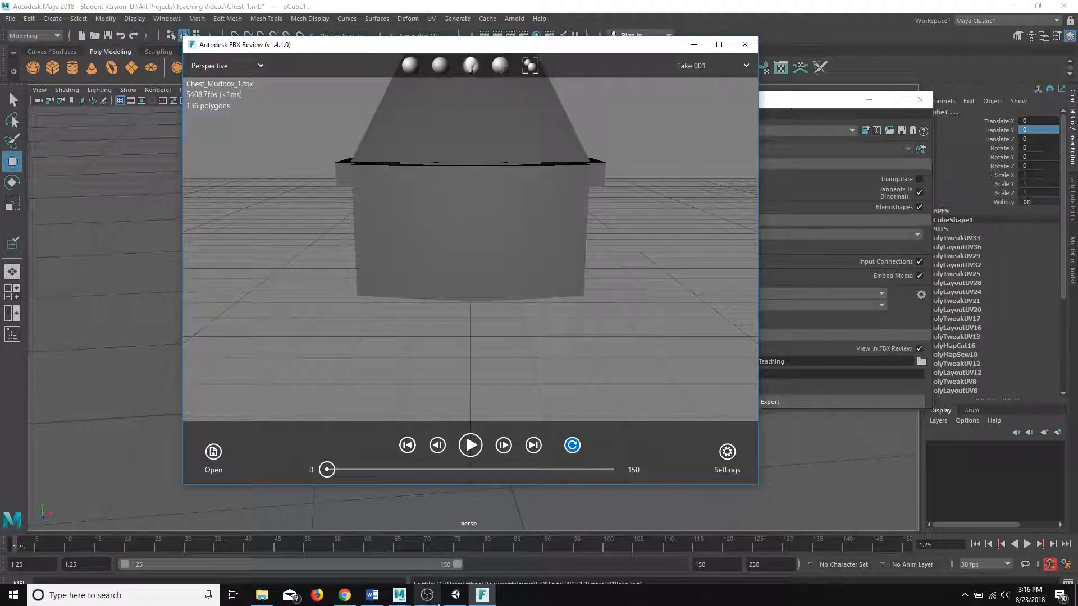
left_click(481, 597)
left_click(481, 597)
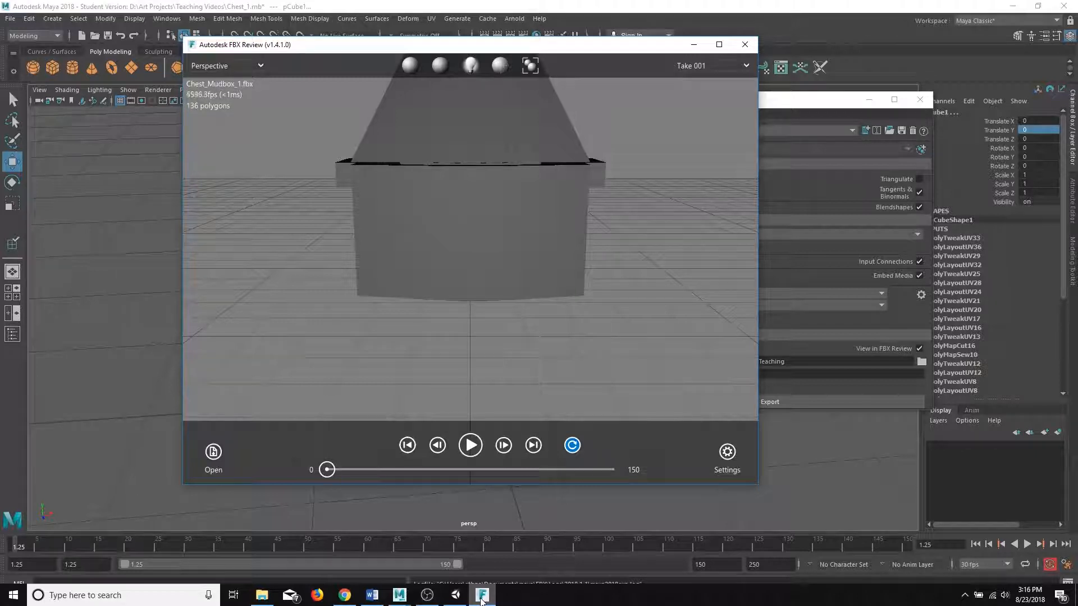
left_click_drag(757, 483, 830, 519)
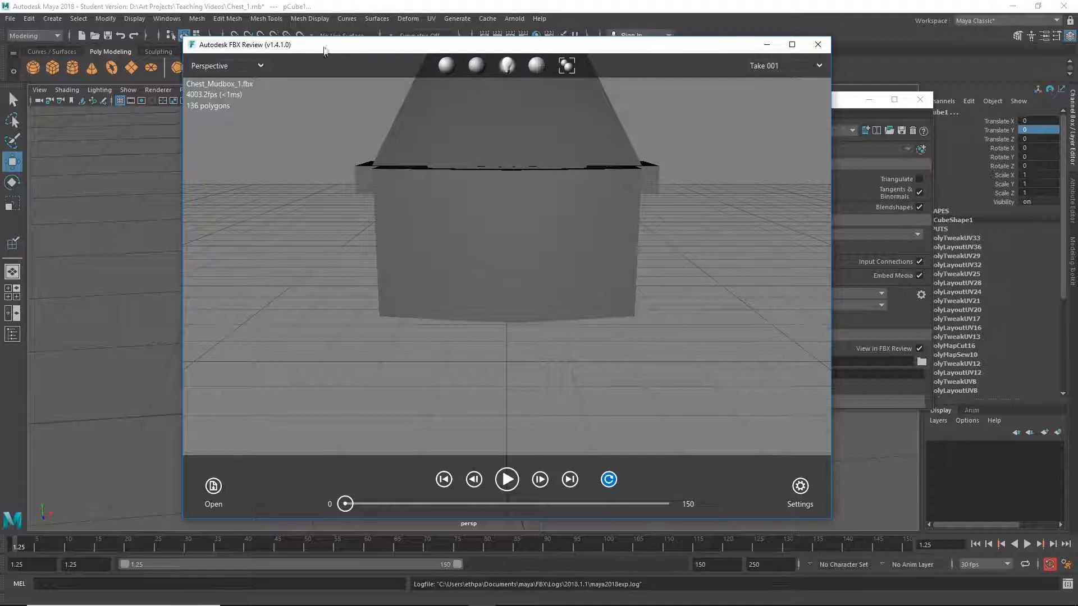
left_click_drag(325, 51, 272, 43)
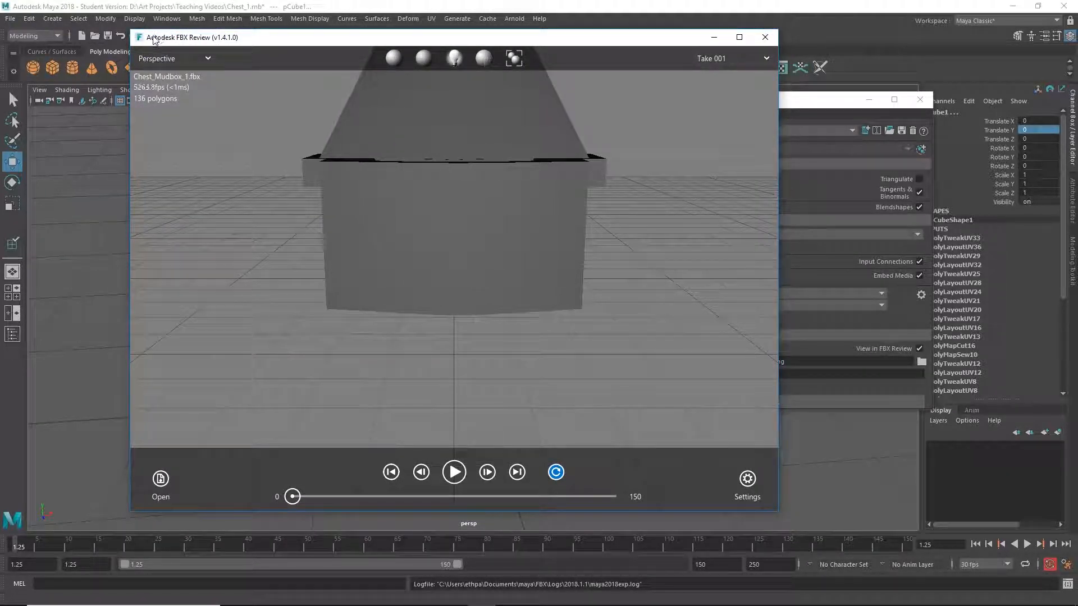
left_click_drag(155, 39, 169, 45)
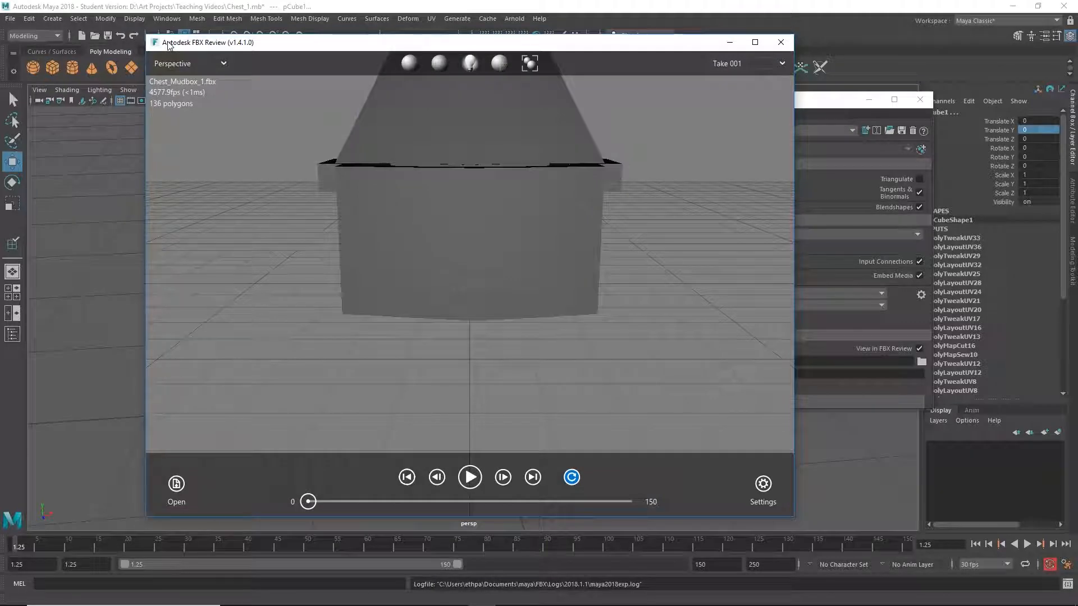
Examine the whole exported chest in FBX Review, viewing it from a raised corner angle.
scroll(493, 207, "down", 5)
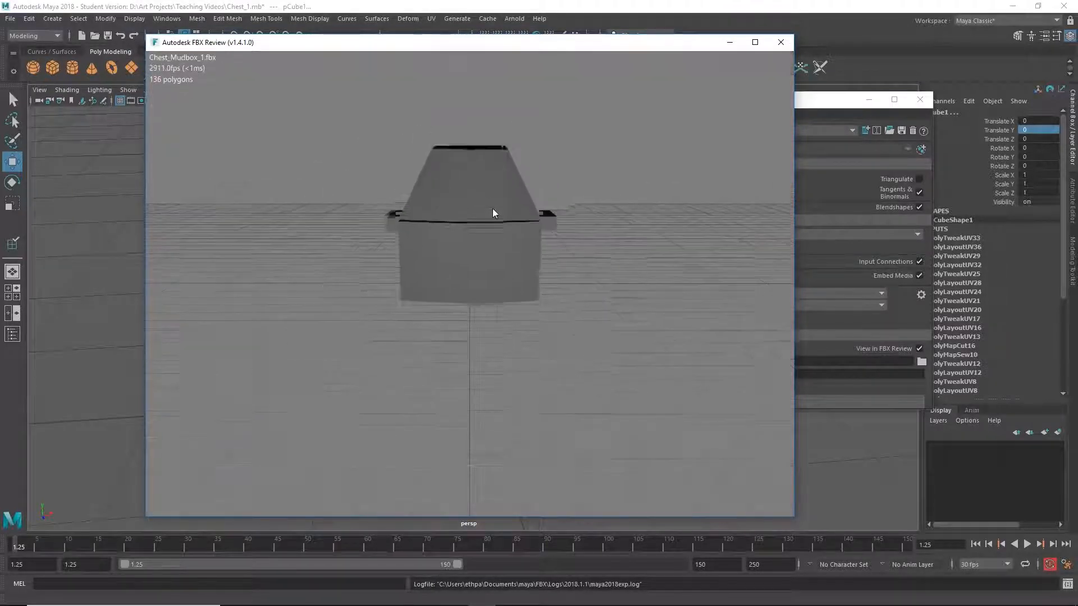
scroll(493, 208, "up", 2)
middle_click_drag(480, 221, 554, 190)
left_click_drag(555, 190, 519, 306)
mouse_move(470, 322)
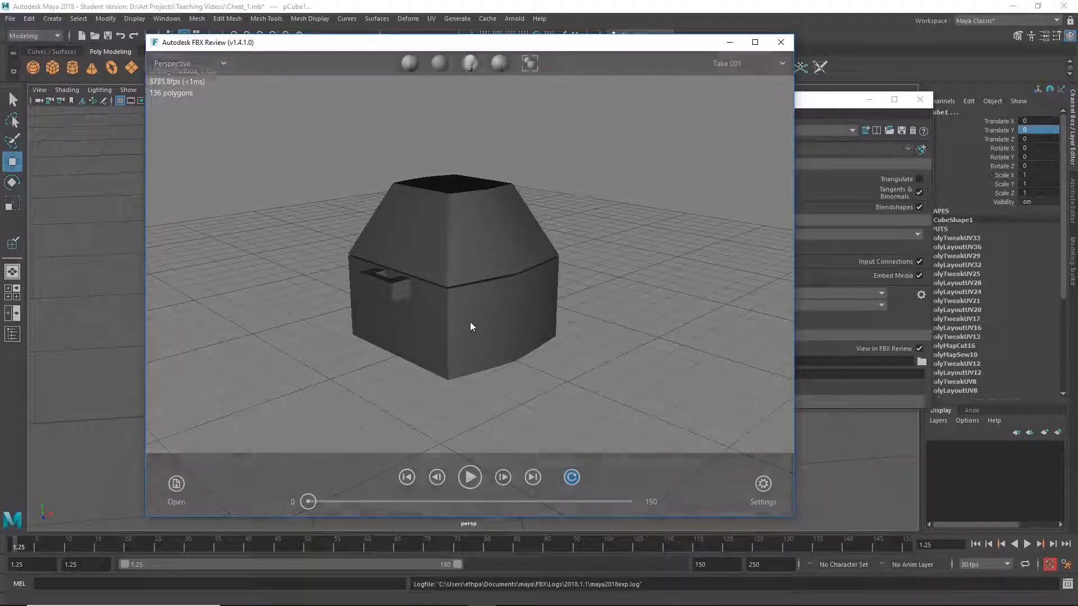
Check the available takes in FBX Review, keep Take 001, play it briefly and pause.
left_click(738, 63)
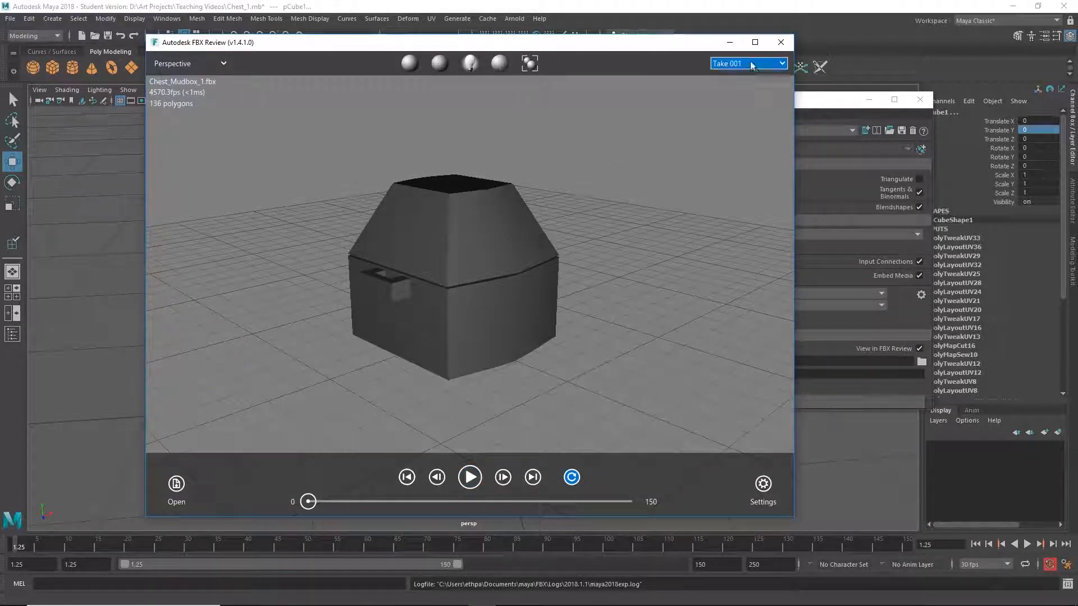
left_click(737, 77)
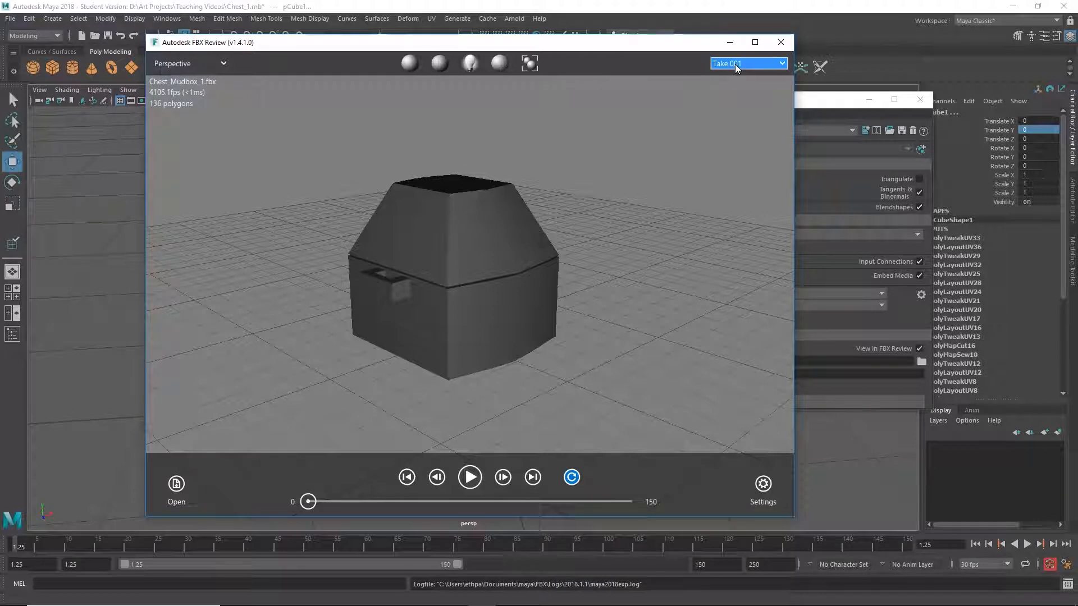
left_click(738, 64)
left_click(471, 478)
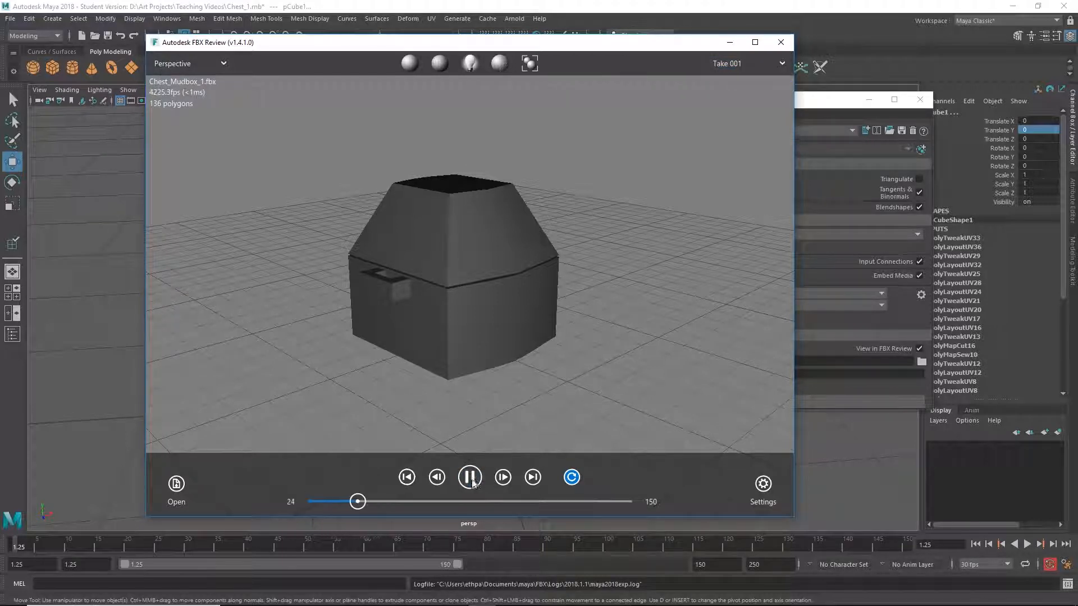
left_click(471, 478)
Look through FBX Review's settings, view the chest from another side and close FBX Review.
left_click(763, 484)
scroll(730, 393, "down", 5)
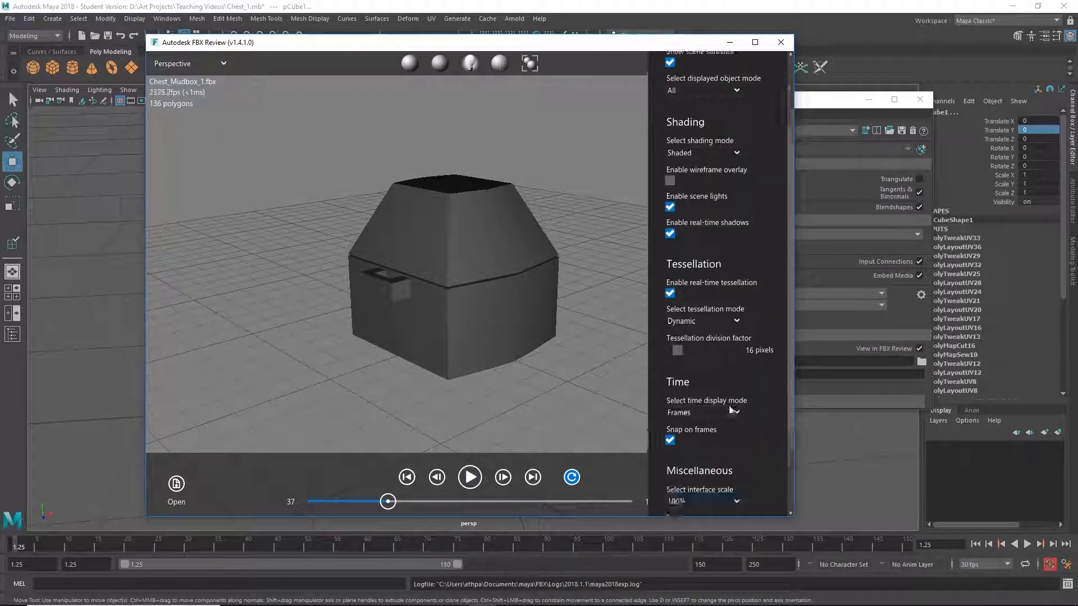
scroll(730, 393, "up", 5)
left_click(761, 484)
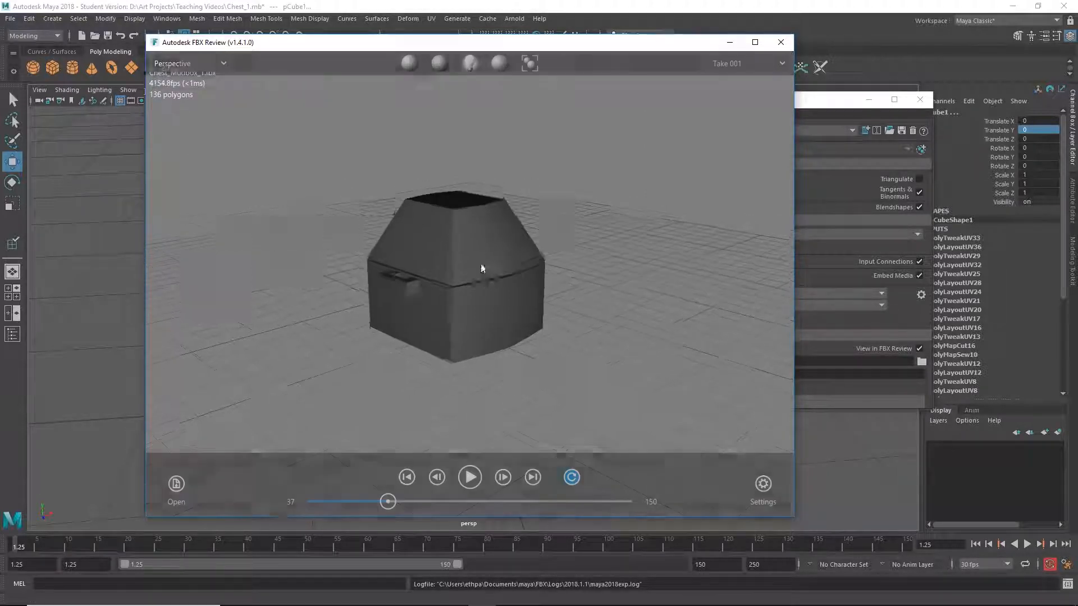
left_click_drag(528, 257, 609, 152)
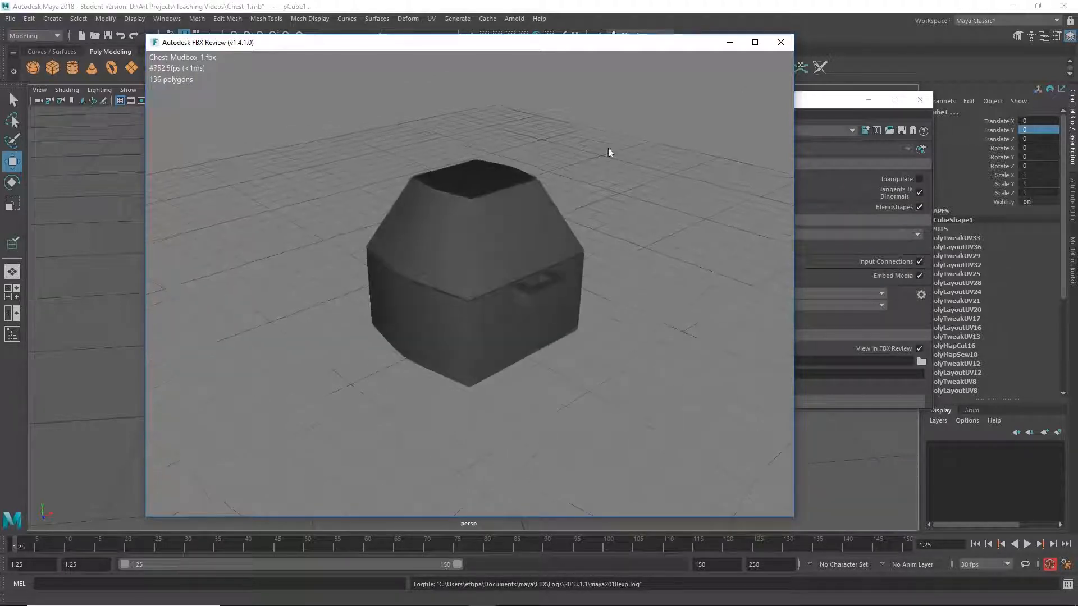
left_click(786, 45)
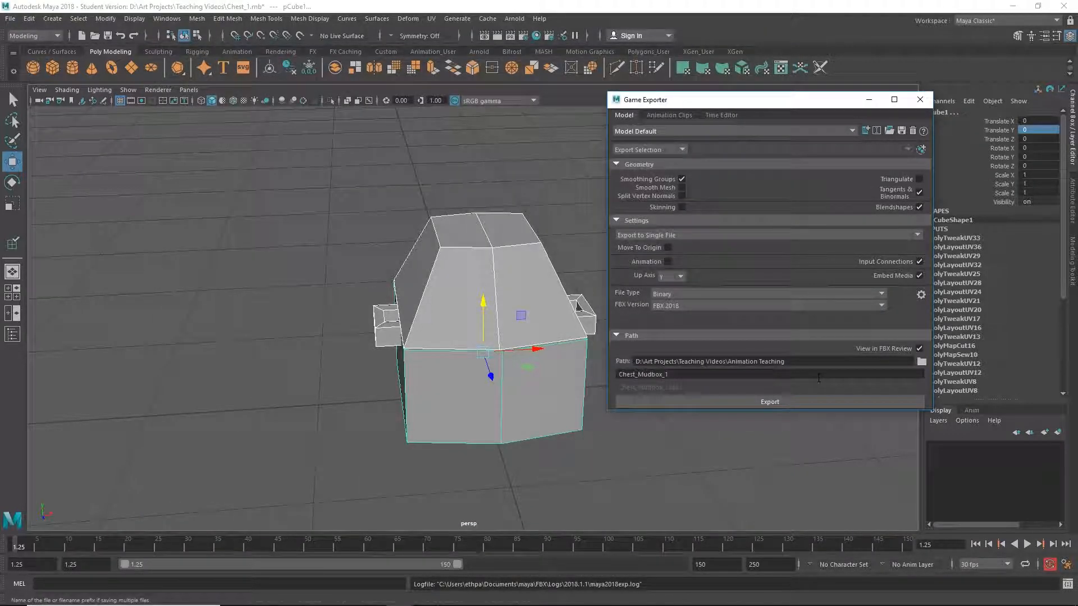
Close the Game Exporter and save the Chest_1.mb scene, continuing past the student version notice.
left_click(920, 99)
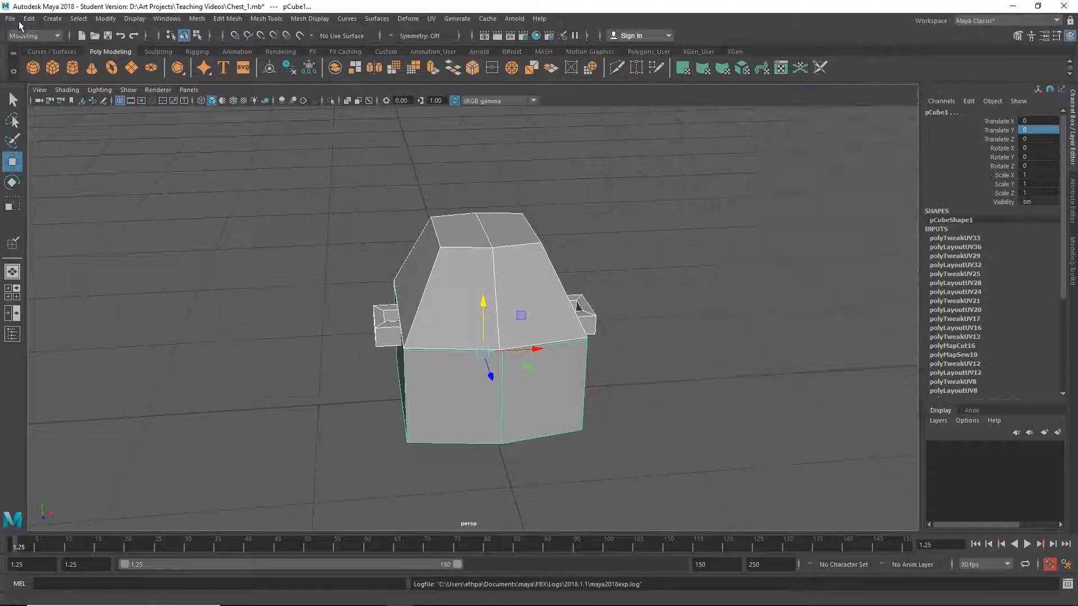
left_click(10, 19)
left_click(37, 63)
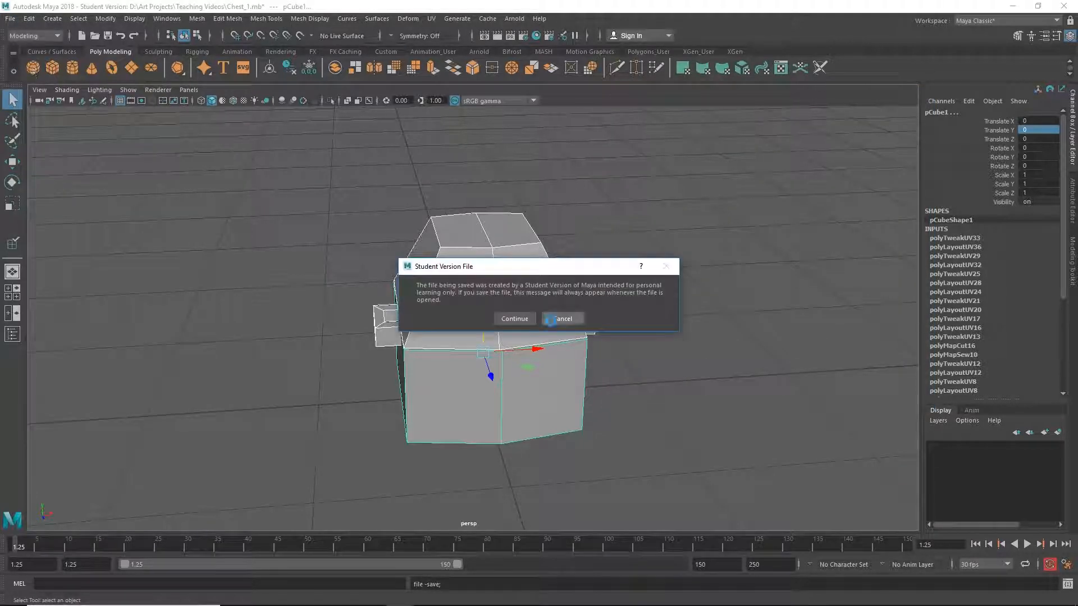
left_click(528, 318)
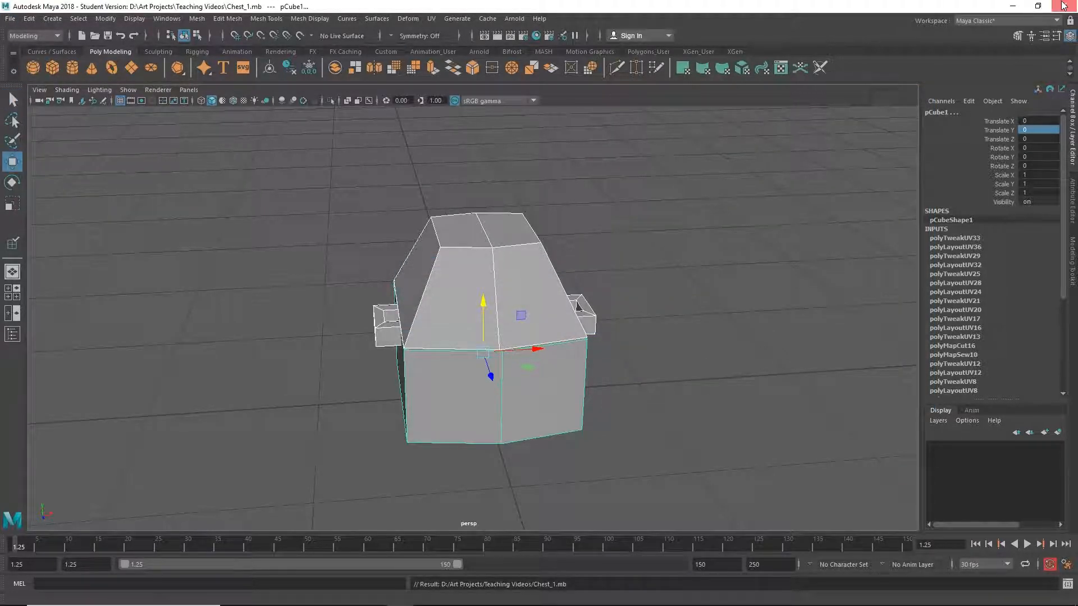
Switch to Mudbox and open Chest_Mudbox_1 from the Animation Teaching folder without saving the current scene.
left_click(399, 595)
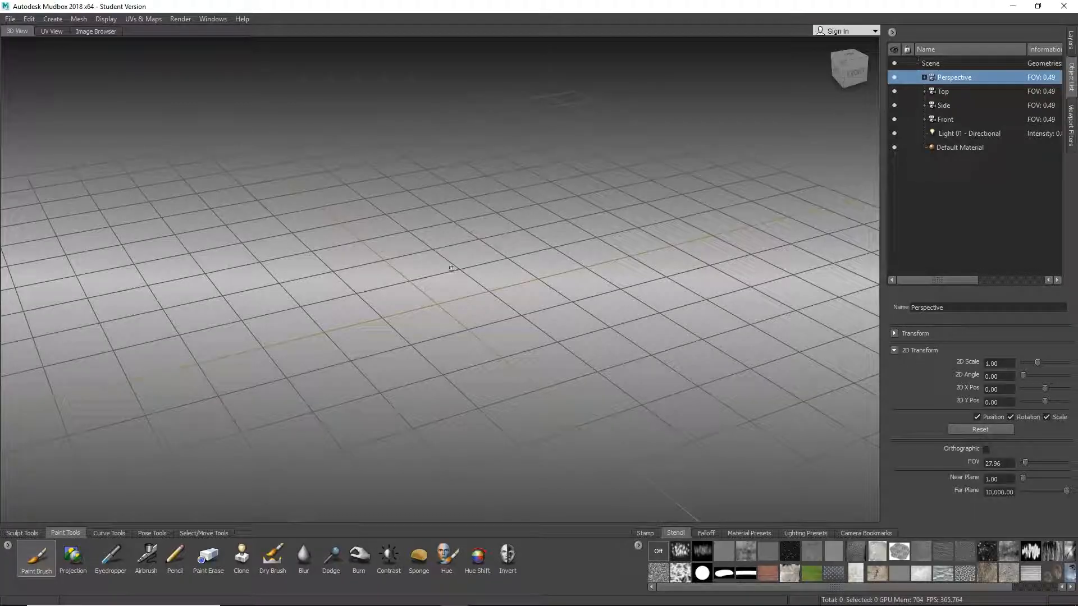
left_click(11, 20)
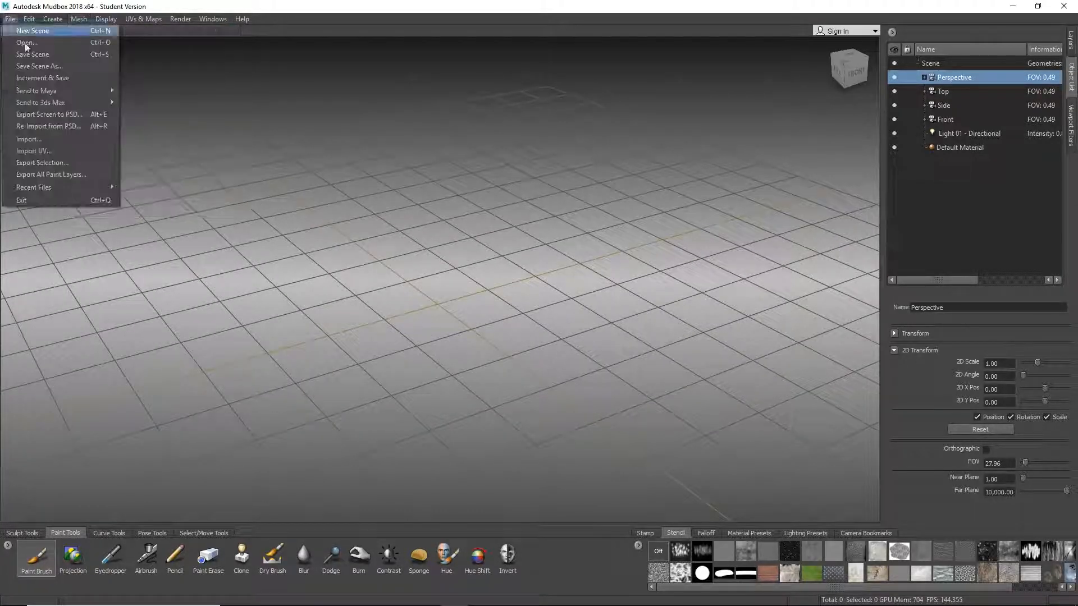
left_click(28, 46)
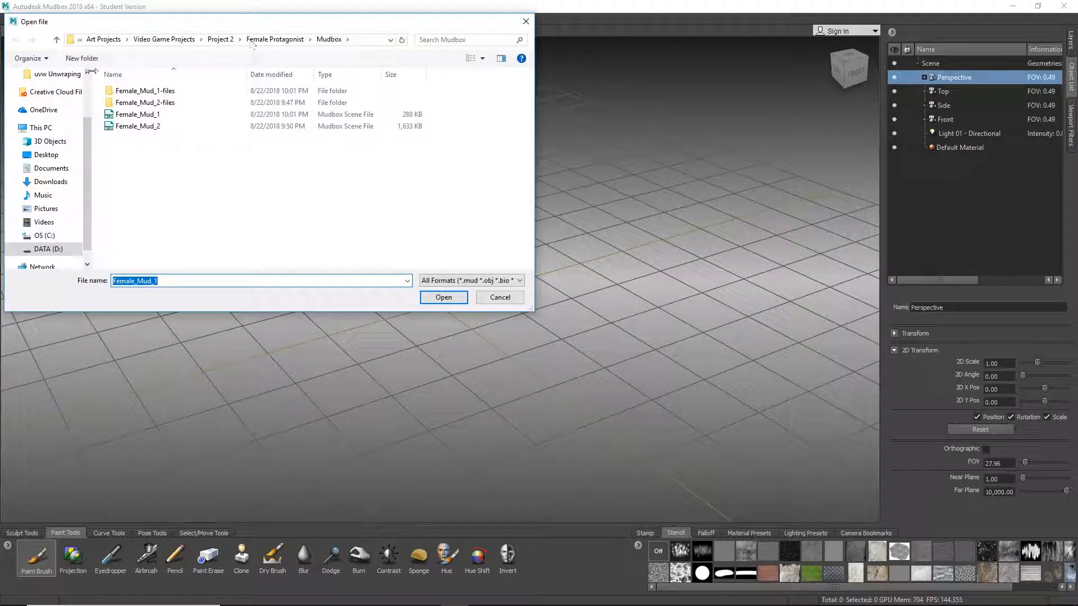
scroll(51, 112, "up", 2)
left_click(56, 114)
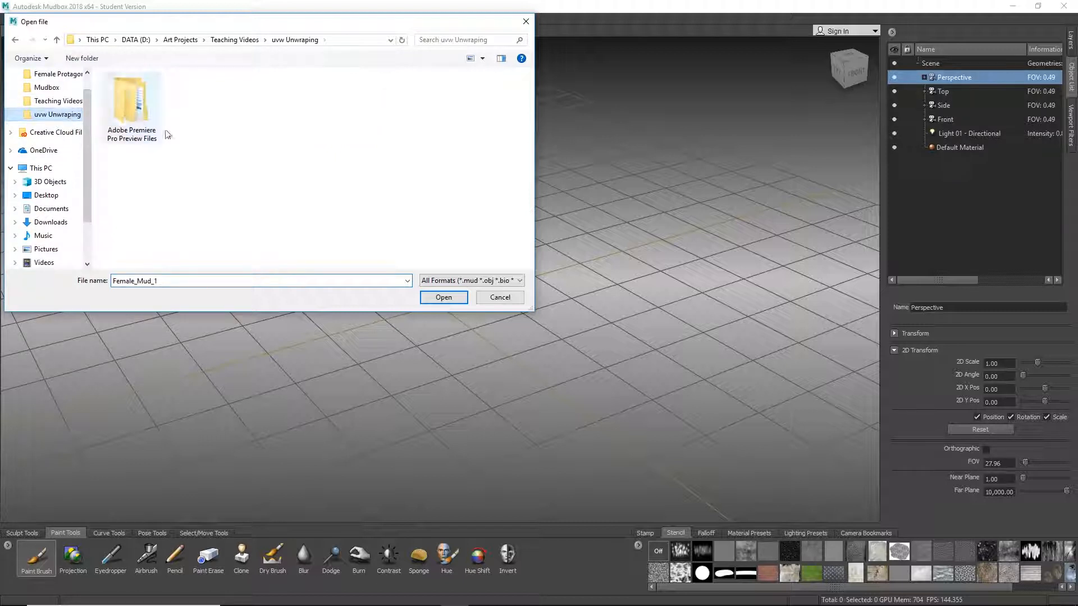
left_click(239, 40)
left_click(183, 40)
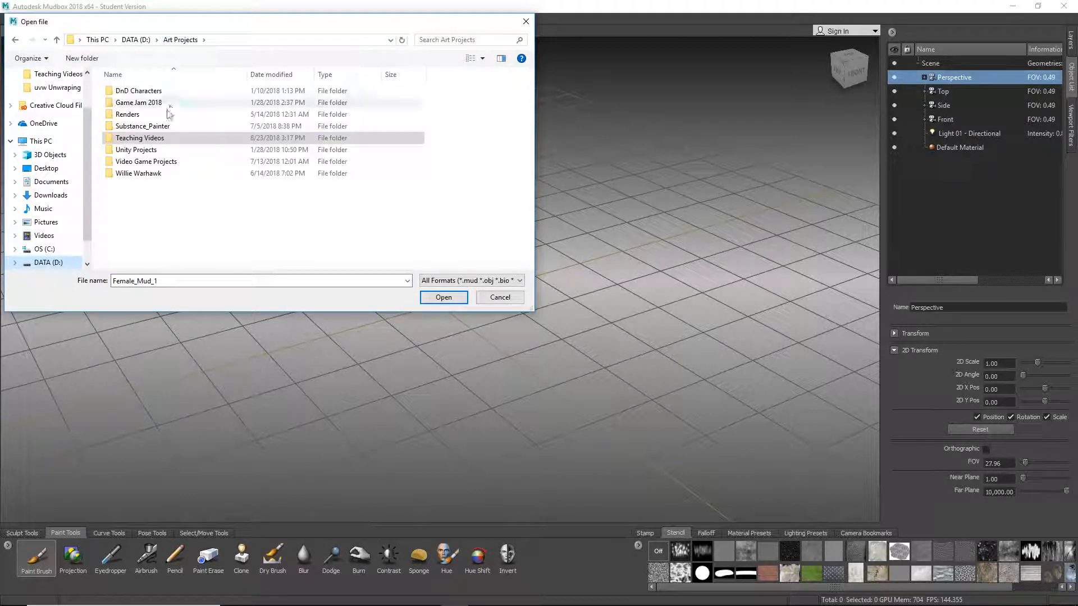
double_click(186, 140)
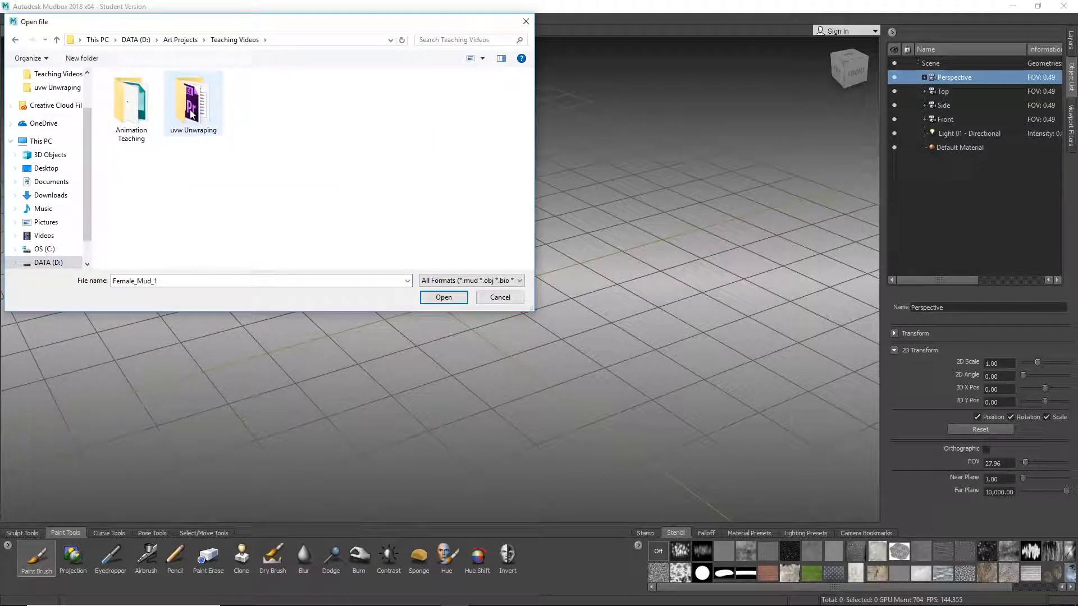
double_click(140, 113)
double_click(164, 150)
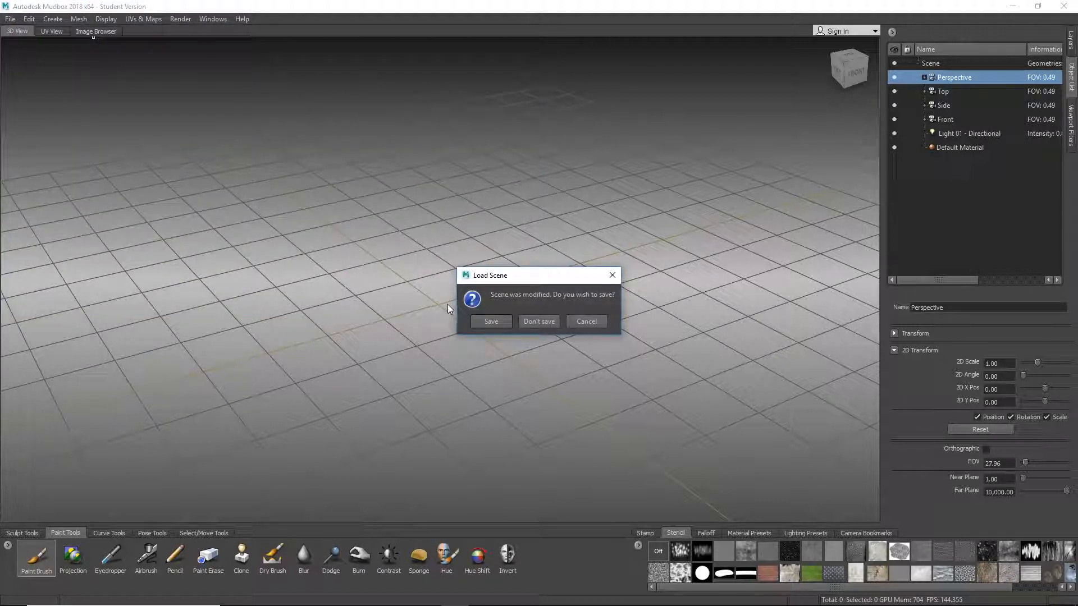
left_click(537, 324)
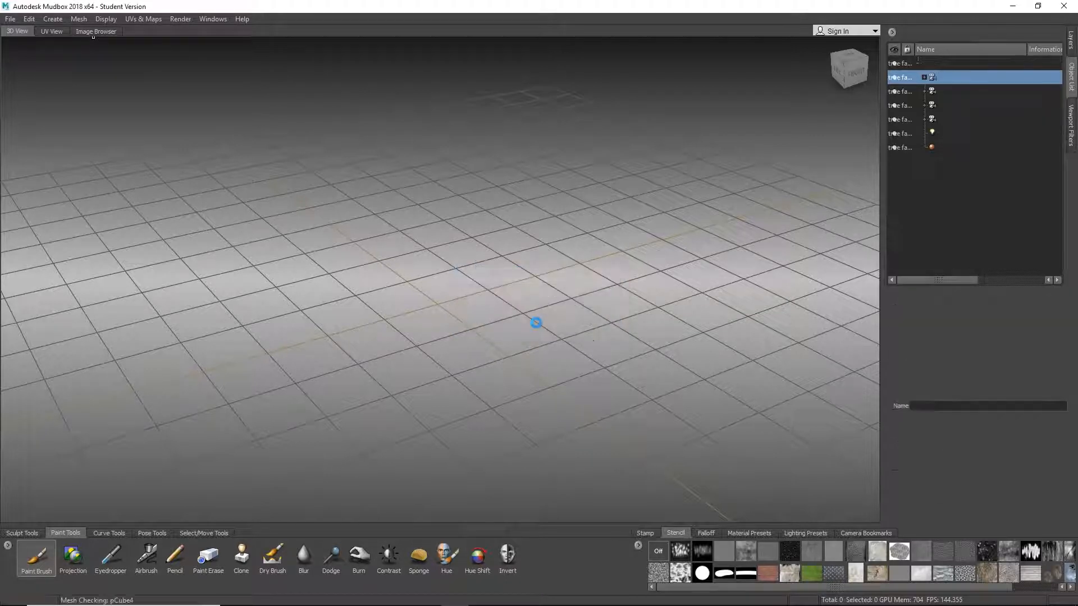
left_click(11, 19)
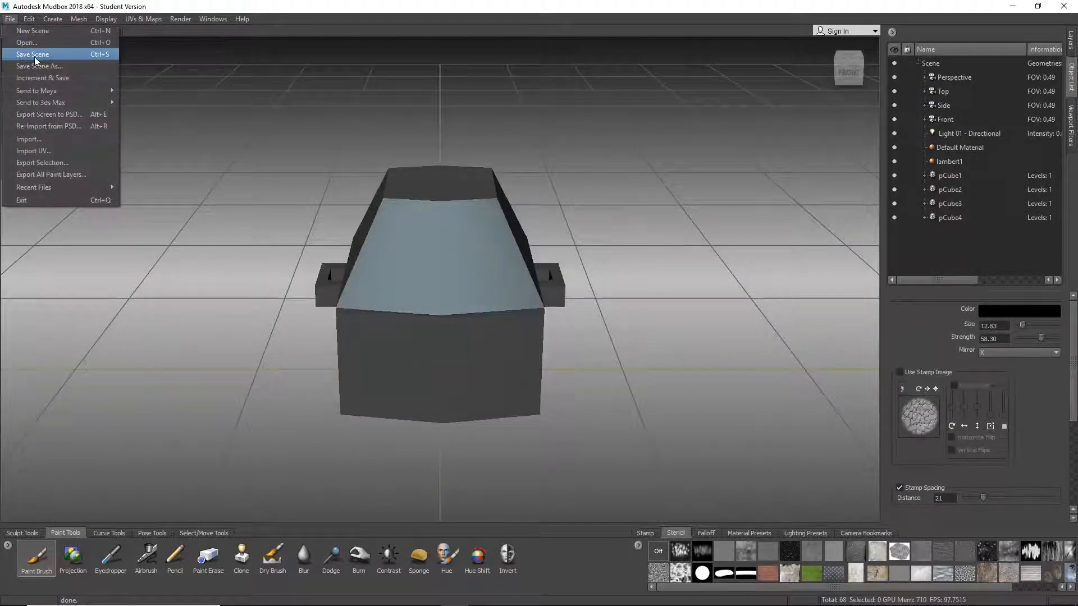
left_click(32, 49)
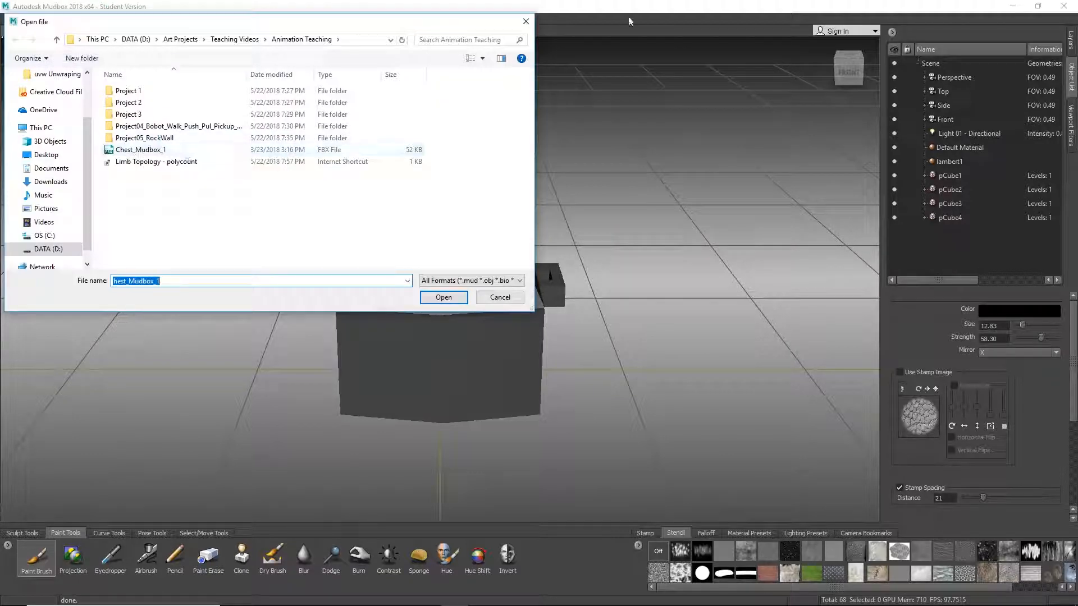
left_click(525, 22)
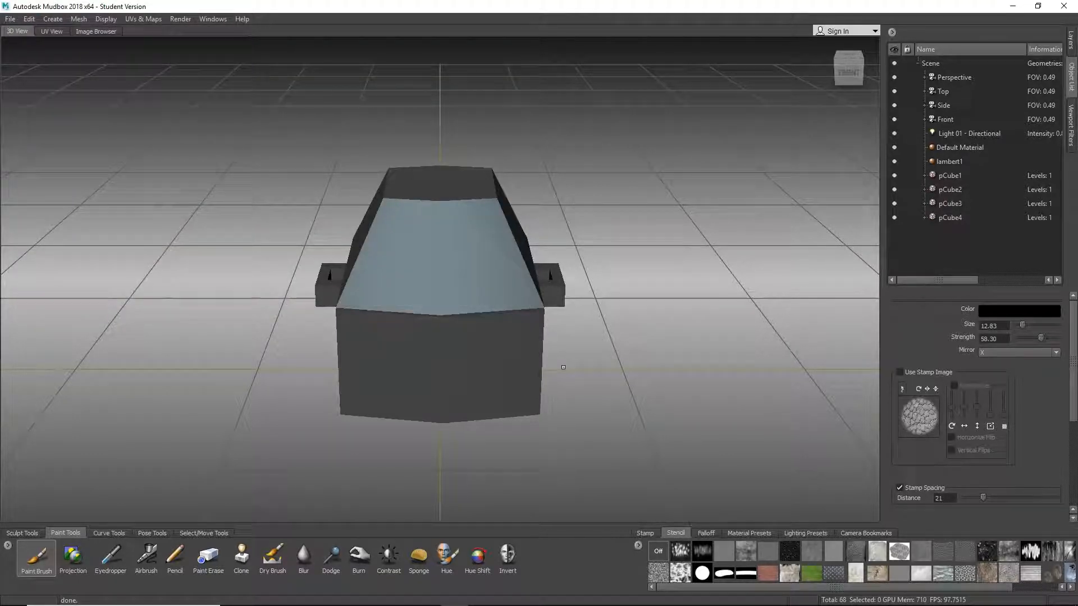
Save the scene as the Mudbox file Chest_Mudbox_ in the uvw Unwraping folder under Teaching Videos.
left_click_drag(364, 351, 551, 319, "alt")
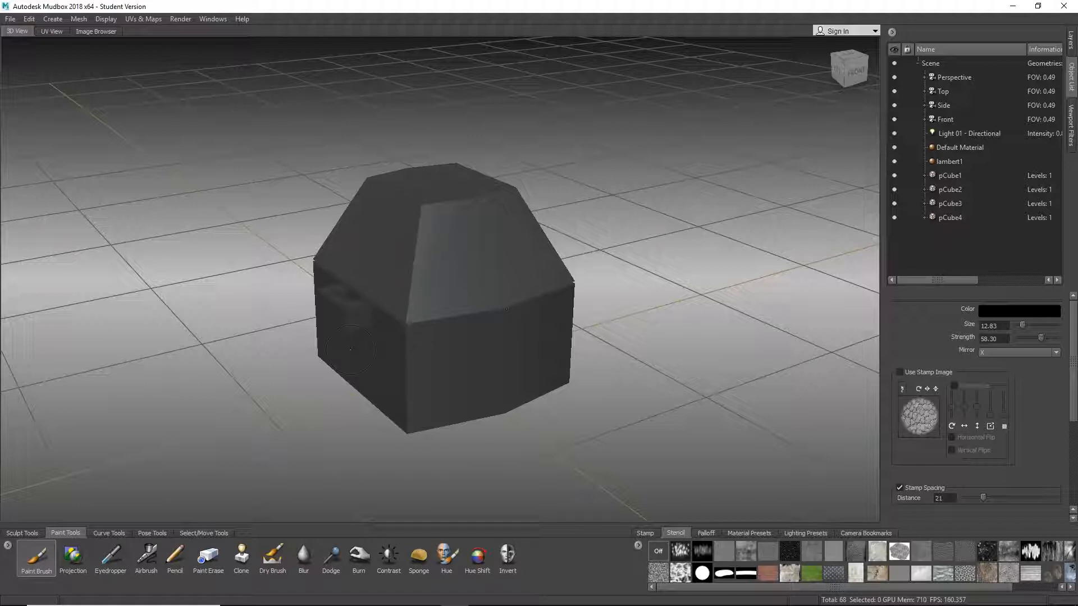
left_click(10, 20)
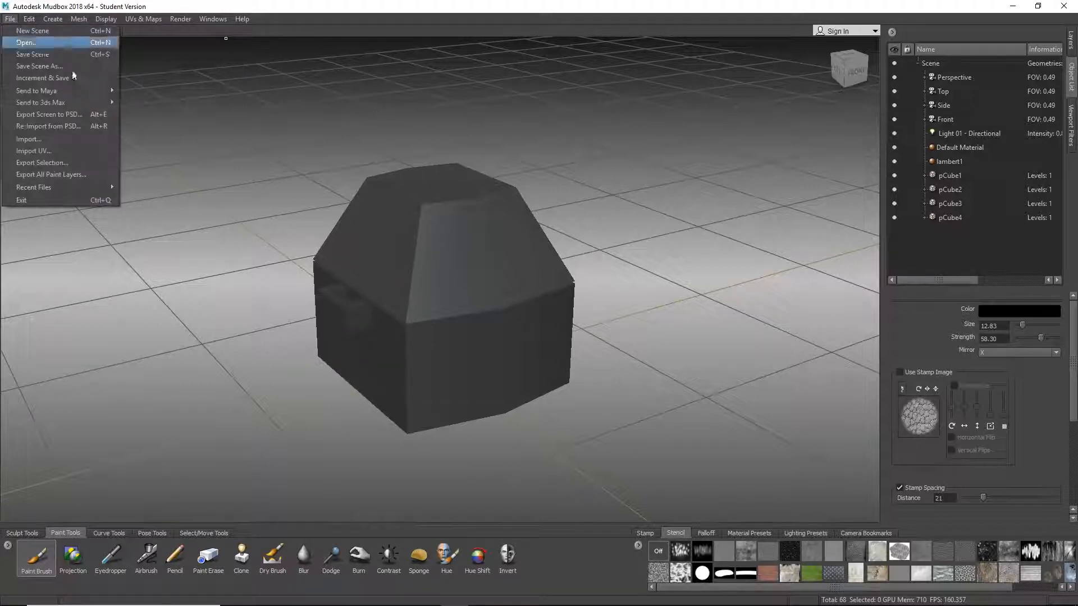
left_click(61, 67)
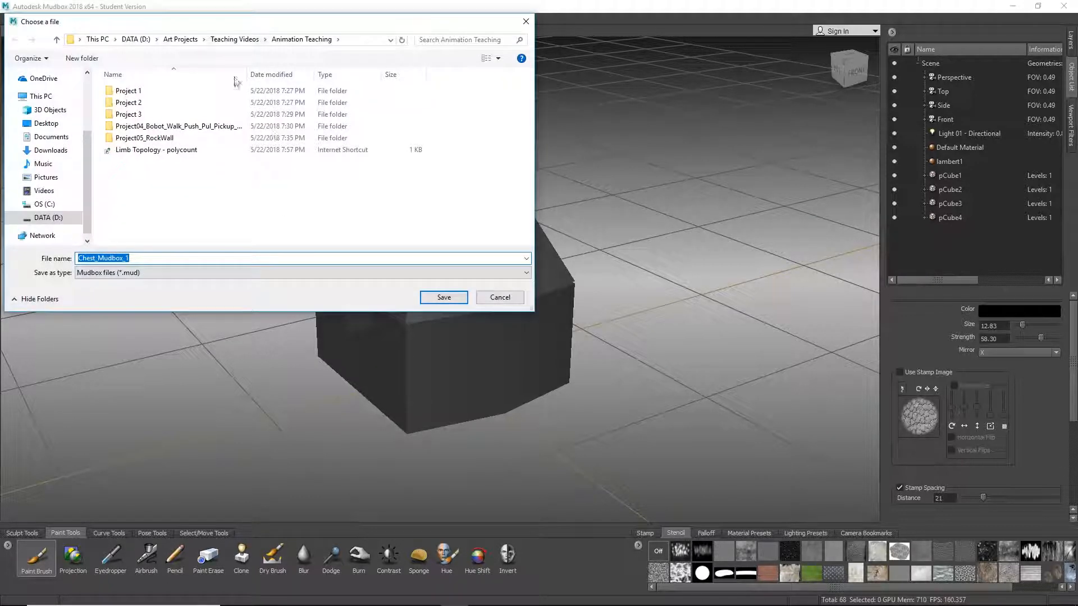
left_click(236, 39)
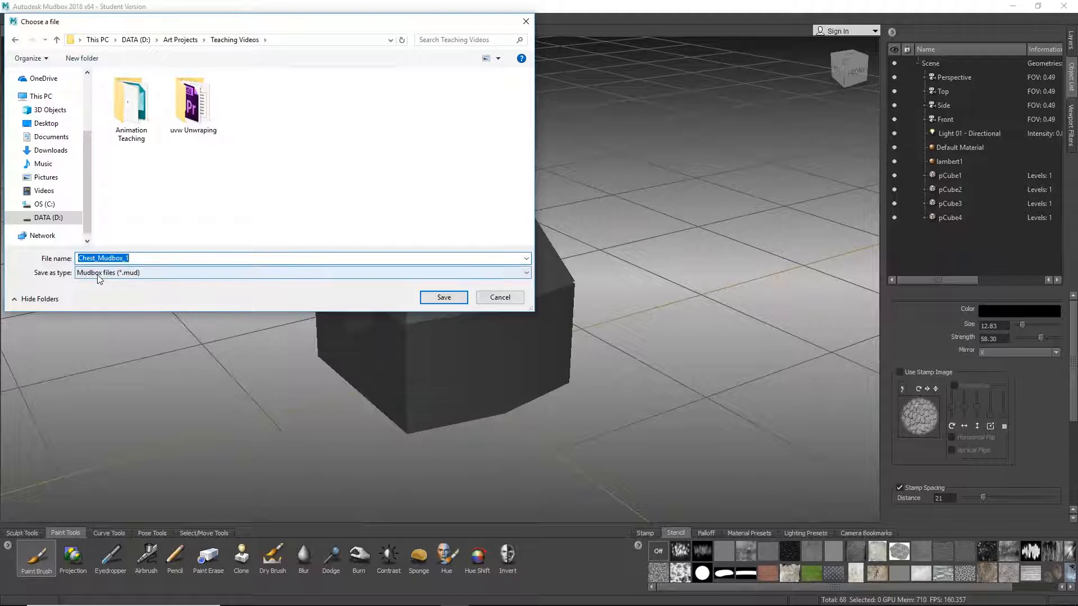
left_click(444, 298)
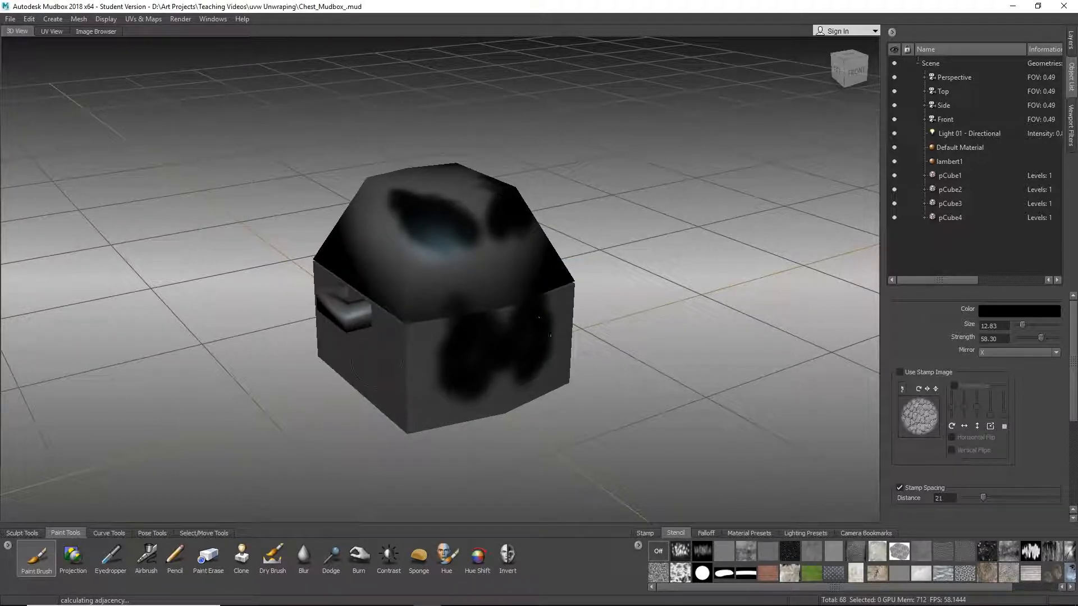
left_click_drag(593, 247, 511, 424, "alt")
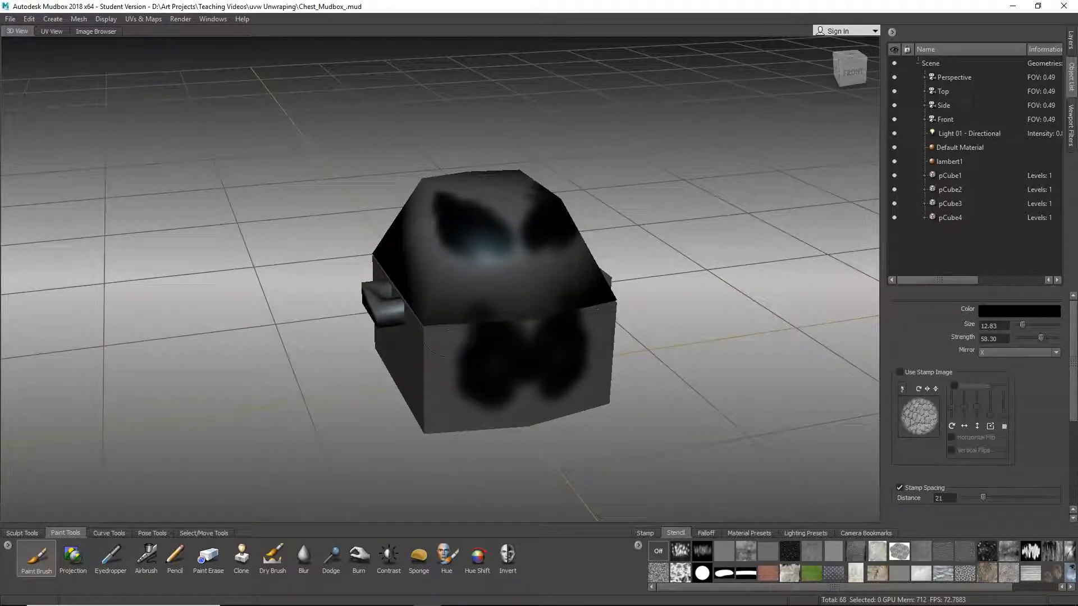
left_click_drag(350, 328, 388, 332, "alt")
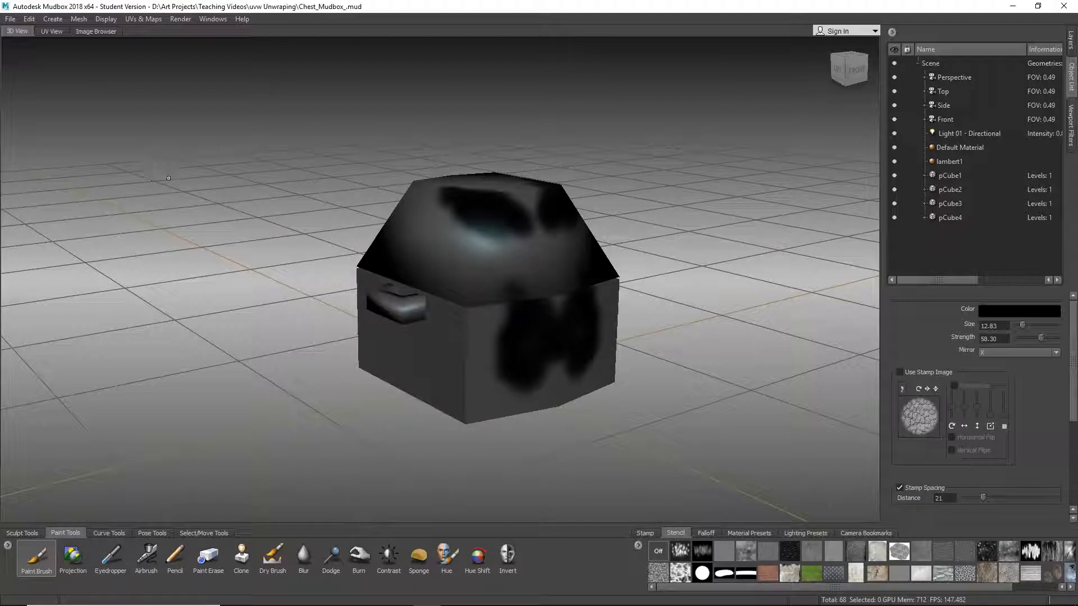
left_click(9, 19)
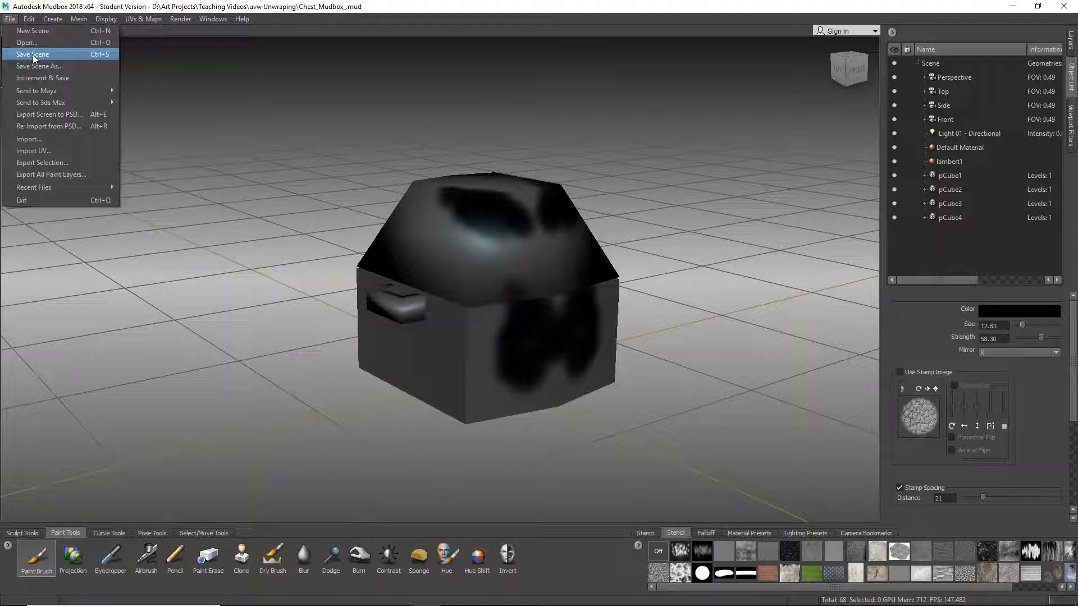
mouse_move(48, 101)
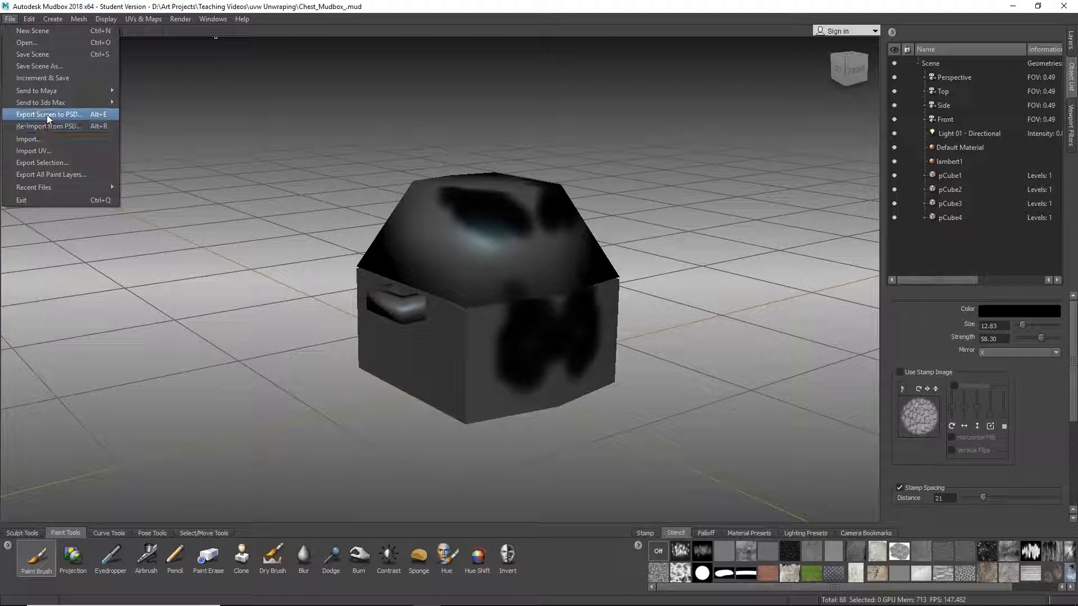
left_click(273, 335)
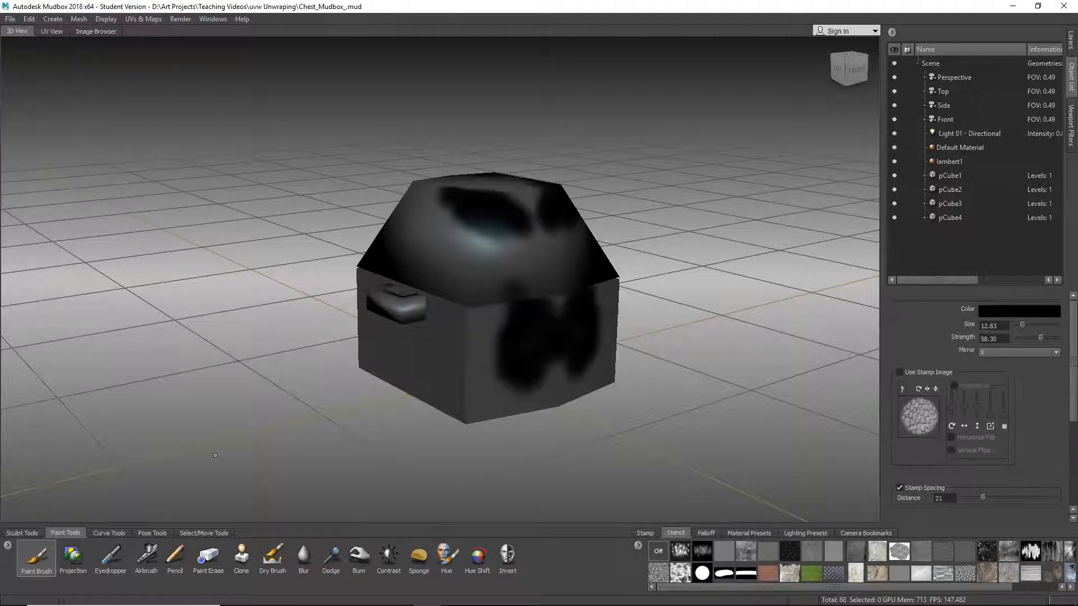
Try the Grab sculpt brush on the chest's lower front corner.
left_click(22, 534)
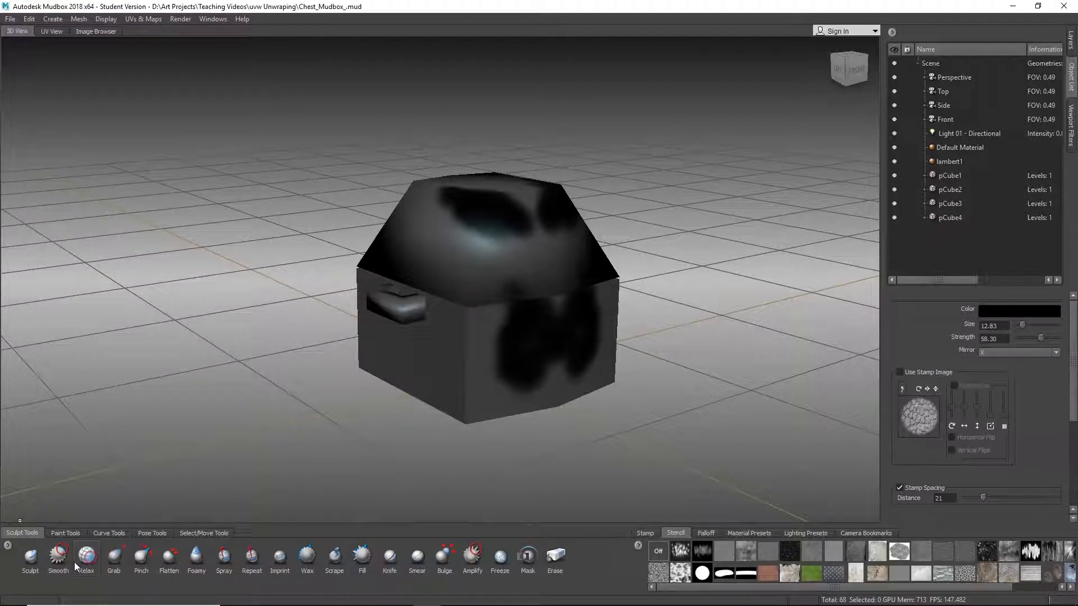
left_click(115, 563)
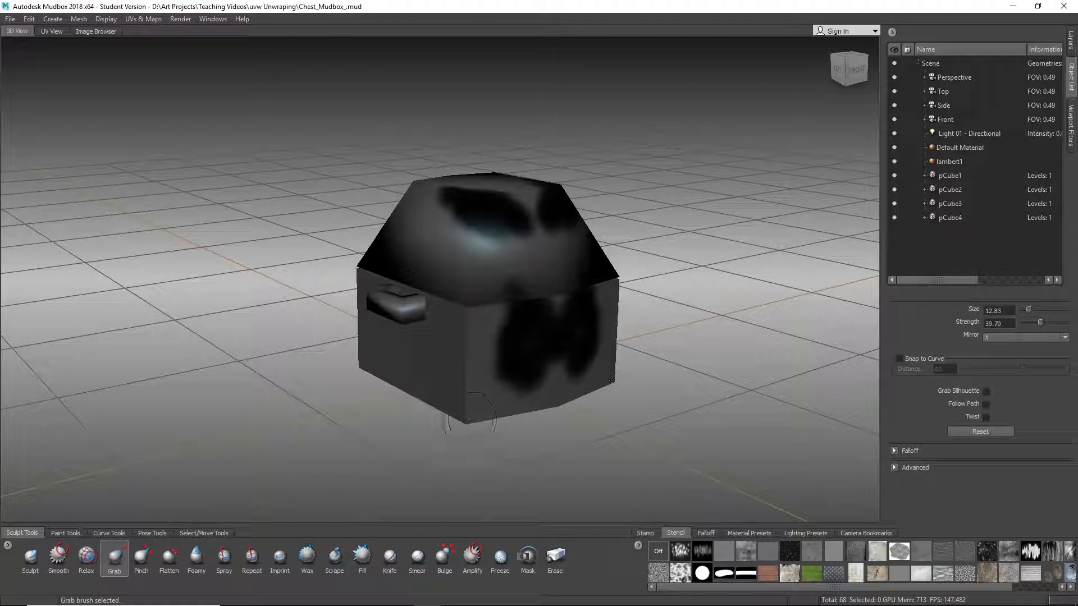
mouse_move(470, 420)
left_mouse_down()
mouse_move(303, 463)
mouse_move(556, 452)
mouse_move(281, 439)
mouse_move(469, 422)
left_mouse_up()
Paint a black stroke with the Paint Brush around the lower front corner of the chest, from its side onto its front.
left_click(63, 531)
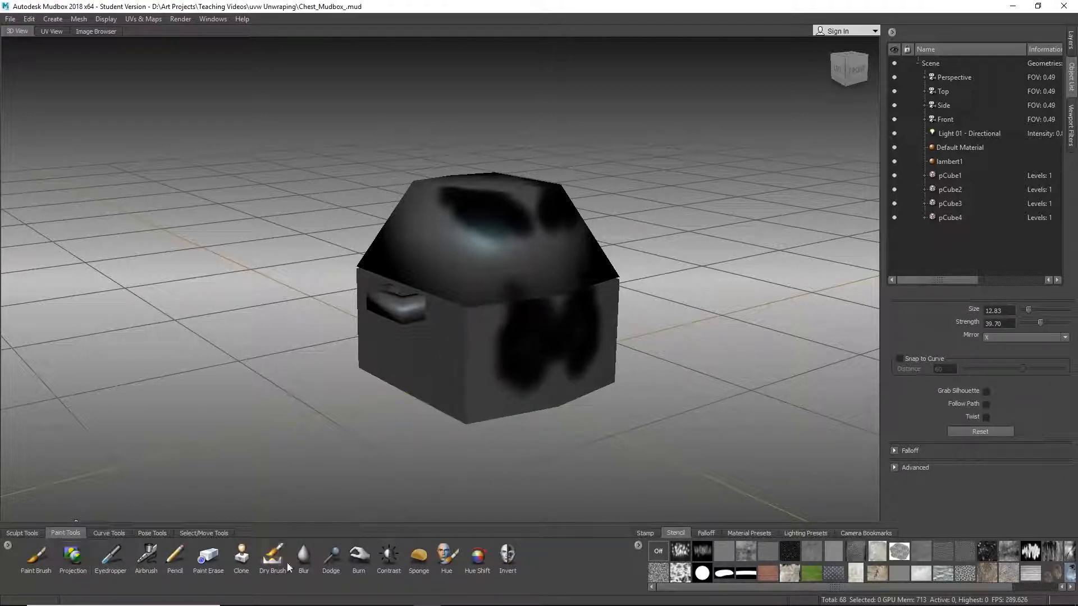
left_click(36, 555)
scroll(483, 338, "up", 2)
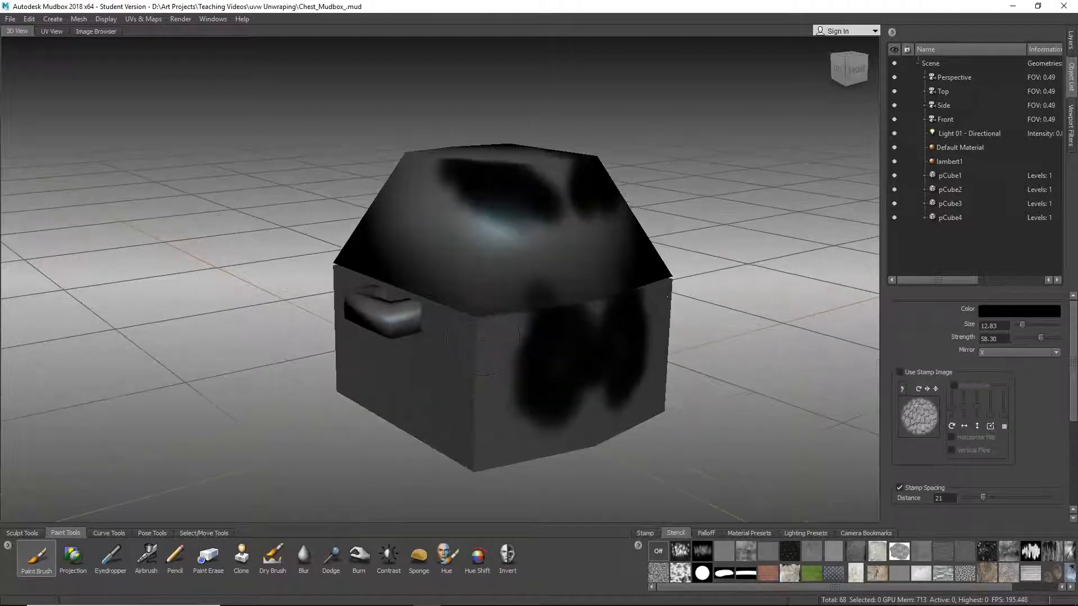
left_click_drag(513, 369, 127, 495, "alt")
mouse_move(402, 386)
left_mouse_down()
mouse_move(344, 364)
mouse_move(393, 375)
left_mouse_up()
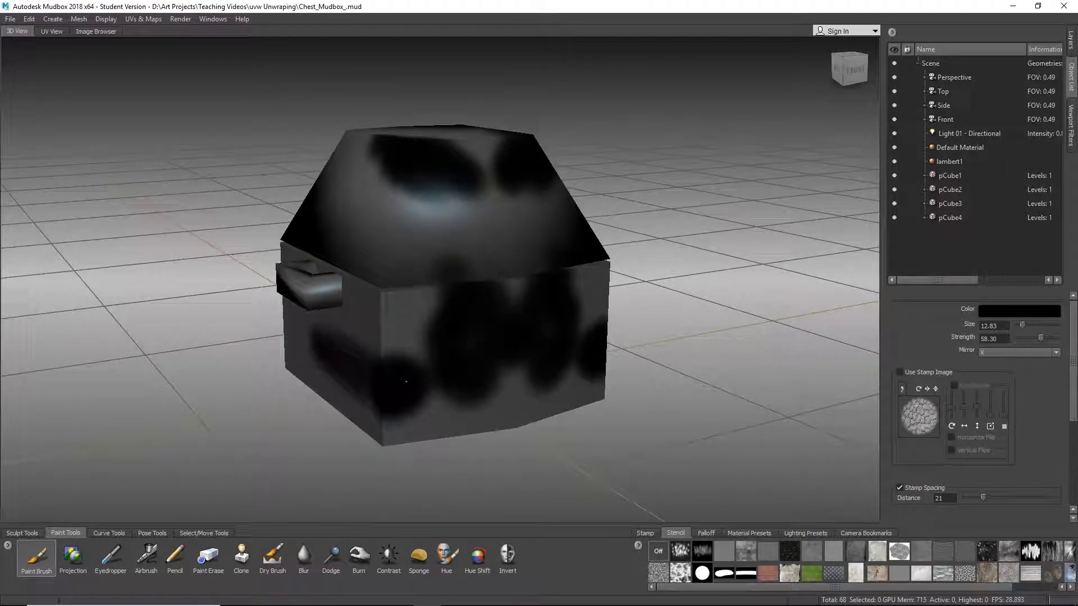
Sample a colour on the chest's front with the Eyedropper, and airbrush a light patch across the upper front corner of the base.
left_click(111, 556)
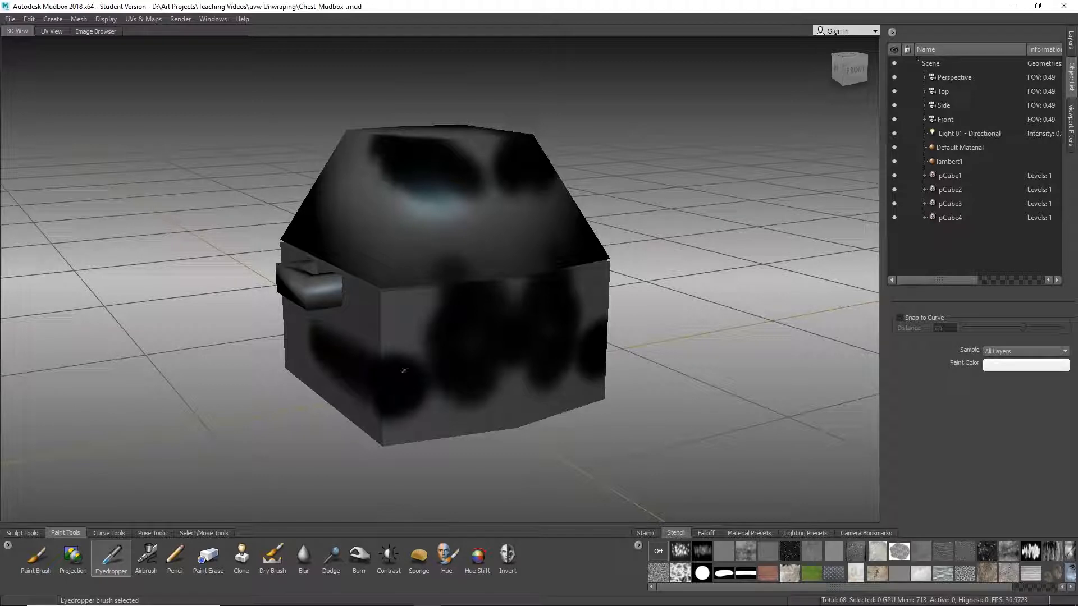
left_click(463, 313)
left_click(147, 554)
left_click_drag(382, 314, 354, 315)
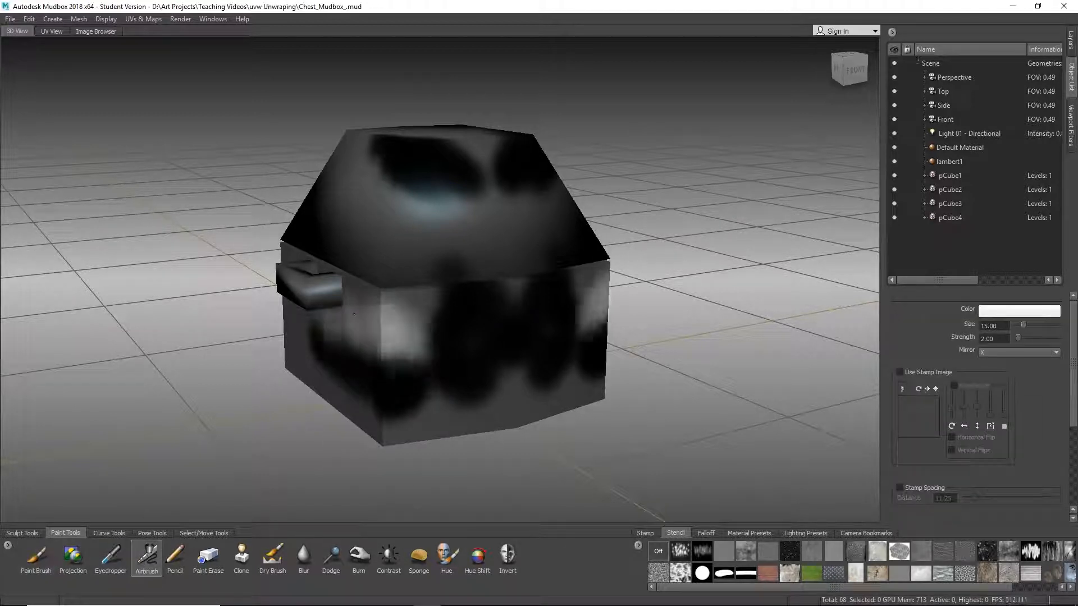
Clone paint onto the chest's side below the handle, and set another clone source on the front's far light patch.
left_click(208, 555)
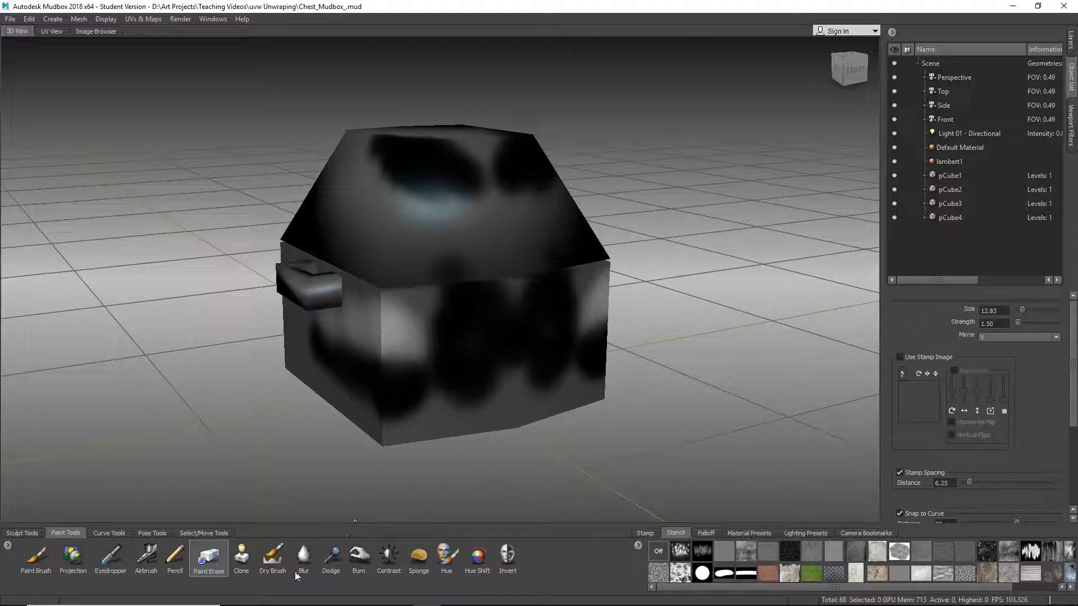
left_click(240, 558)
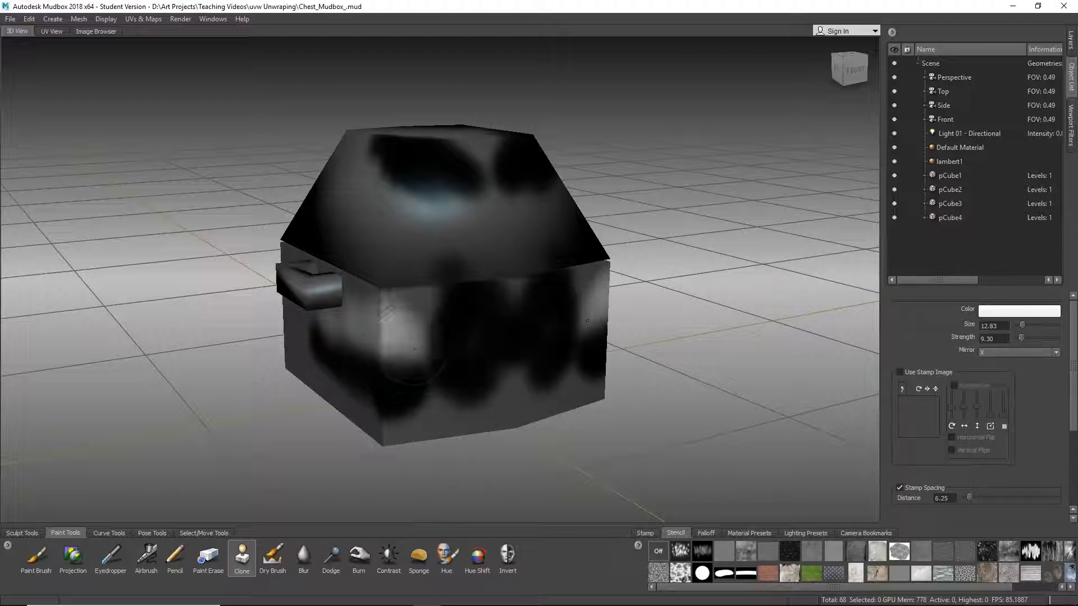
left_click(359, 337, "ctrl")
mouse_move(345, 347)
left_mouse_down()
mouse_move(366, 356)
mouse_move(328, 354)
mouse_move(315, 337)
mouse_move(358, 355)
left_mouse_up()
left_click(580, 316, "ctrl")
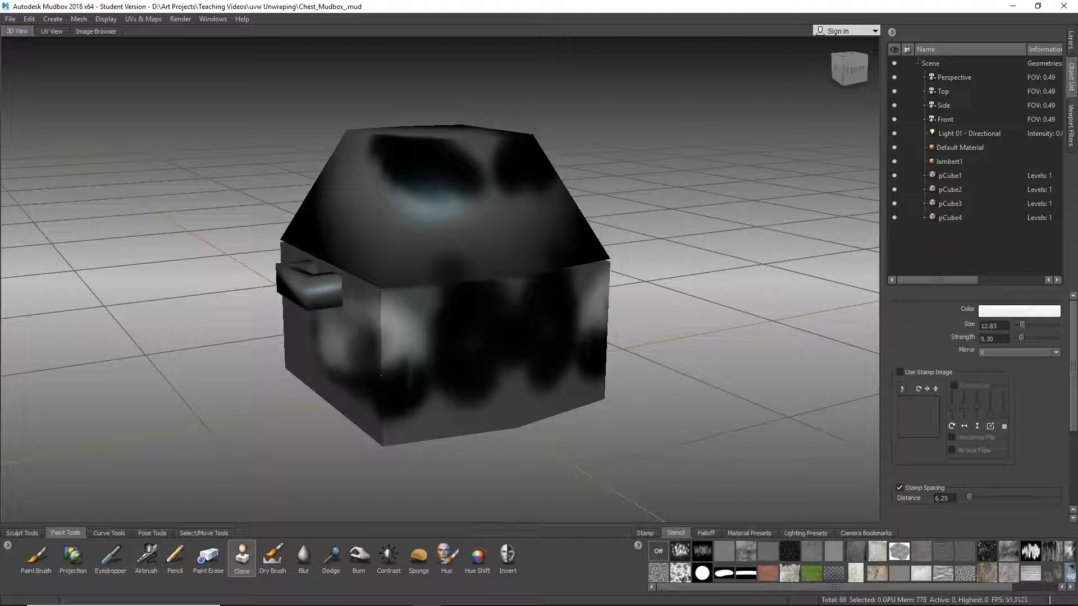
Check the Dodge and Burn brush settings, return to the Paint Brush and reduce its size to 3.77.
left_click(331, 556)
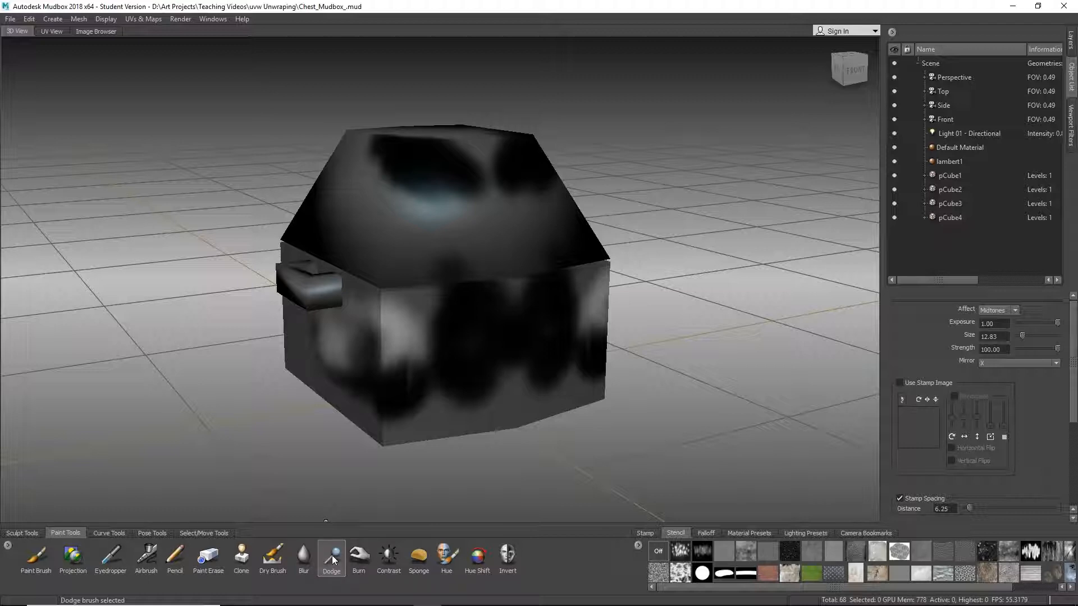
left_click(353, 555)
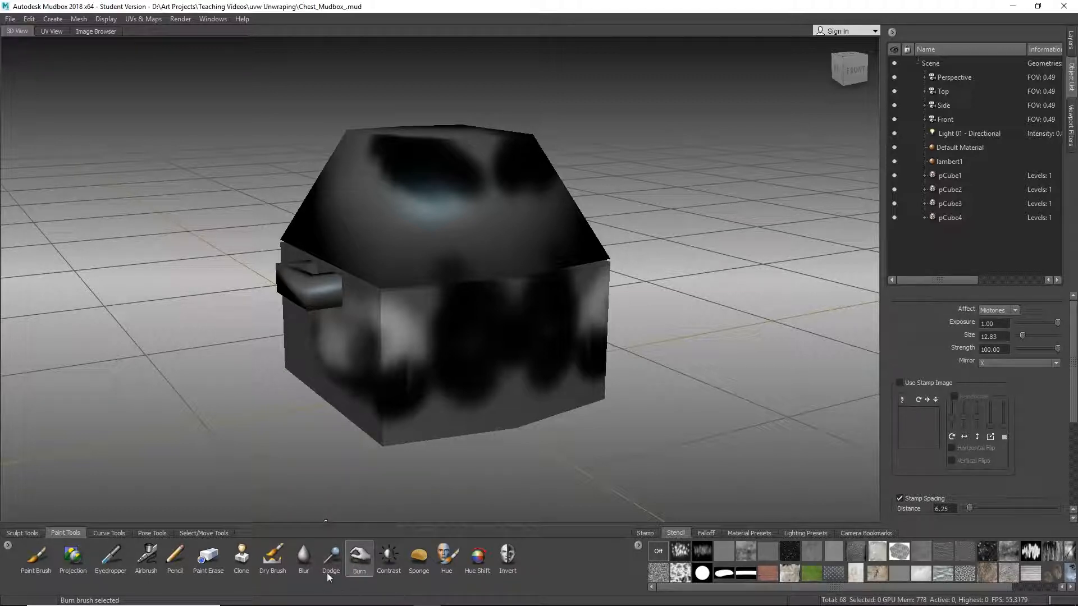
left_click(32, 555)
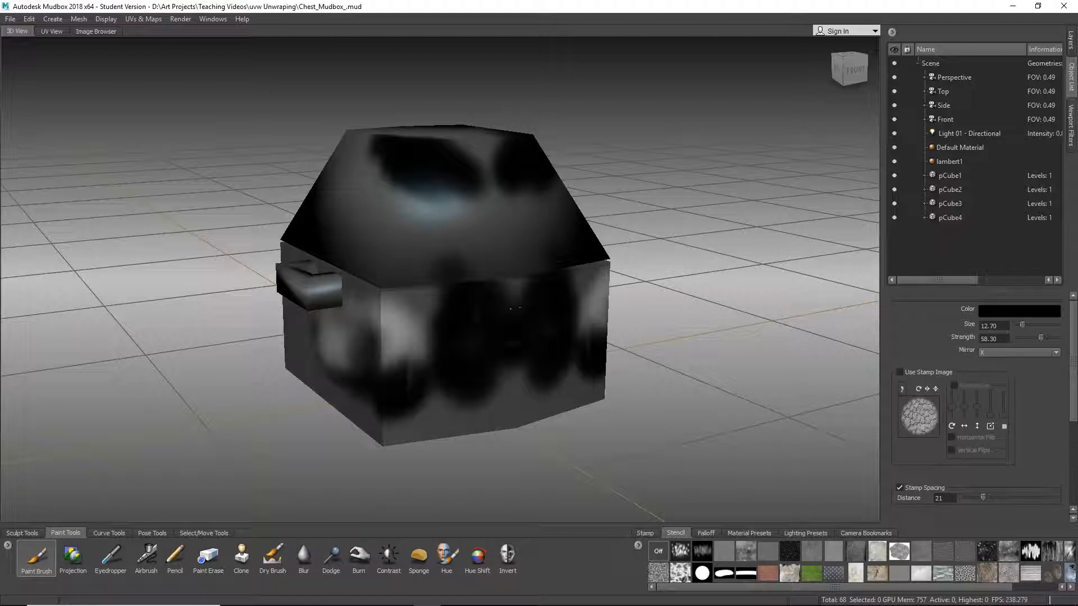
mouse_move(505, 311)
left_mouse_down()
mouse_move(617, 312)
mouse_move(449, 320)
mouse_move(466, 320)
left_mouse_up()
Review the Paint Brush mirror options, choose X and view the chest from the front corner.
left_click_drag(460, 327, 489, 323, "alt")
left_click(993, 353)
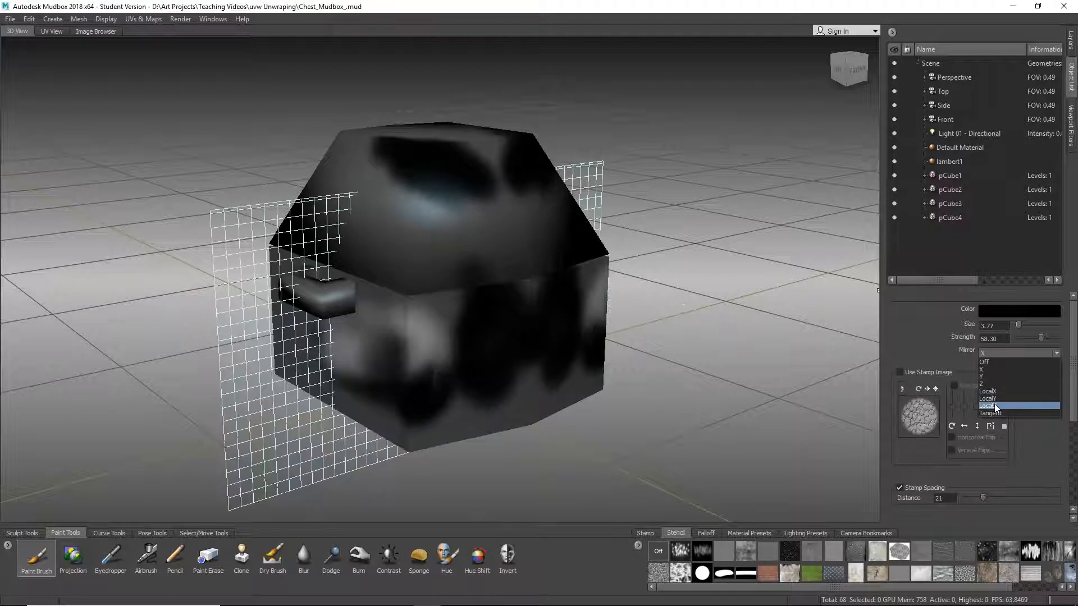
left_click(983, 370)
left_click_drag(590, 334, 553, 331, "alt")
middle_click_drag(553, 330, 601, 331, "alt")
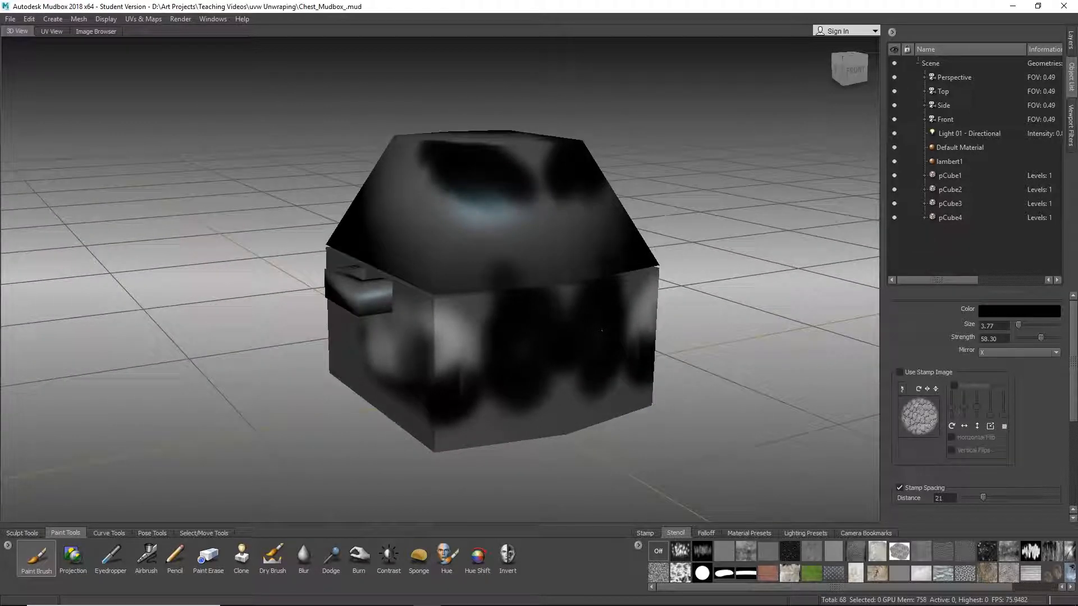
Enable the stamp image for the Paint Brush and set the stamp spacing distance to 29.
scroll(1019, 399, "down", 3)
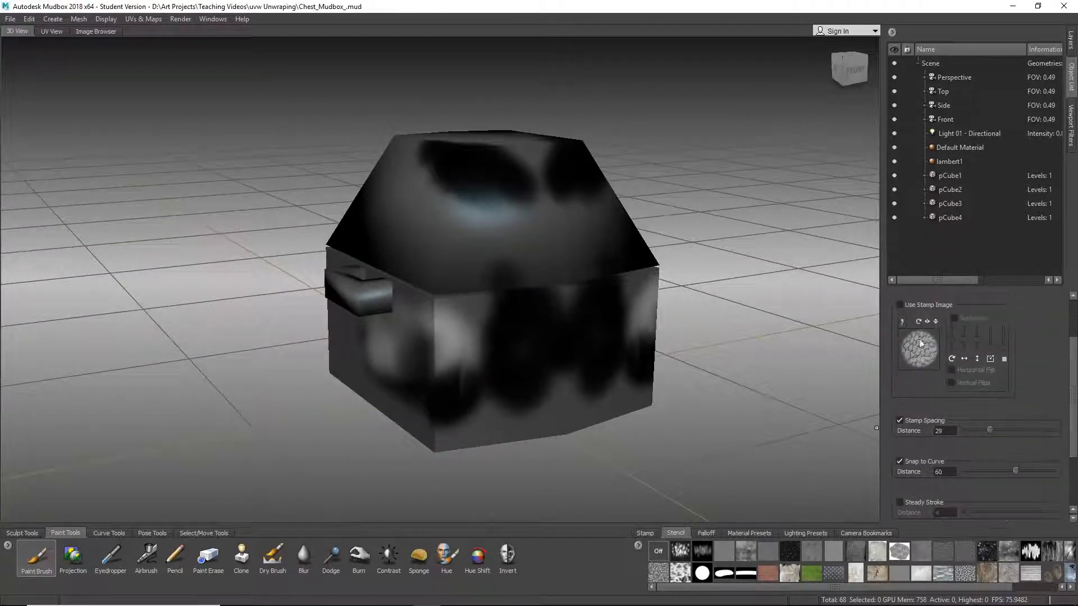
left_click(900, 306)
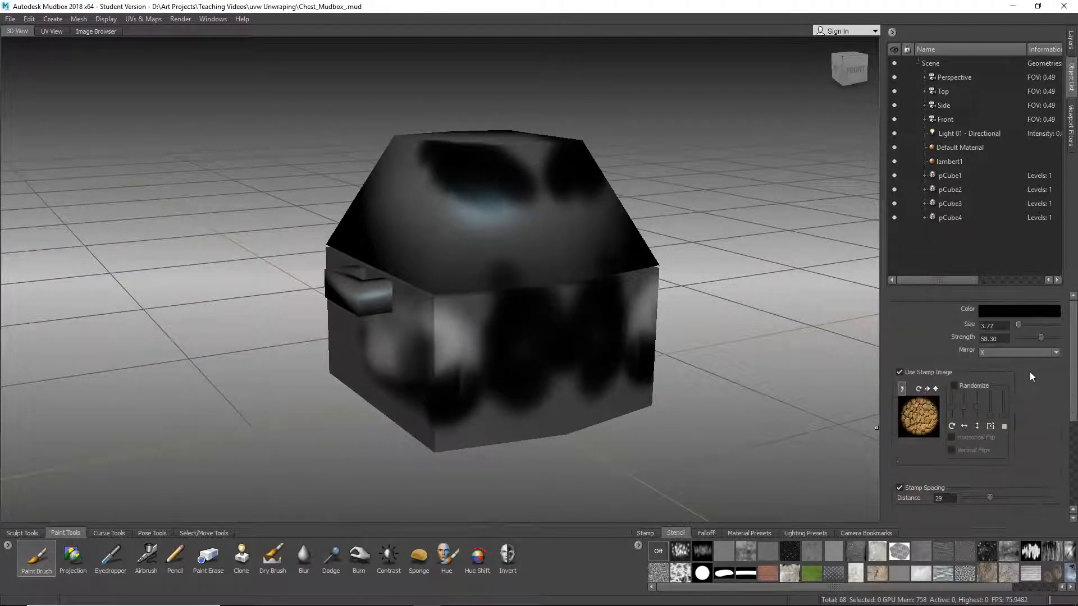
scroll(1030, 372, "up", 2)
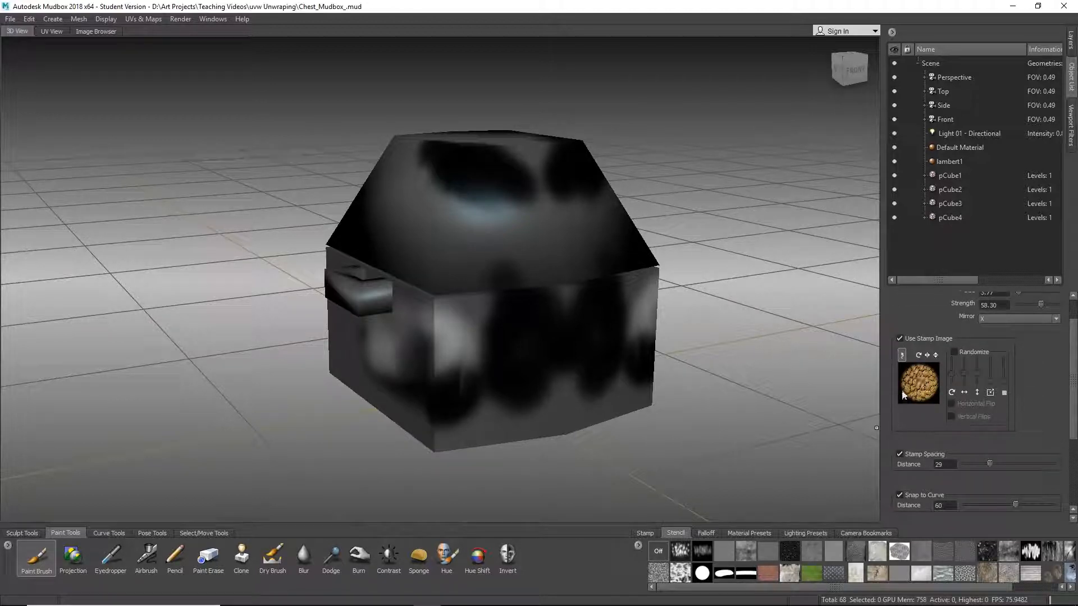
Preview several stamps, choose the brown crumpled-leaf stamp, and paint with an enlarged brush on the chest's front corner and lid.
left_click(644, 534)
left_click(702, 551)
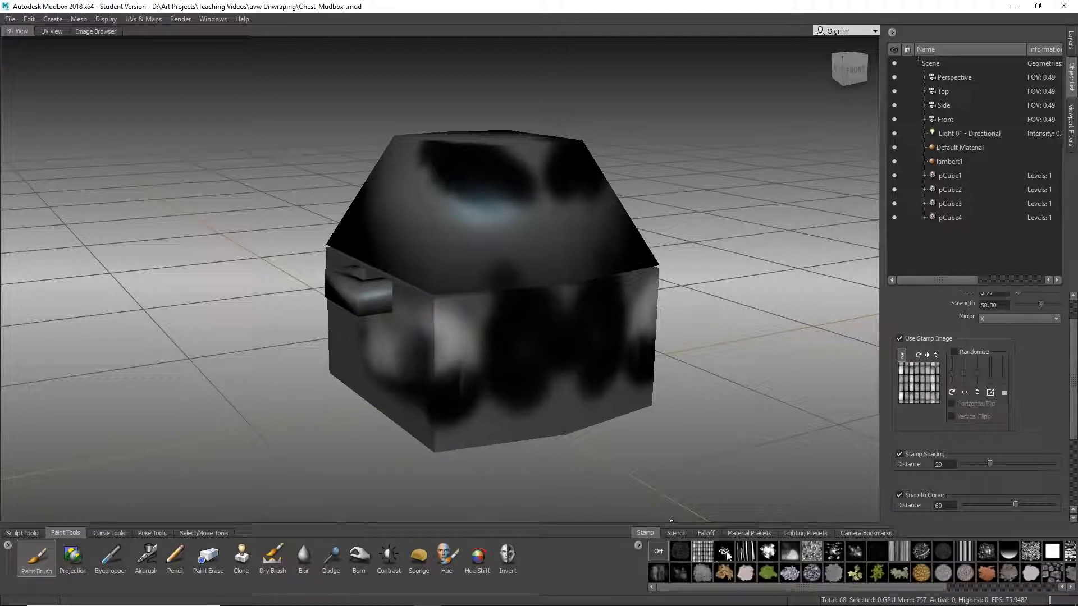
left_click(724, 551)
left_click(744, 551)
left_click(789, 552)
left_click(724, 572)
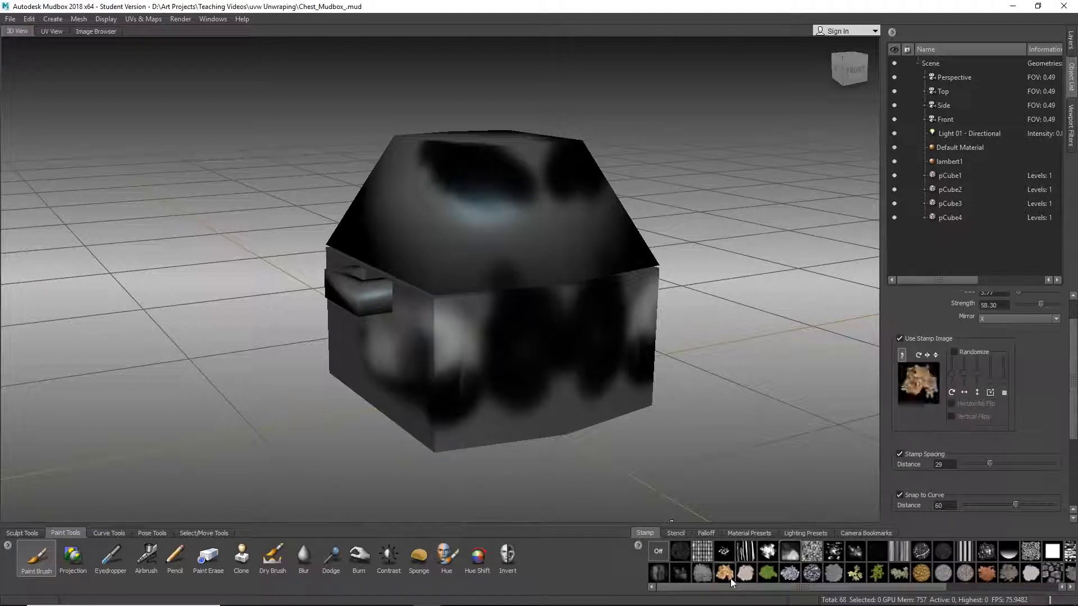
mouse_move(471, 331)
left_mouse_down()
mouse_move(465, 356)
mouse_move(454, 344)
left_mouse_up()
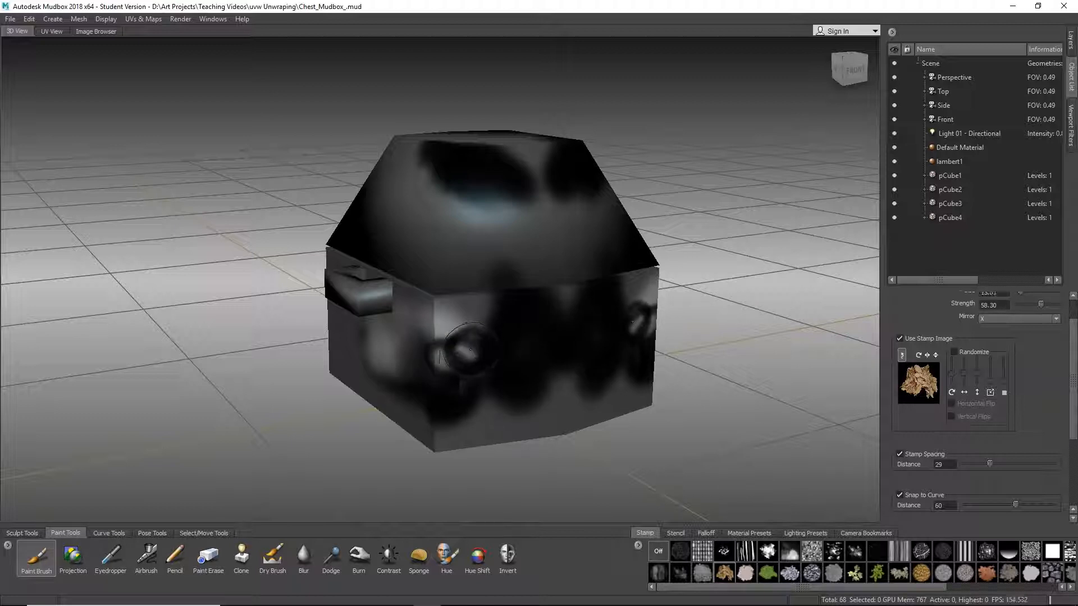
mouse_move(460, 235)
left_mouse_down()
mouse_move(470, 235)
mouse_move(387, 194)
left_mouse_up()
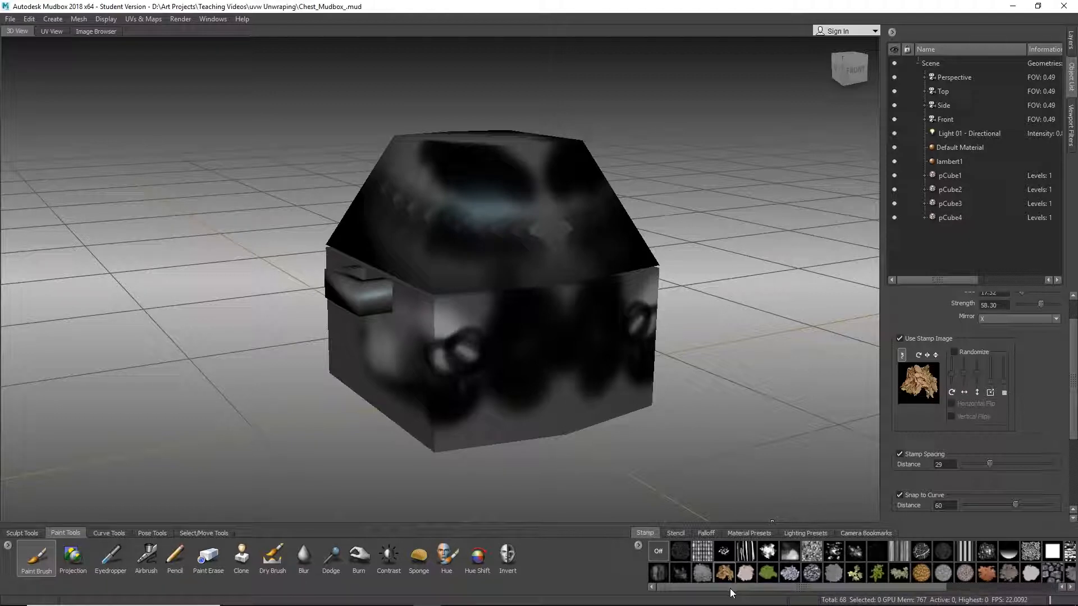
Check how a custom stamp image is added, closing the image chooser without importing a file.
left_click_drag(729, 587, 692, 587)
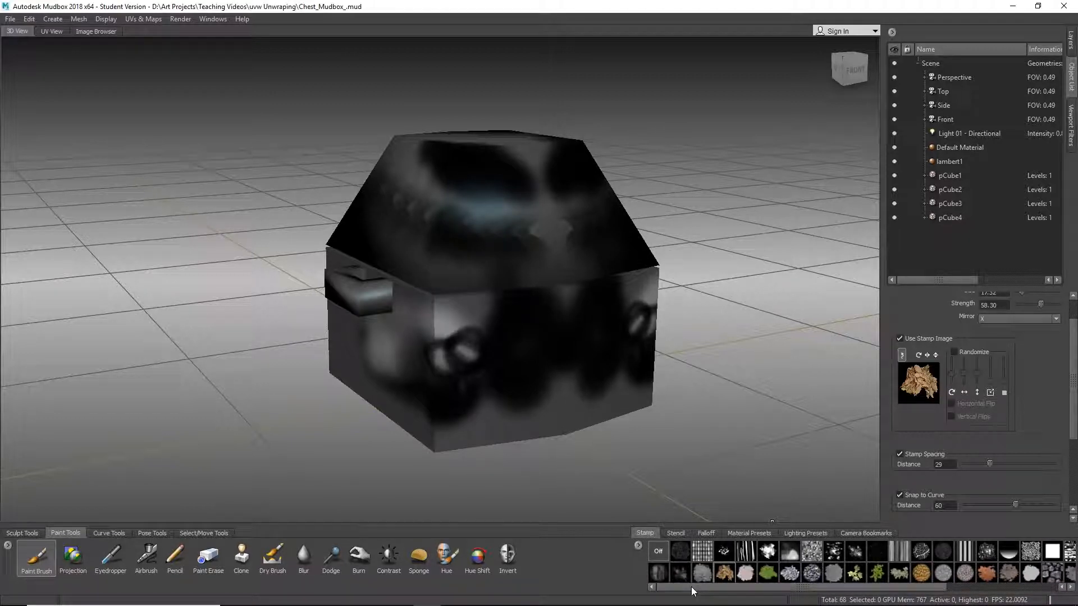
left_click(638, 545)
left_click(658, 551)
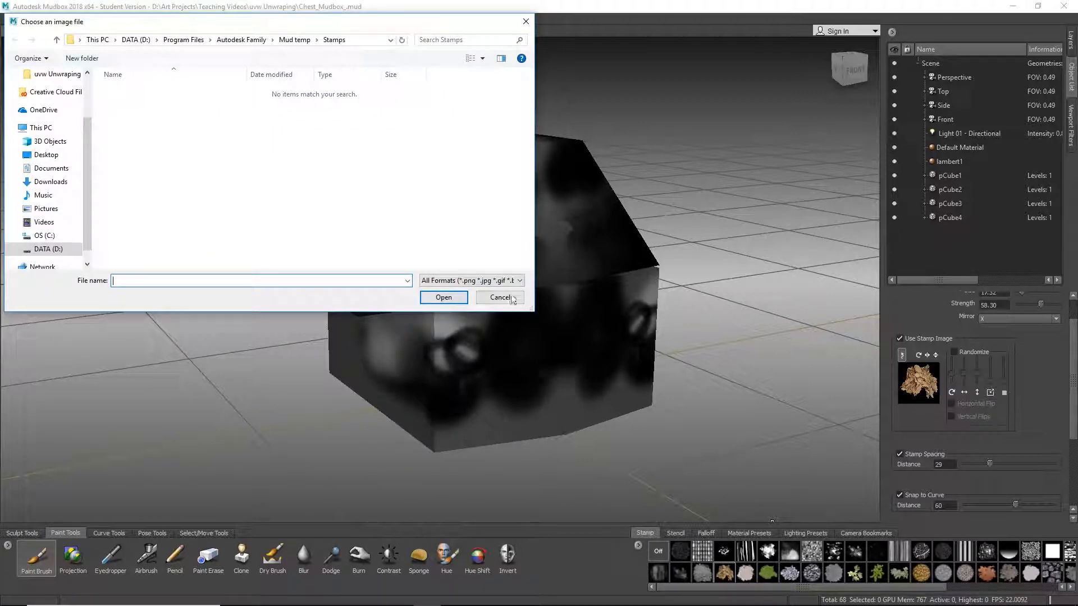
left_click(499, 297)
left_click(638, 545)
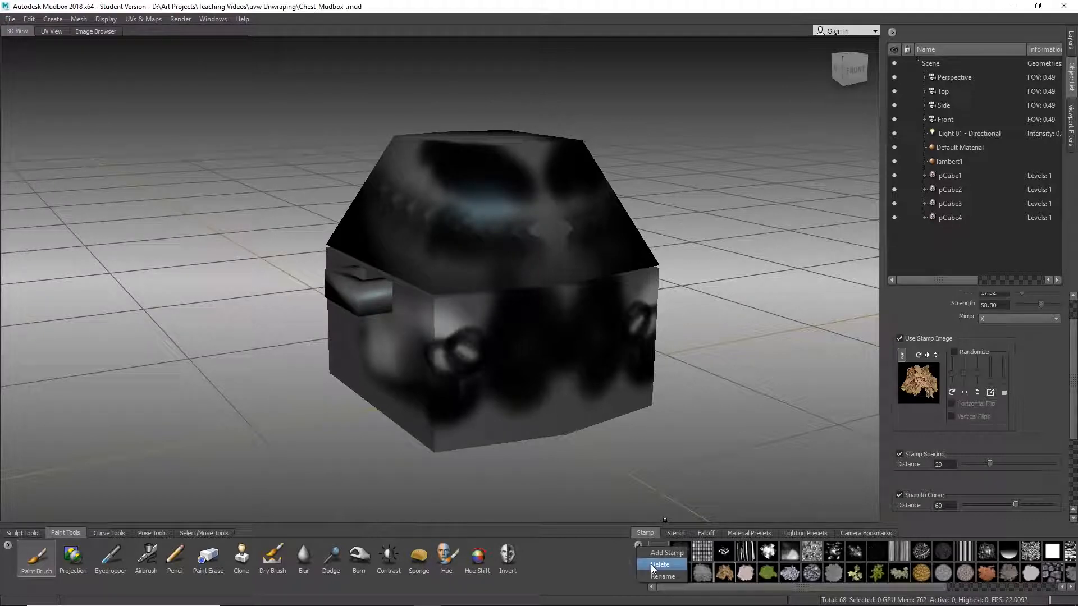
left_click(664, 549)
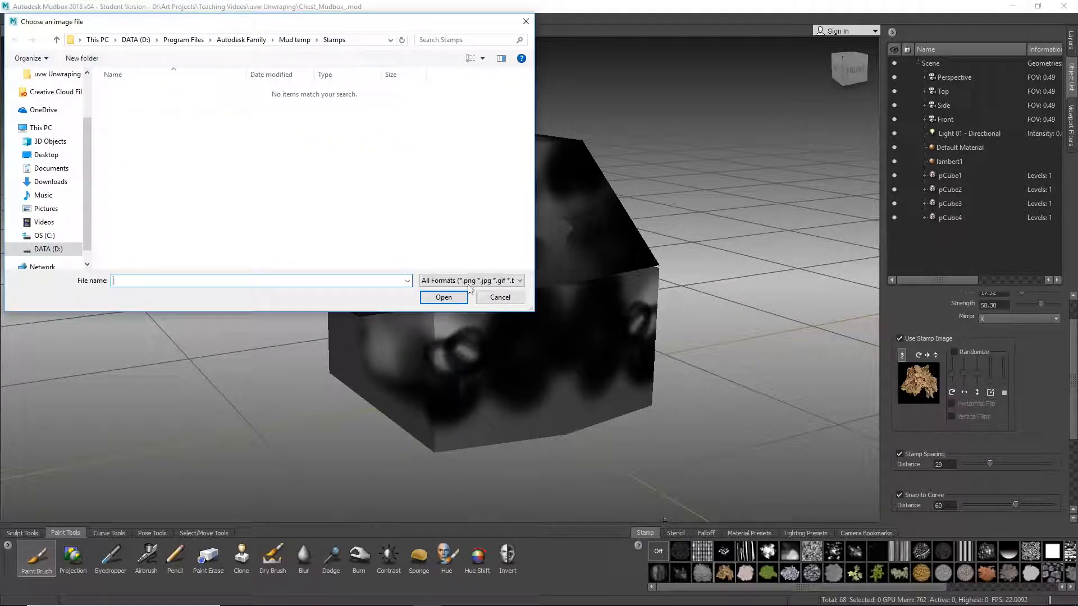
left_click(499, 297)
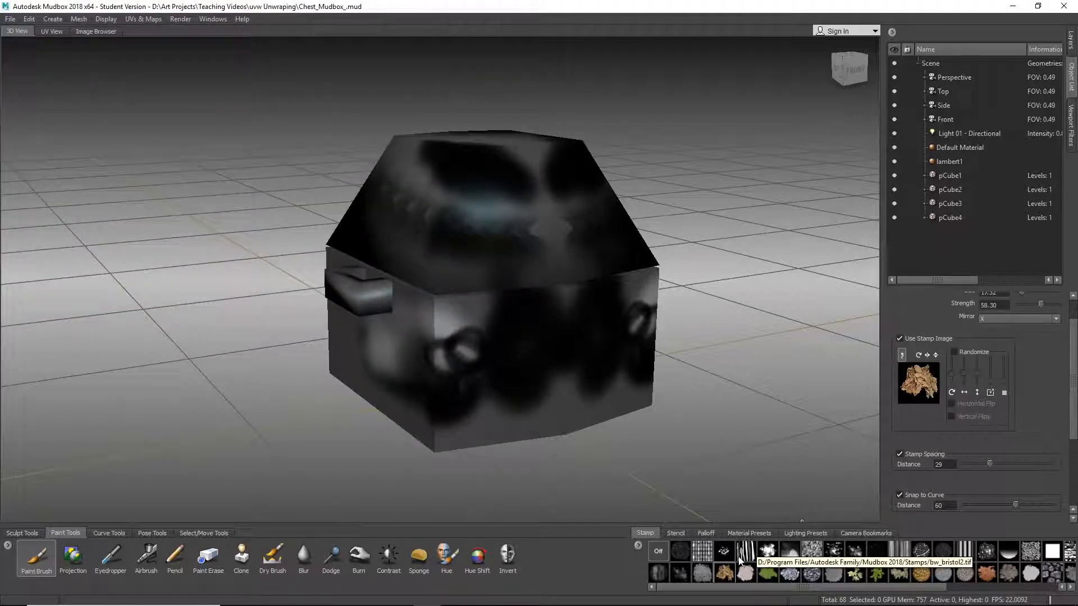
Choose the grey crumpled stamp for the Paint Brush and turn on the white circle stencil.
left_click(702, 568)
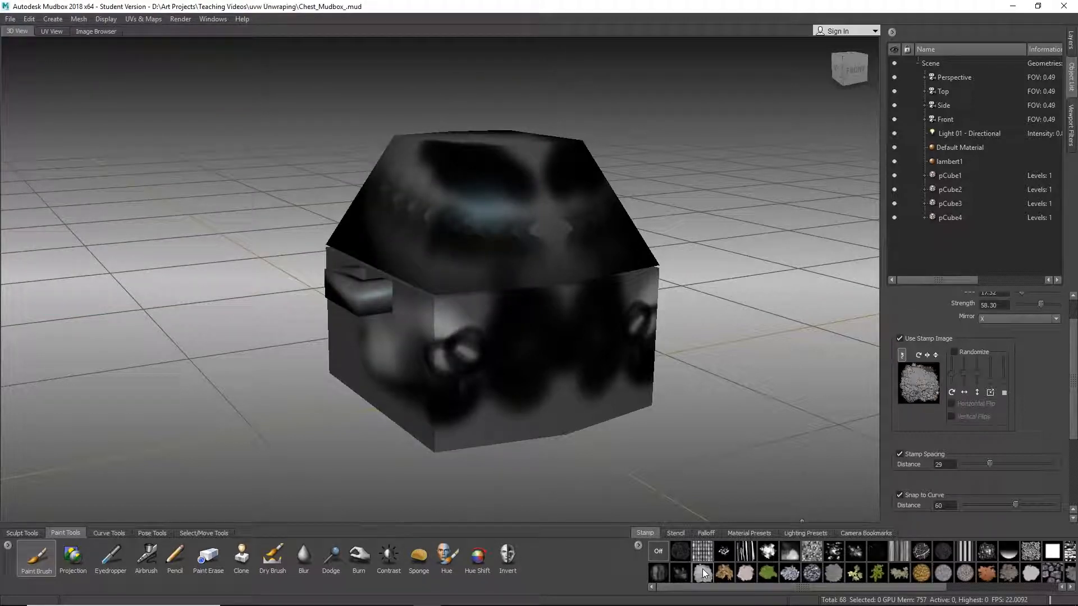
left_click(667, 533)
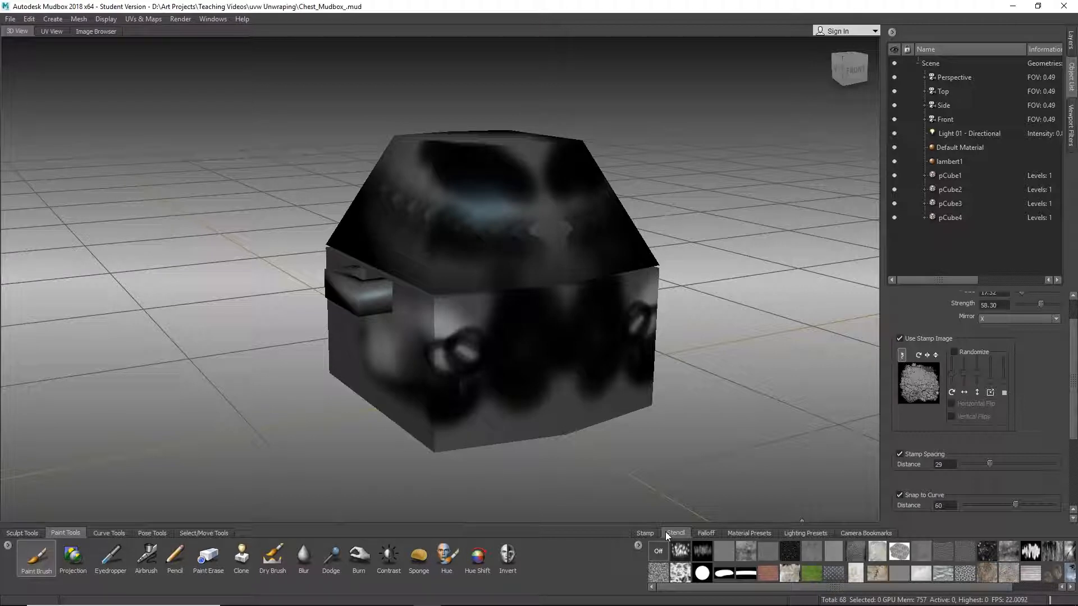
left_click(702, 573)
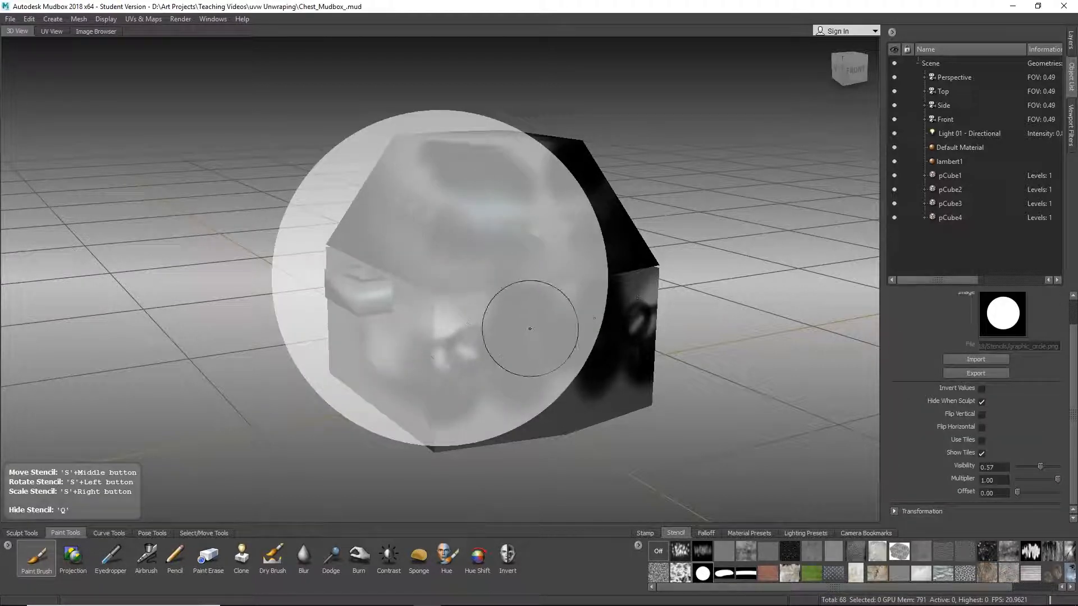
Face the chest's front and move the circle stencil to the middle, overlapping the box and the lid.
scroll(553, 409, "up", 5)
left_click_drag(568, 366, 493, 365, "alt")
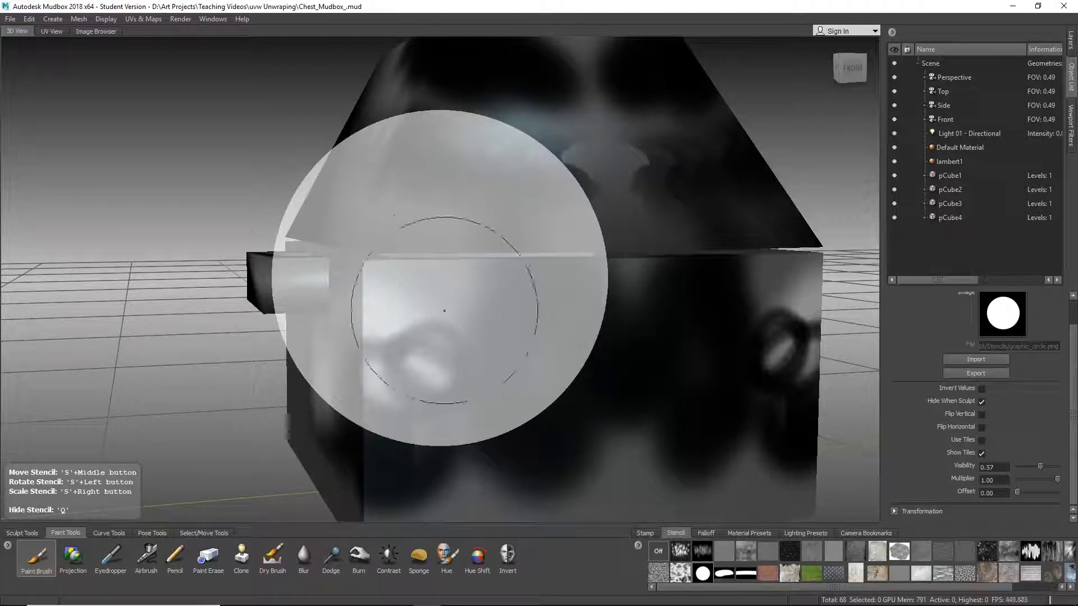
middle_click_drag(443, 258, 522, 310)
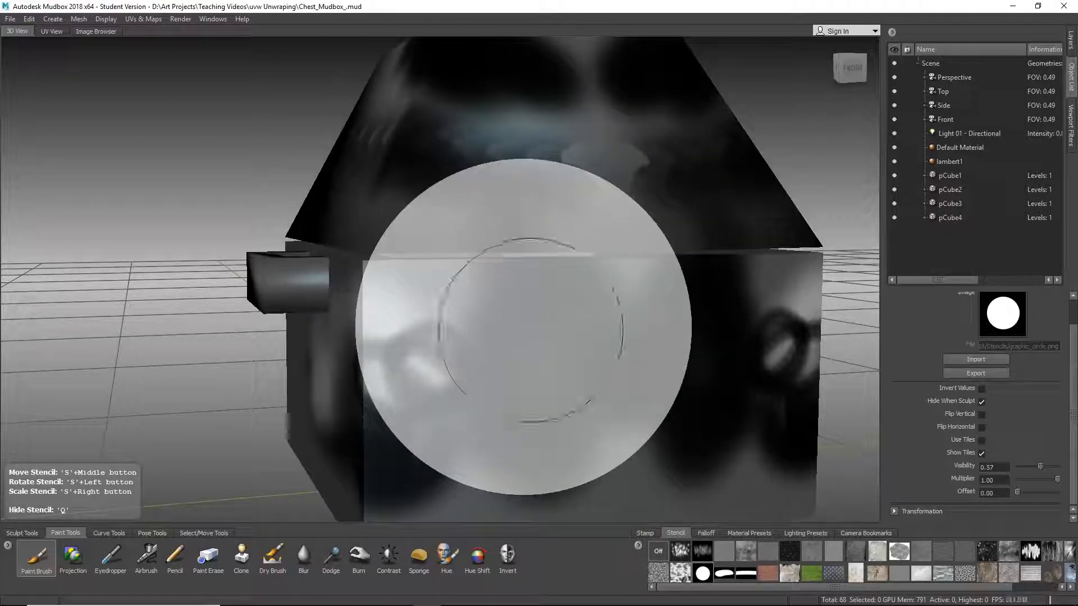
scroll(538, 324, "down", 3)
scroll(538, 324, "up", 6)
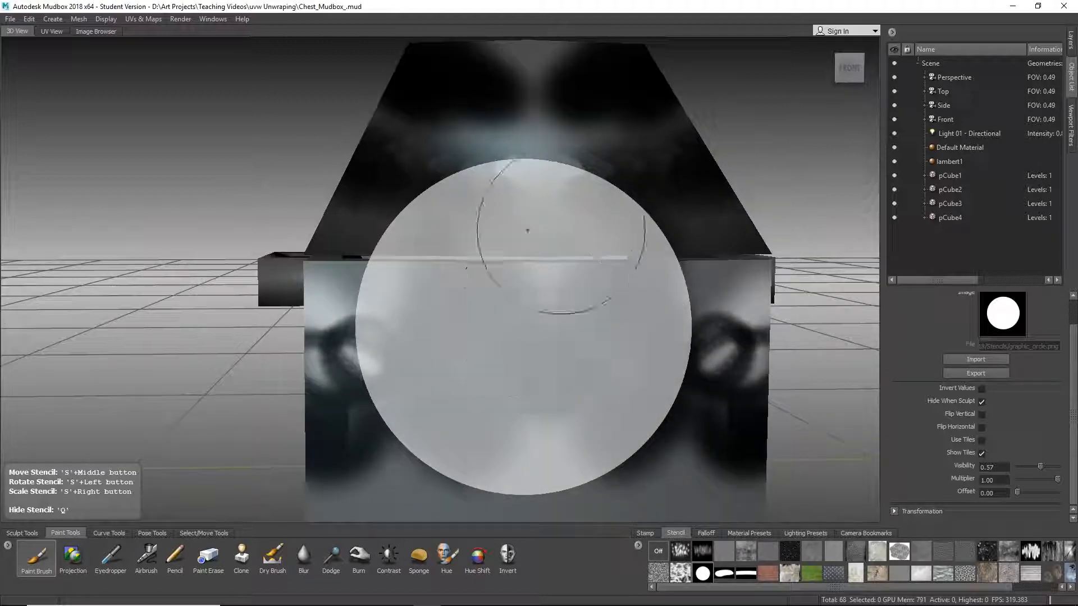
Paint black through the circle stencil across the middle of the chest's front and lower lid.
key("q")
left_click_drag(686, 273, 708, 282)
mouse_move(662, 253)
left_mouse_down()
mouse_move(590, 415)
mouse_move(421, 415)
mouse_move(536, 208)
mouse_move(505, 202)
mouse_move(415, 286)
mouse_move(528, 415)
mouse_move(489, 201)
left_mouse_up()
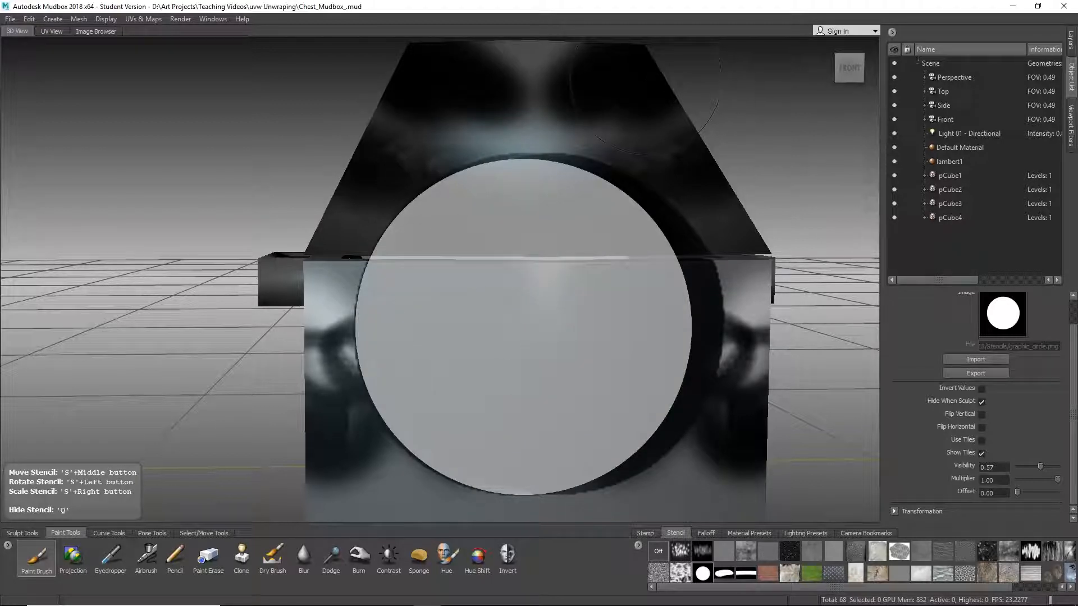
mouse_move(553, 247)
left_mouse_down()
mouse_move(544, 308)
mouse_move(651, 416)
left_mouse_up()
Preview the grey concrete stencil, switch to the red brick stencil, and paint bricks around the sides and bottom of the chest's front.
left_click(746, 550)
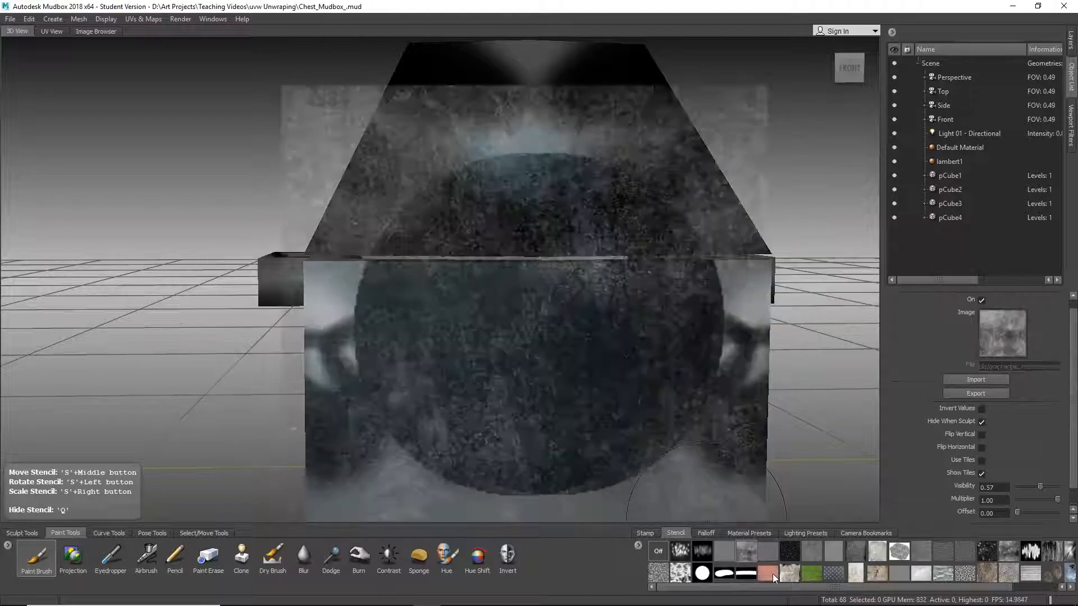
left_click(772, 574)
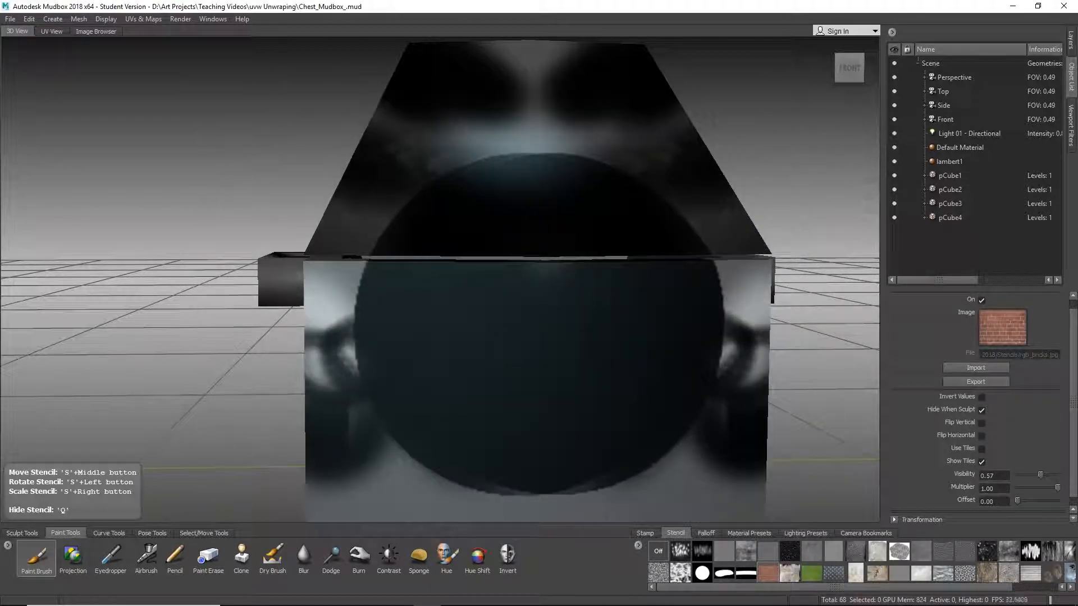
left_click_drag(691, 449, 707, 427)
mouse_move(724, 404)
left_mouse_down()
mouse_move(741, 359)
mouse_move(735, 291)
left_mouse_up()
mouse_move(730, 303)
left_mouse_down()
mouse_move(713, 348)
mouse_move(696, 359)
left_mouse_up()
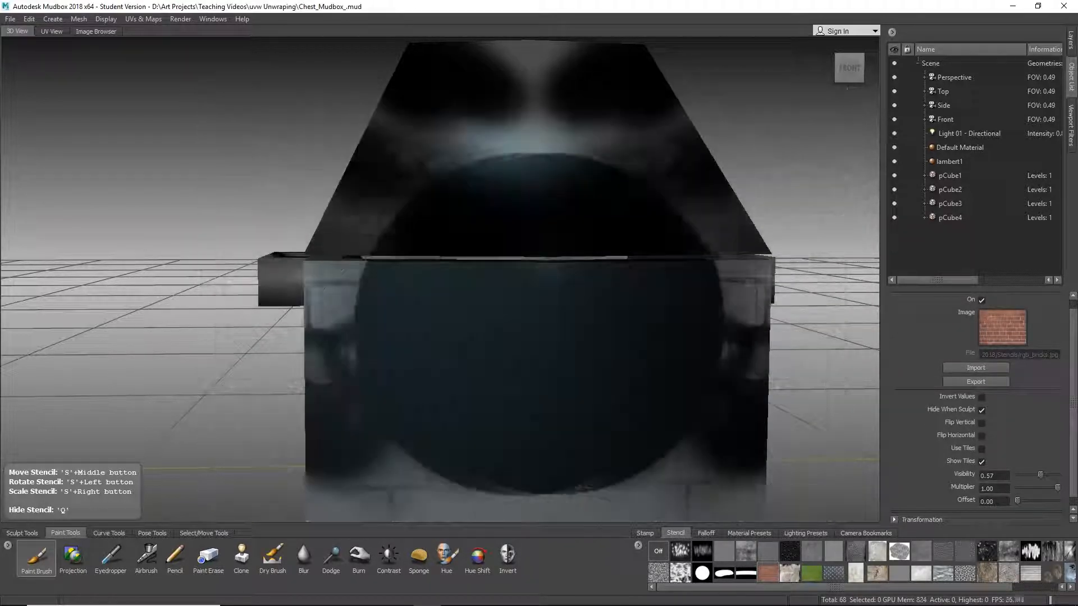
left_click_drag(342, 270, 297, 292)
left_click_drag(365, 484, 638, 496)
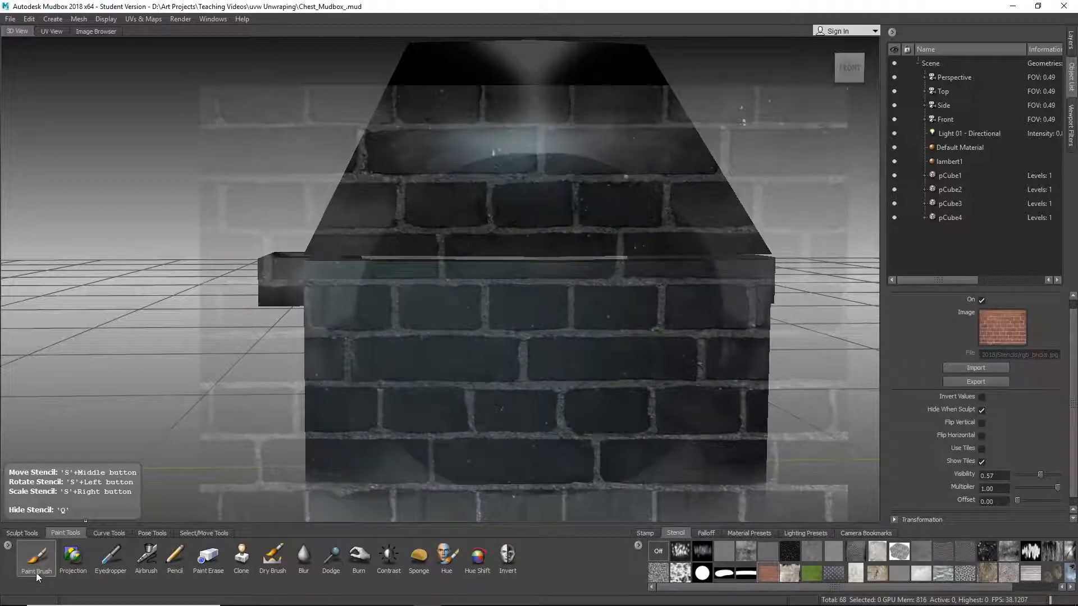
Reselect the Paint Brush, add more brick strokes along the side of the chest's front, turn the stencil off and return to the stamps.
left_click(36, 560)
left_click_drag(475, 385, 478, 384)
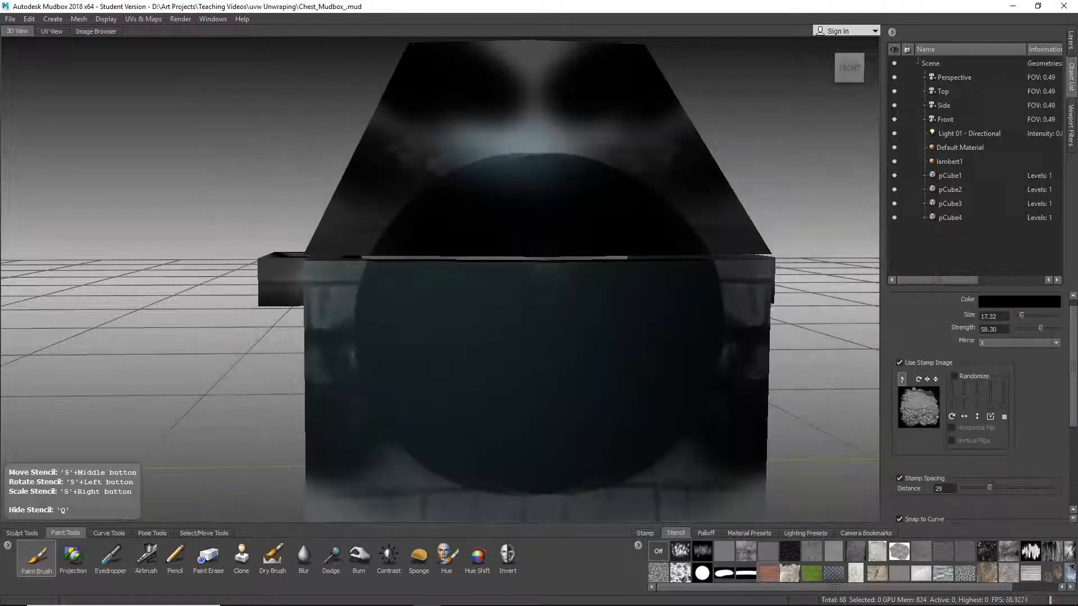
left_click_drag(728, 334, 743, 291)
left_click(654, 552)
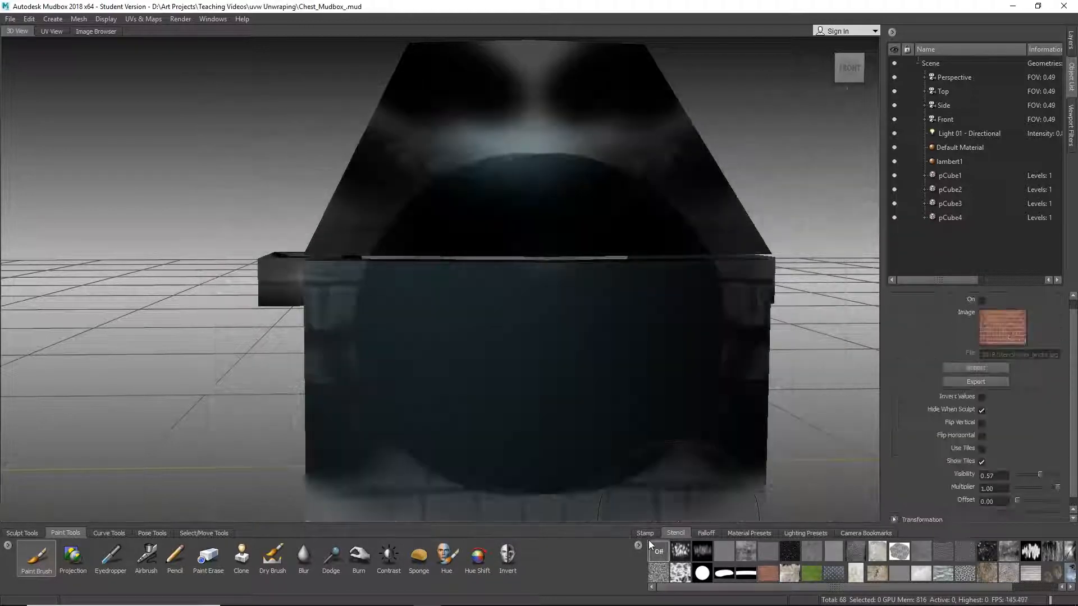
left_click(644, 535)
scroll(931, 364, "down", 1)
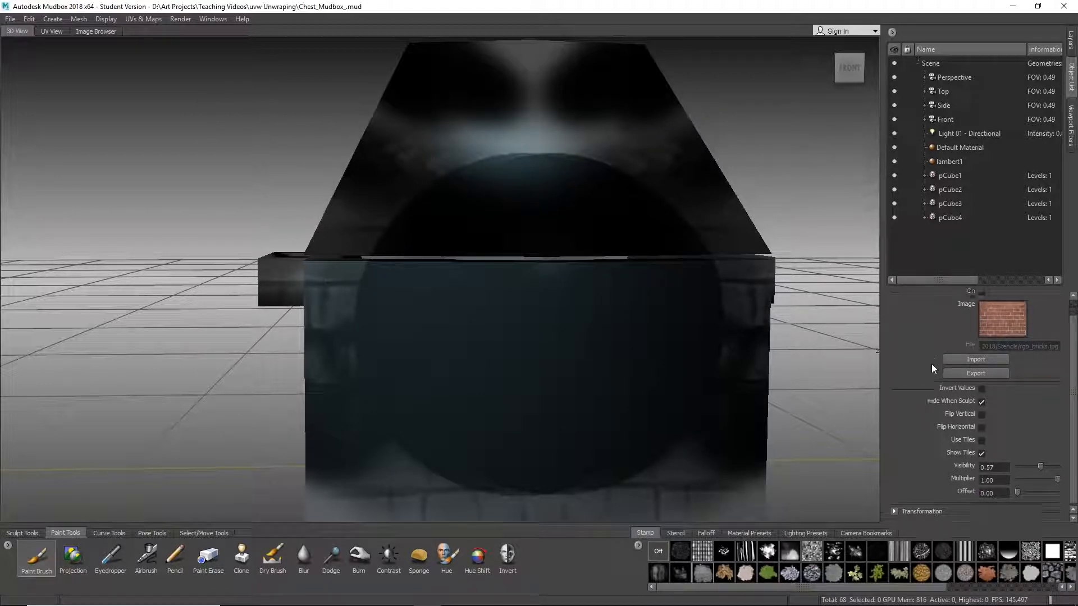
scroll(936, 448, "up", 1)
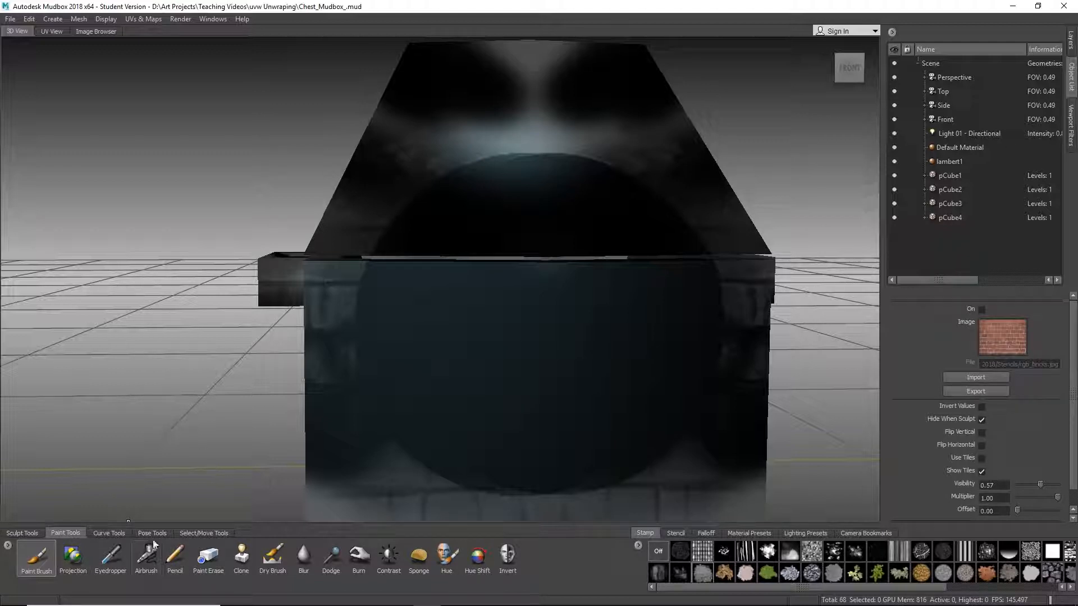
Look through the curve, pose and select/move tool sets and frame the whole chest.
left_click(107, 534)
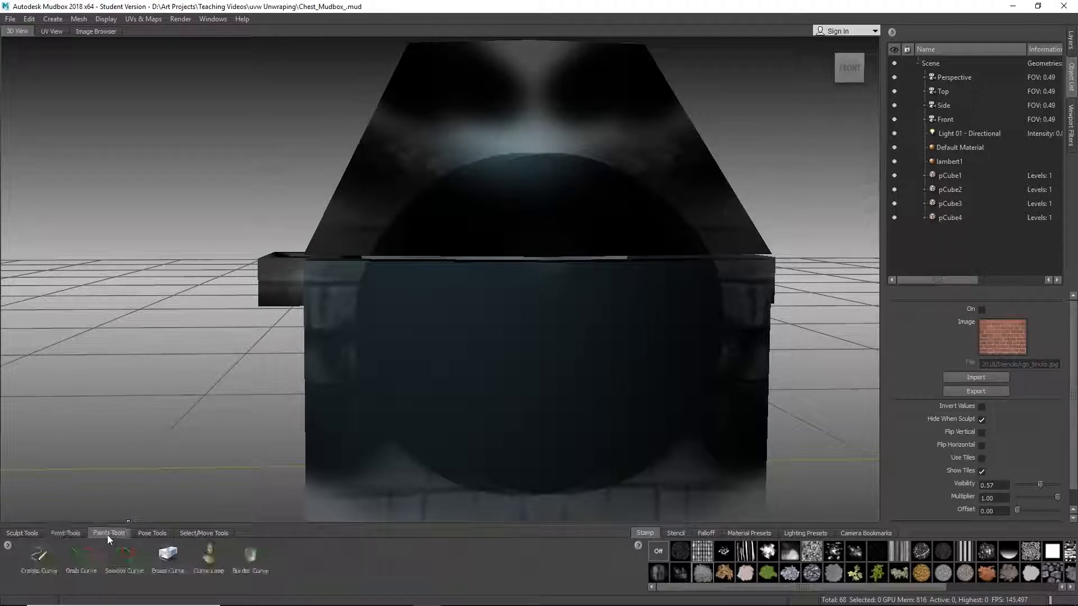
left_click(147, 533)
left_click(192, 531)
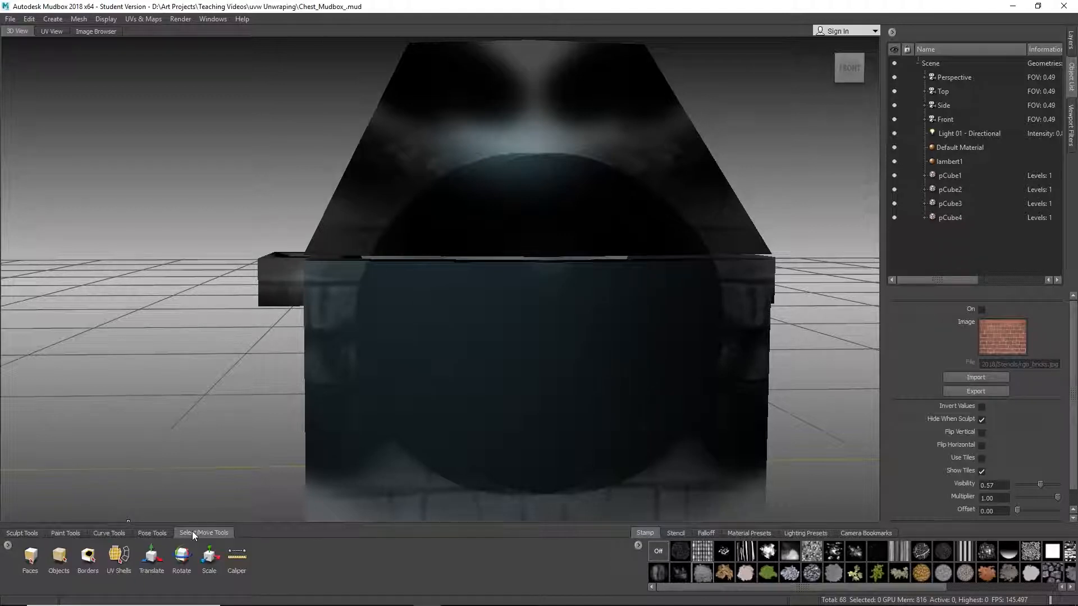
key("f")
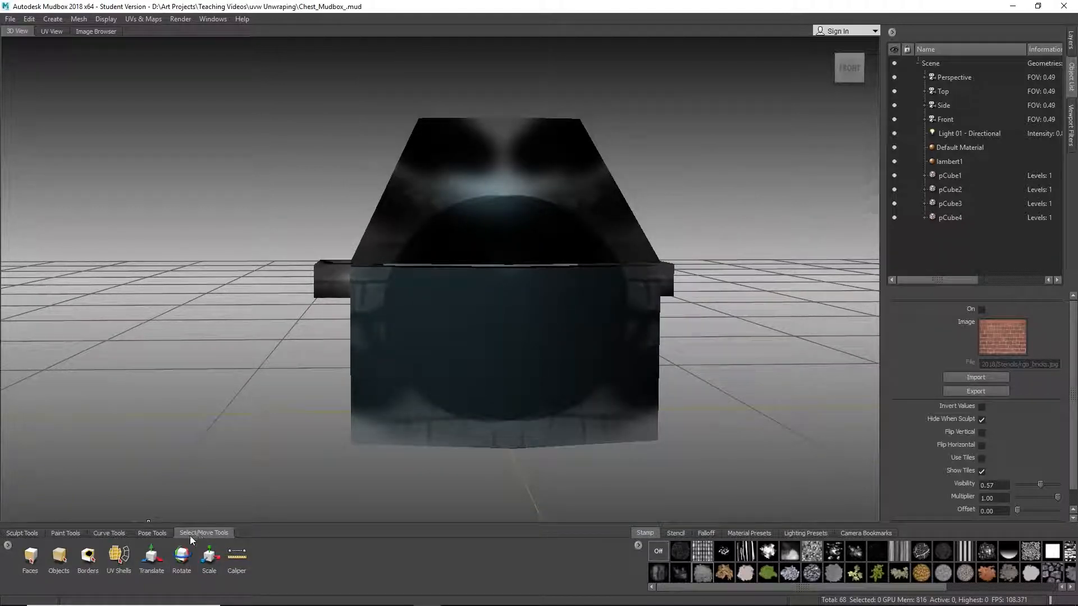
Try shifting the chest along X with Translate, undo the move, and switch to Scale and the sculpt tools.
left_click(159, 567)
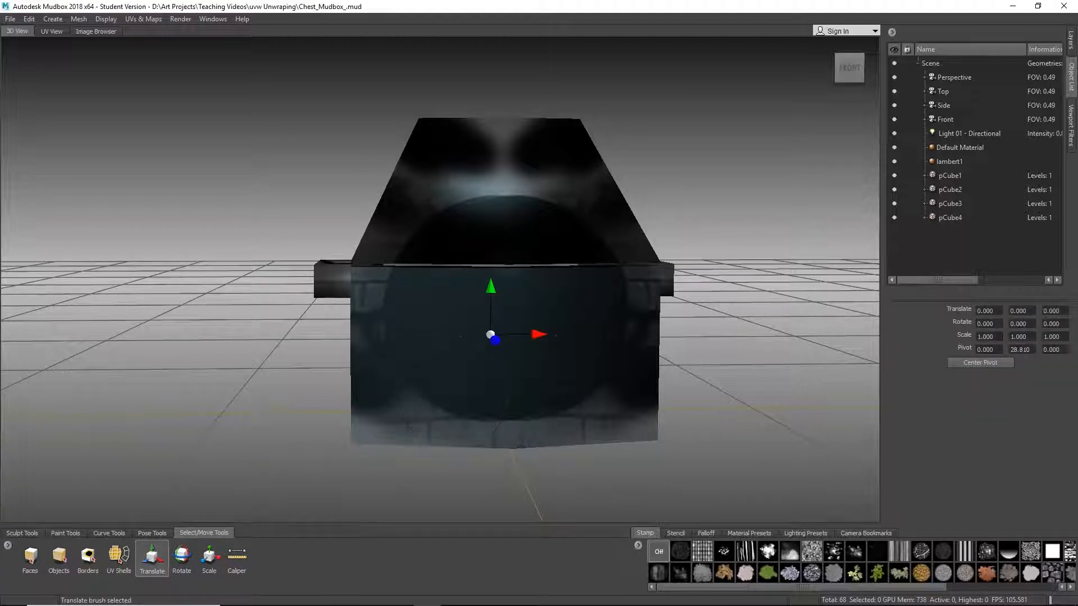
left_click_drag(537, 335, 617, 335)
key("ctrl+z")
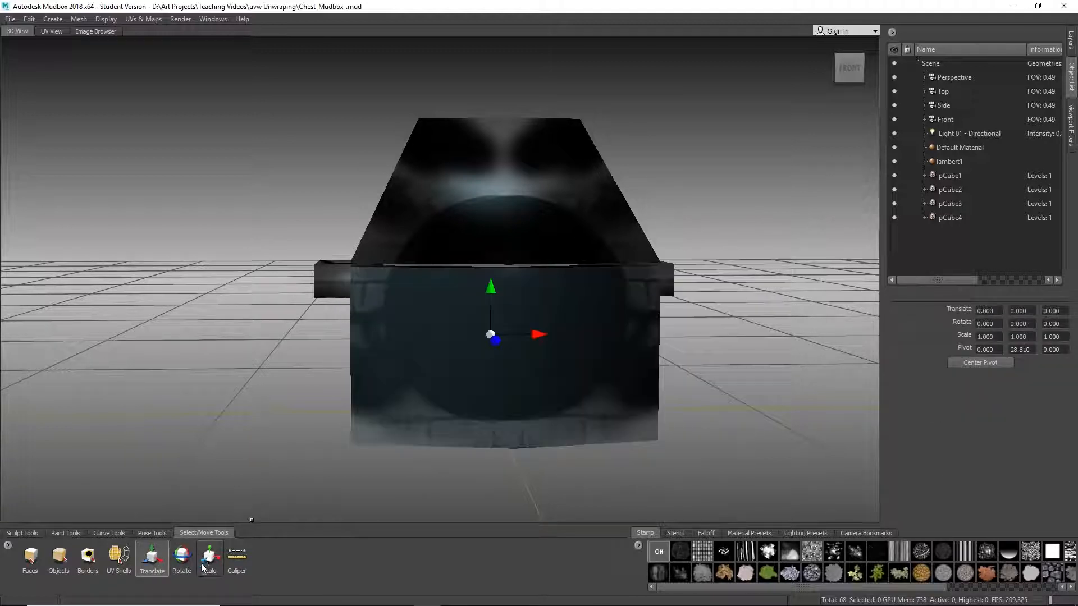
left_click(209, 557)
left_click(31, 534)
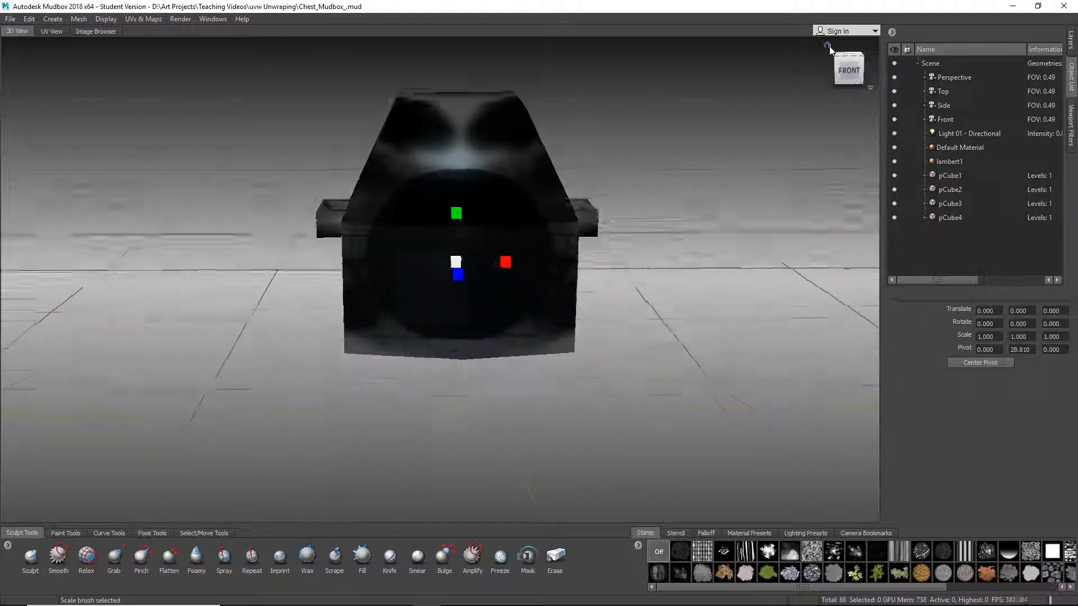
Reactivate the Paint Brush, rotate the view with the view cube, and return to the home view of the chest.
left_click(842, 67)
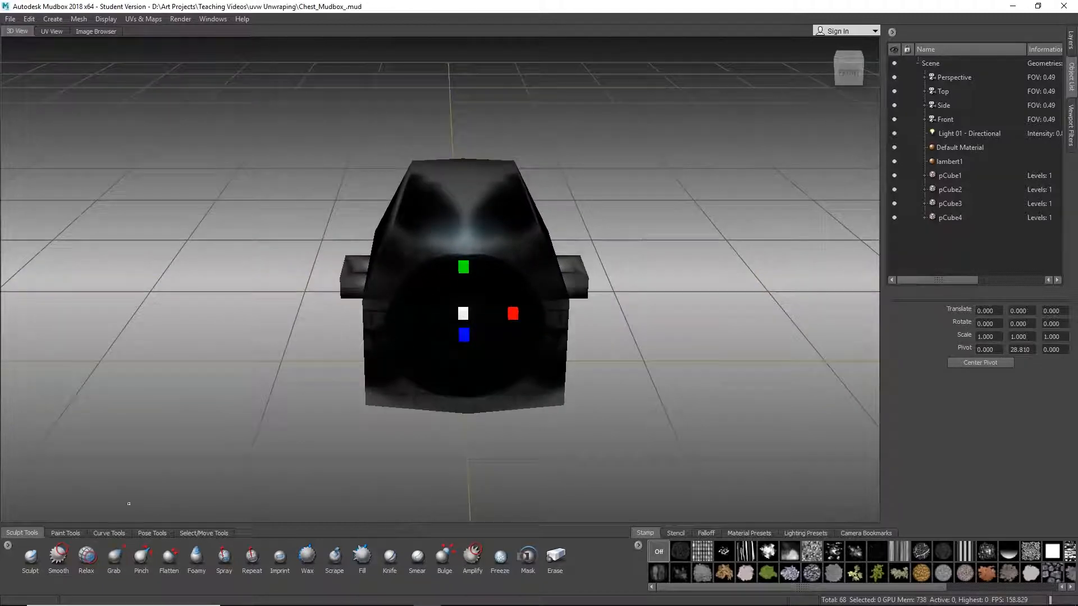
left_click(65, 533)
left_click(37, 556)
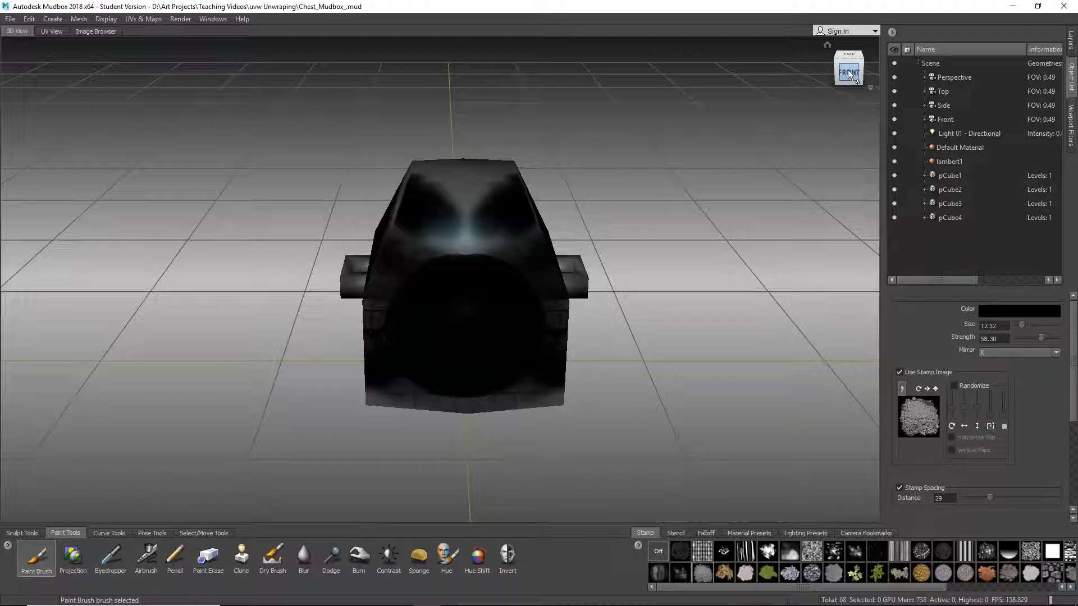
left_click_drag(848, 73, 806, 91)
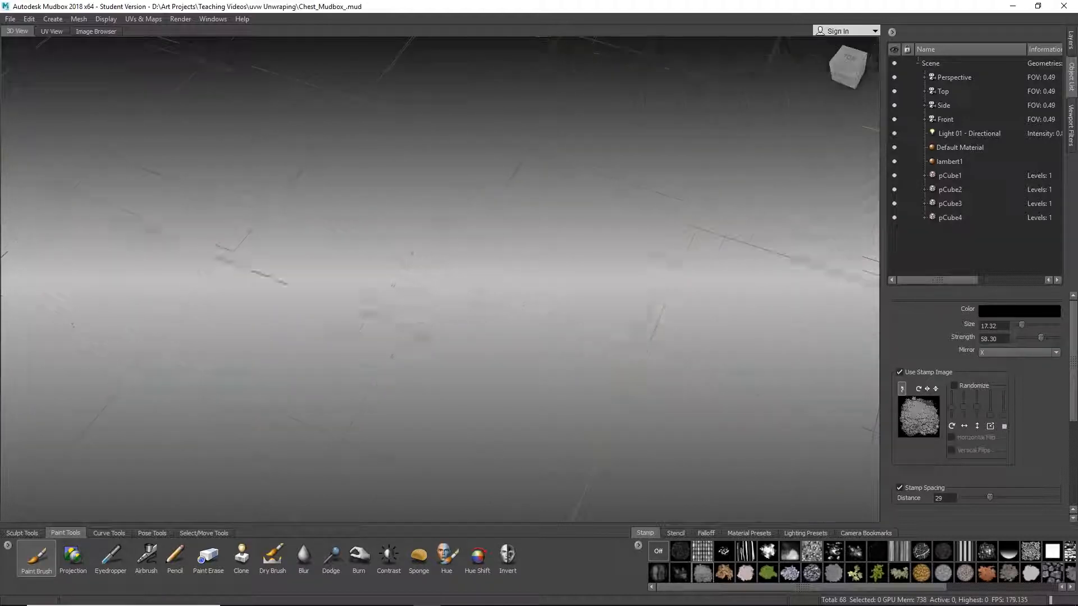
left_click(831, 47)
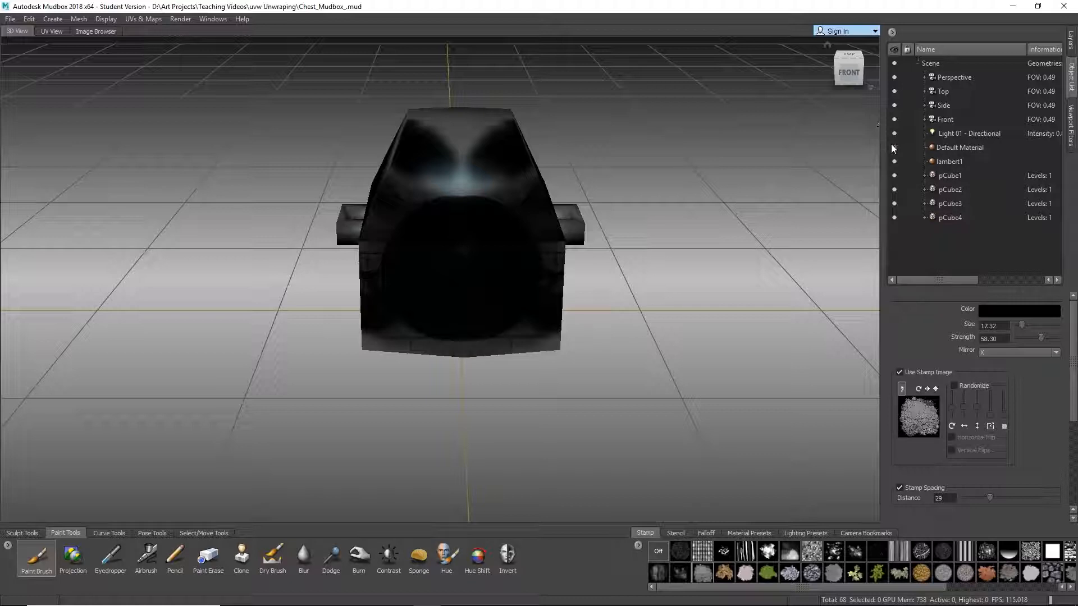
Select pCube1 through pCube4 in turn to identify which part of the chest each mesh represents.
left_click(957, 176)
left_click(948, 190)
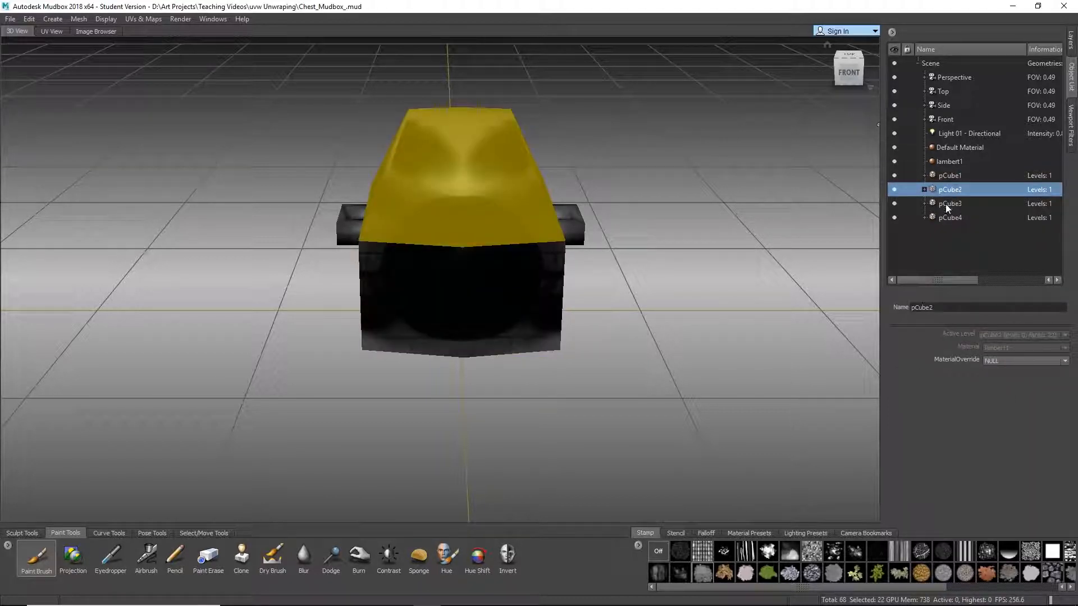
left_click(945, 176)
left_click(940, 191)
left_click(944, 204)
left_click(945, 218)
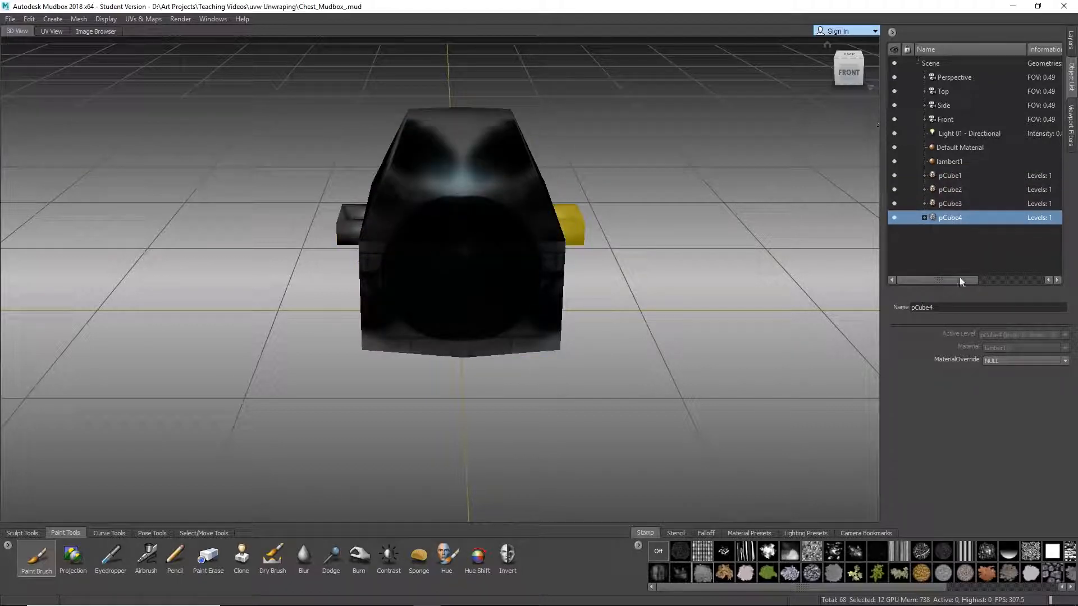
left_click(941, 204)
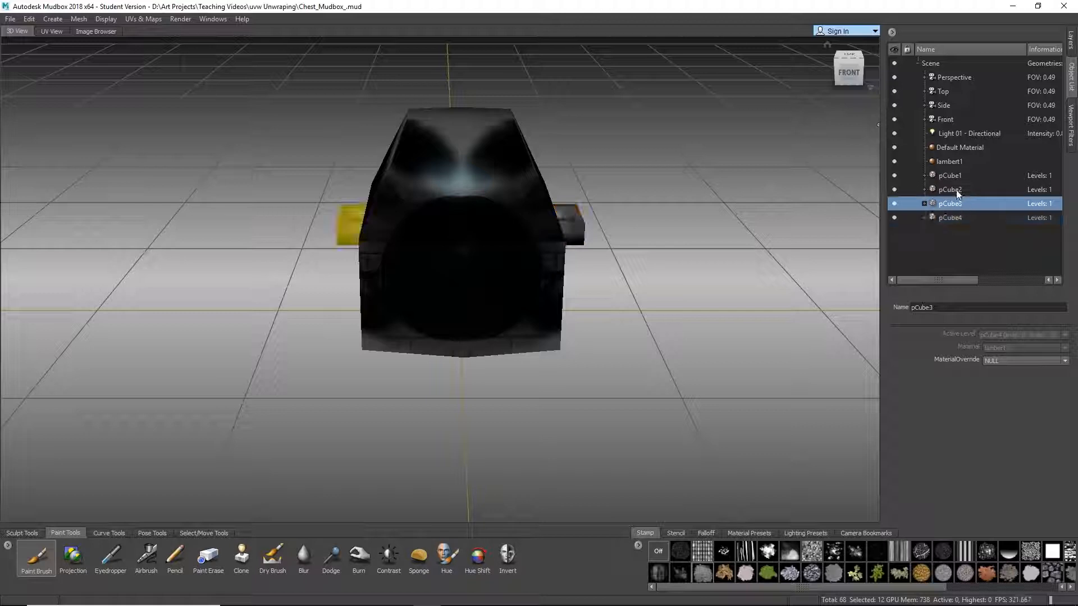
left_click(944, 190)
left_click(945, 175)
left_click(945, 190)
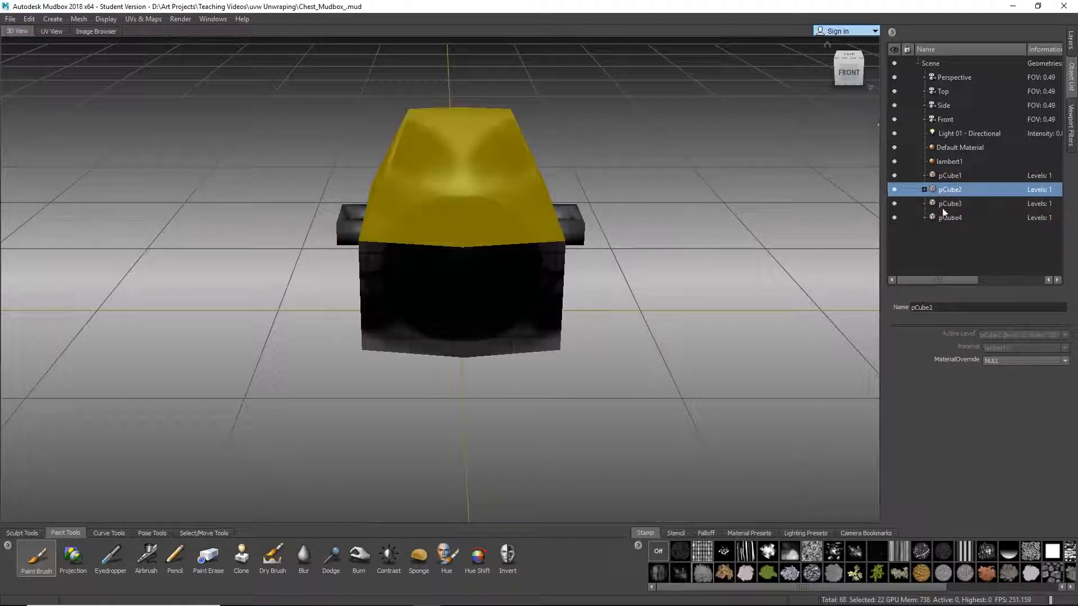
left_click(948, 206)
left_click(944, 218)
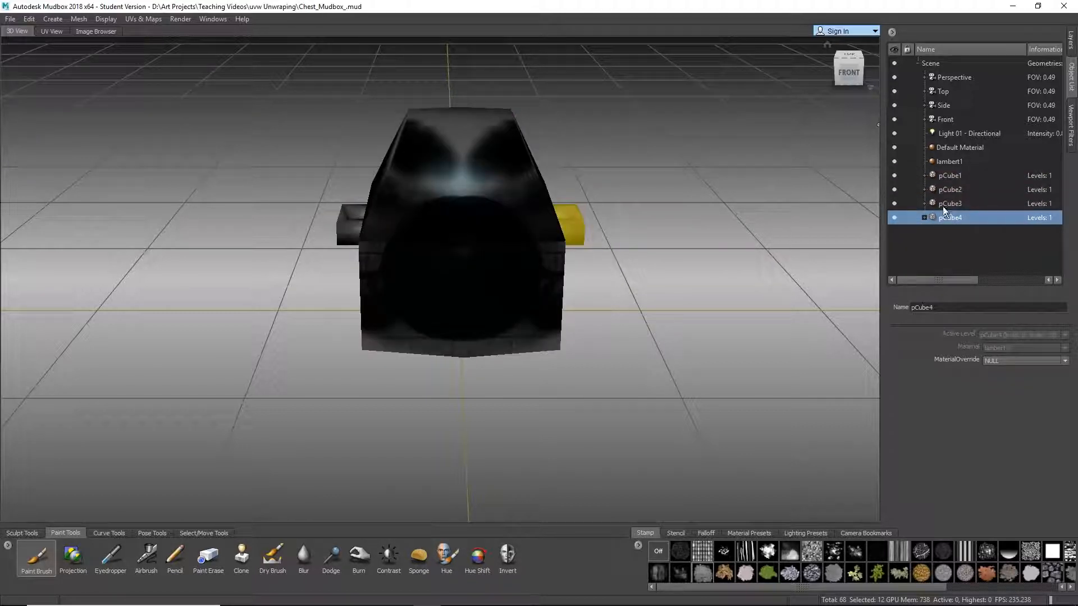
Select the meshes one at a time, from pCube3 back to pCube1 and down again to pCube4, to match each to a chest part.
left_click(944, 204)
left_click(946, 189)
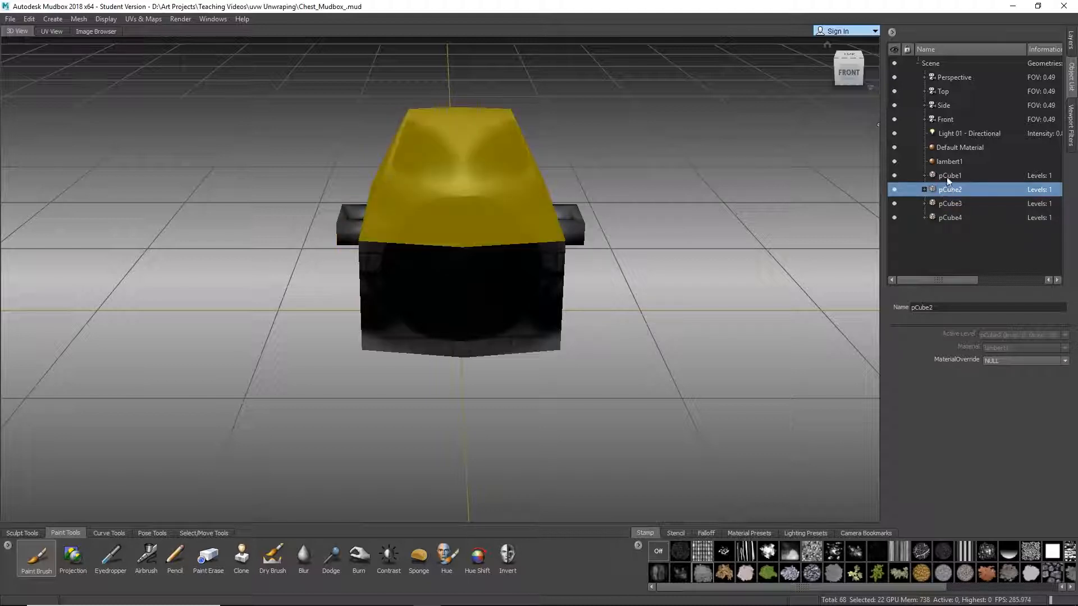
left_click(949, 177)
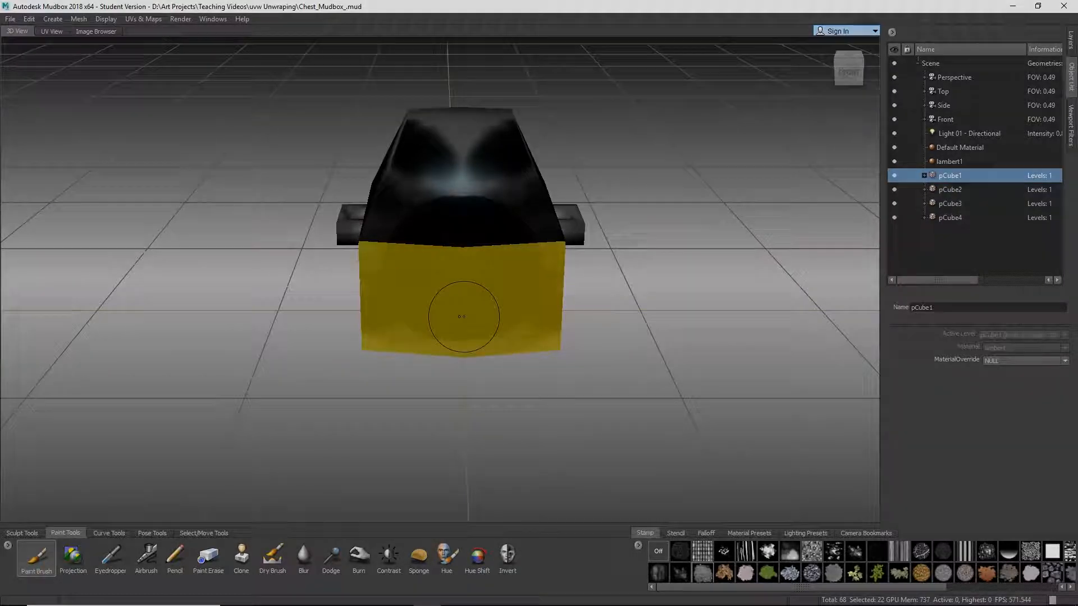
left_click_drag(462, 315, 553, 317, "alt")
middle_click_drag(552, 317, 558, 365, "alt")
right_click_drag(558, 364, 595, 359, "alt")
left_click(960, 191)
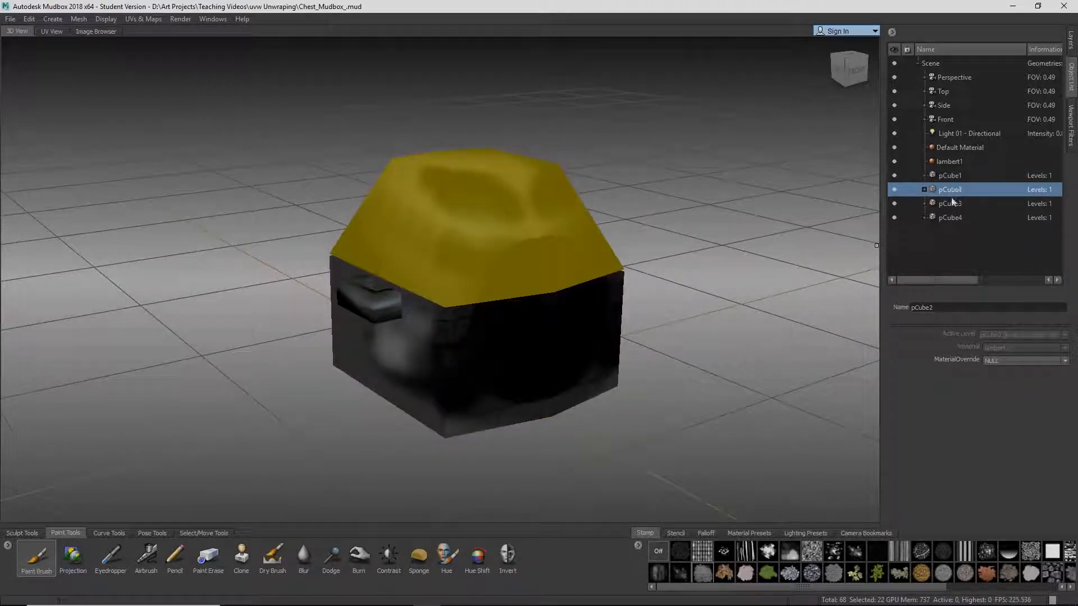
left_click(945, 204)
left_click(948, 218)
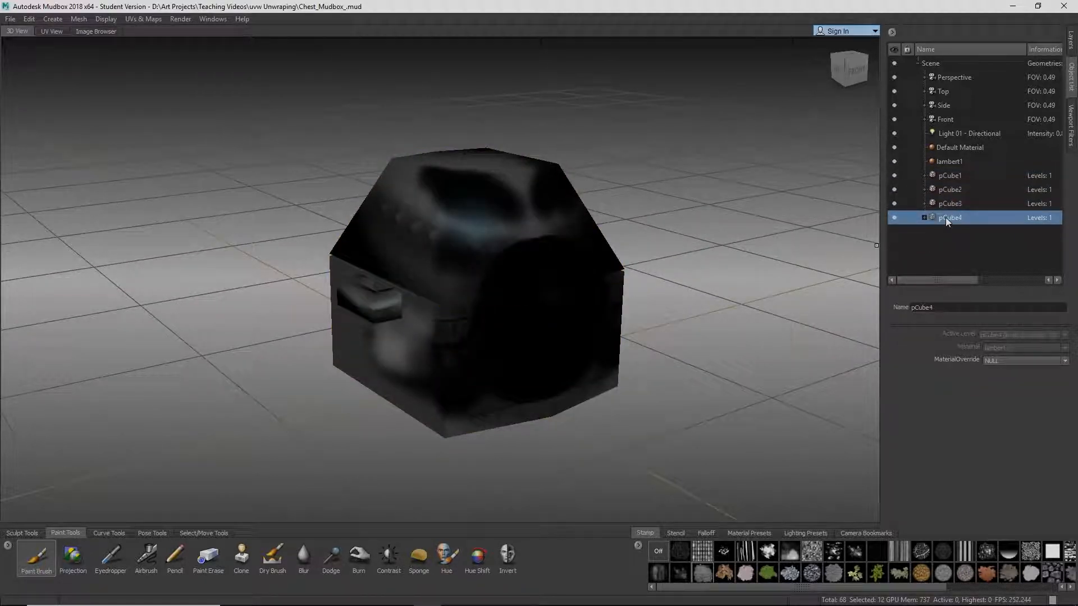
Toggle the visibility of pCube4, pCube3 and pCube2, inspect the inside of the chest with the lid hidden, and show the lid again.
left_click(894, 219)
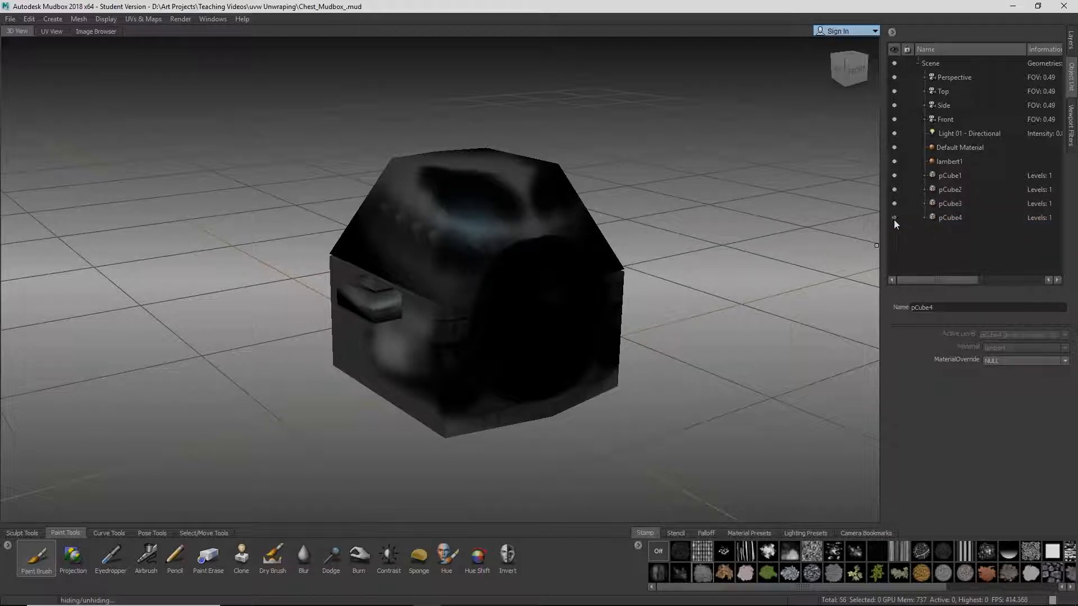
left_click(894, 203)
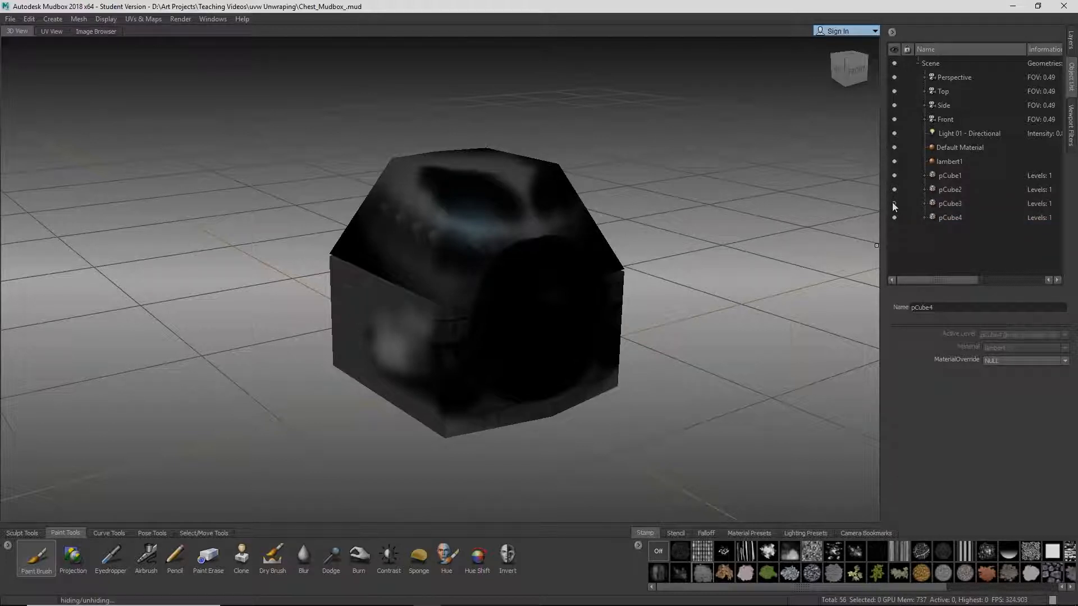
left_click(894, 190)
left_click(894, 190)
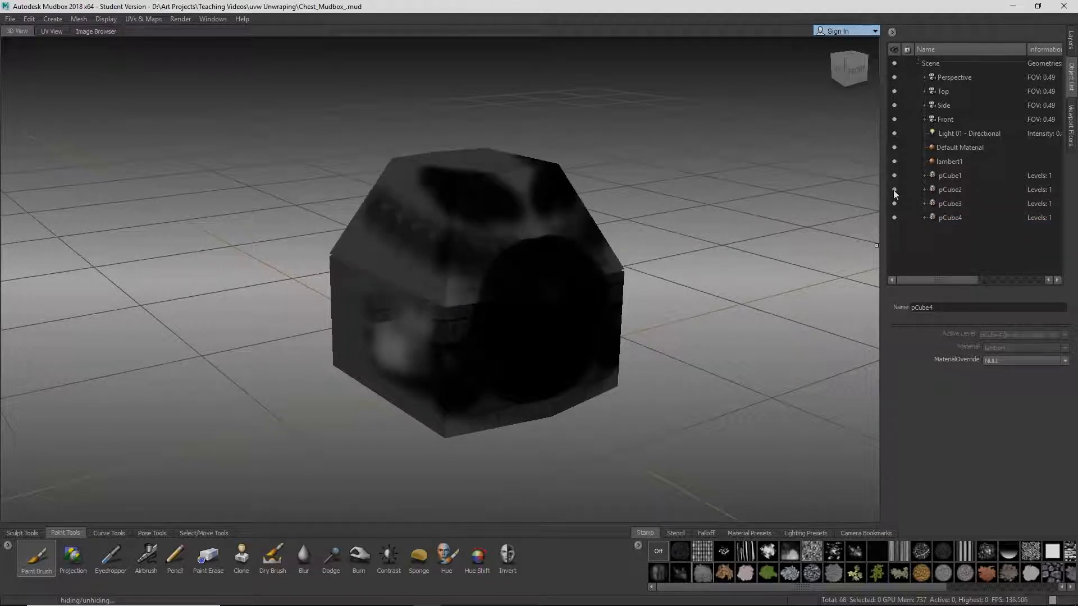
left_click(894, 190)
left_click(894, 189)
left_click(894, 190)
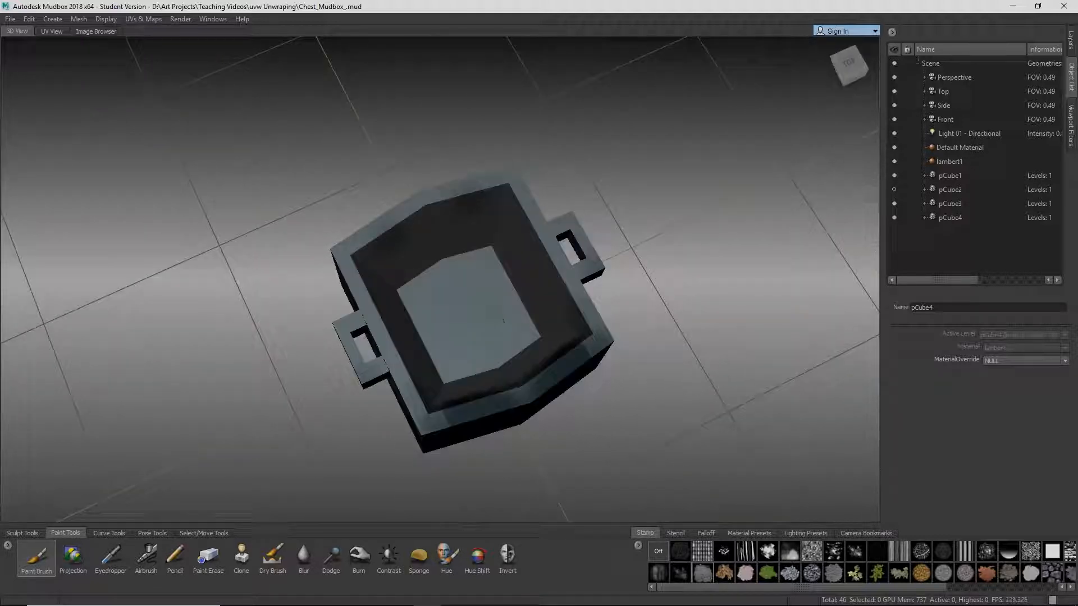
left_click_drag(472, 337, 426, 253)
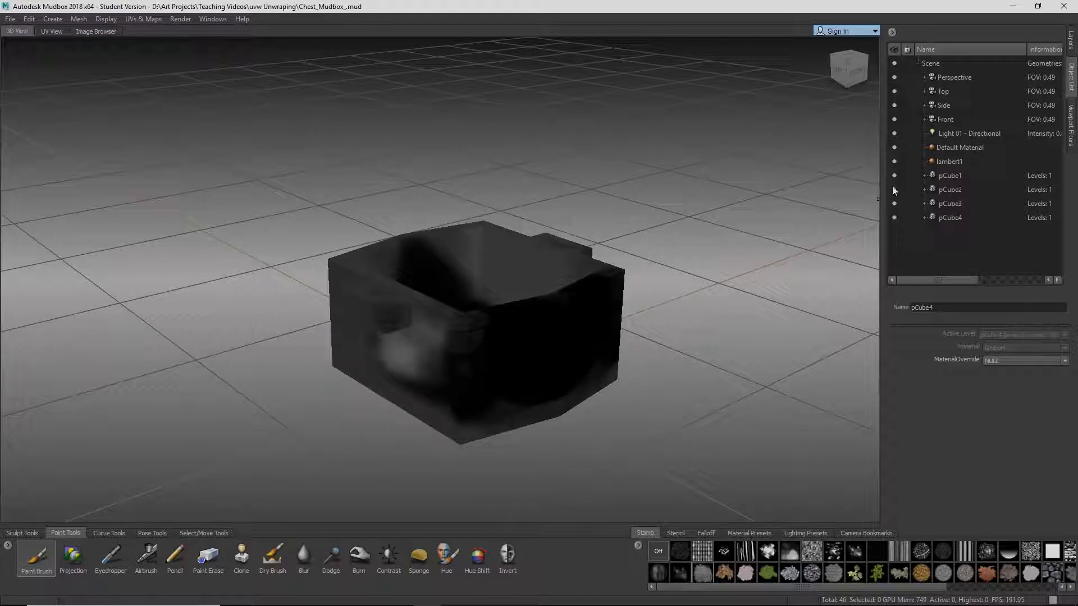
left_click(894, 189)
Select the lid and the base directly on the model and deselect both again.
right_click(457, 234)
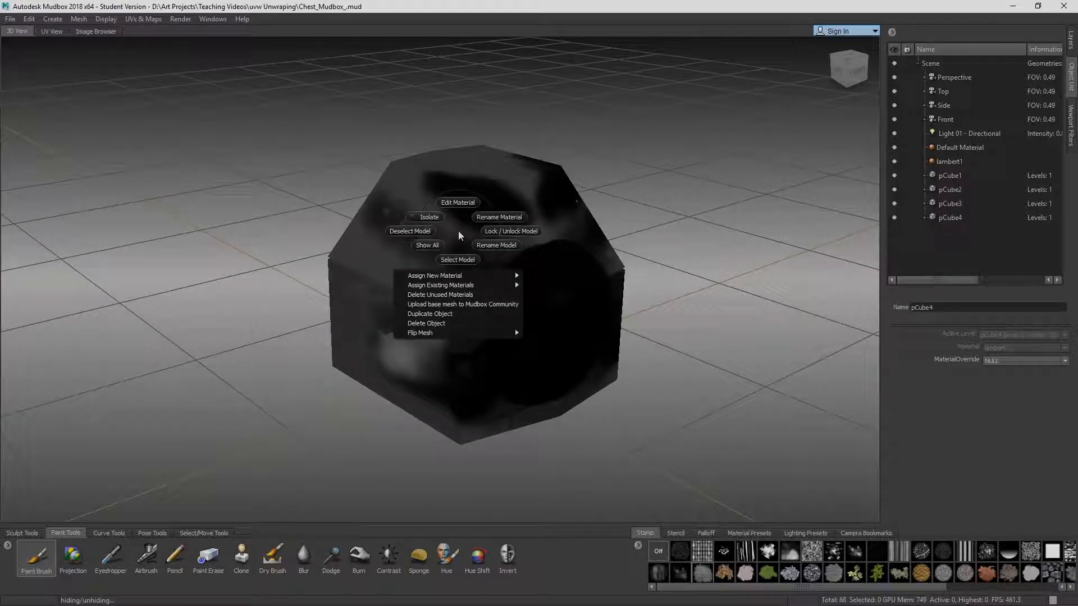
left_click(466, 259)
right_click(463, 345)
left_click(463, 376)
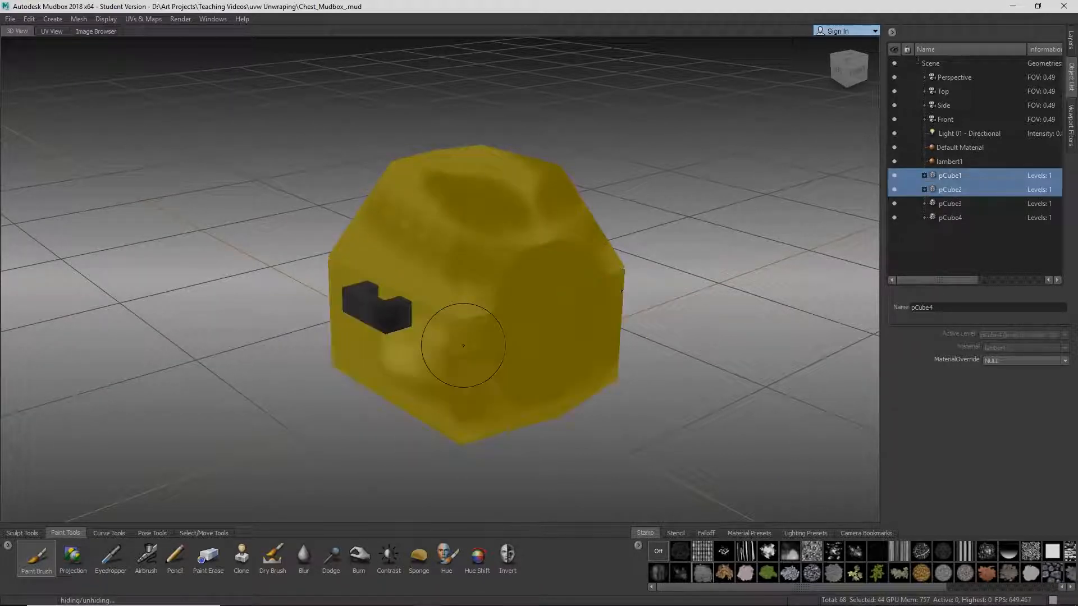
right_click(471, 254)
left_click(434, 250)
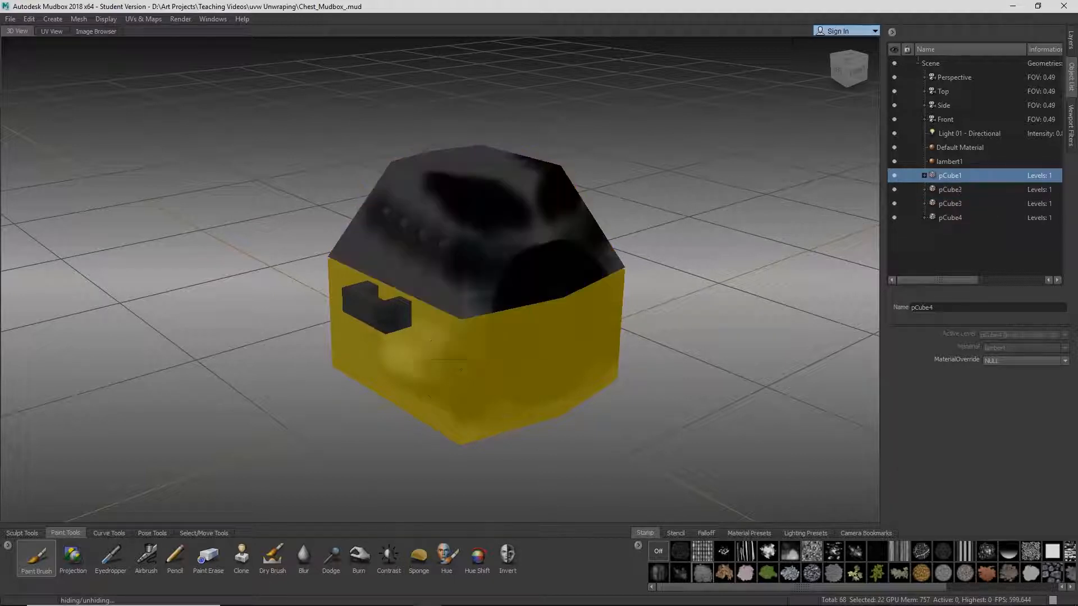
right_click(456, 349)
left_click(425, 351)
Isolate the lid, turn the isolation off, and show all chest parts.
right_click(466, 241)
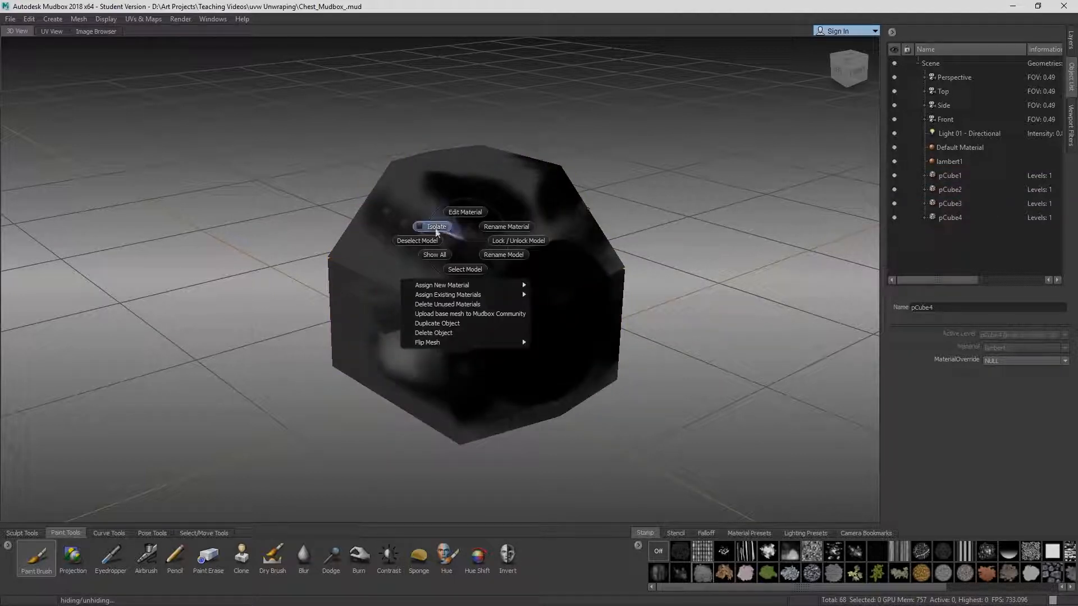
left_click(433, 227)
right_click(470, 225)
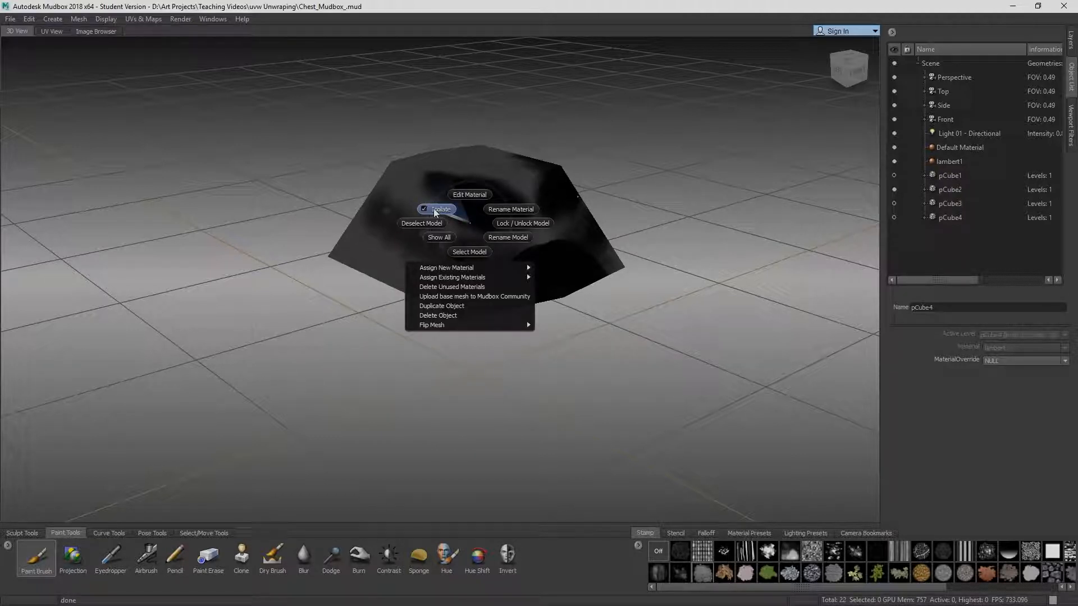
left_click(437, 209)
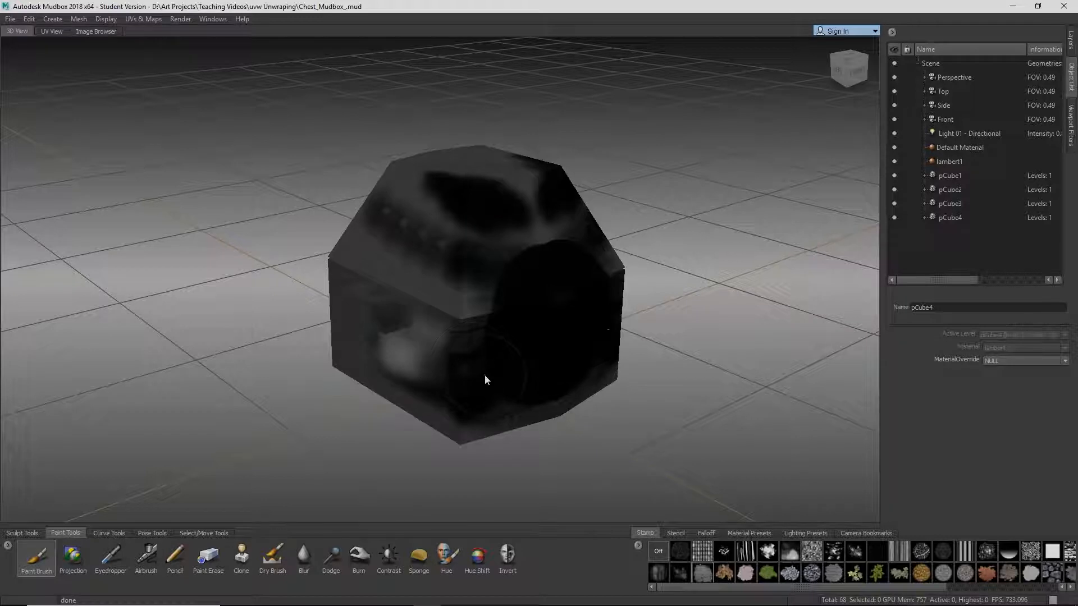
right_click_drag(486, 380, 447, 395)
left_click(446, 391)
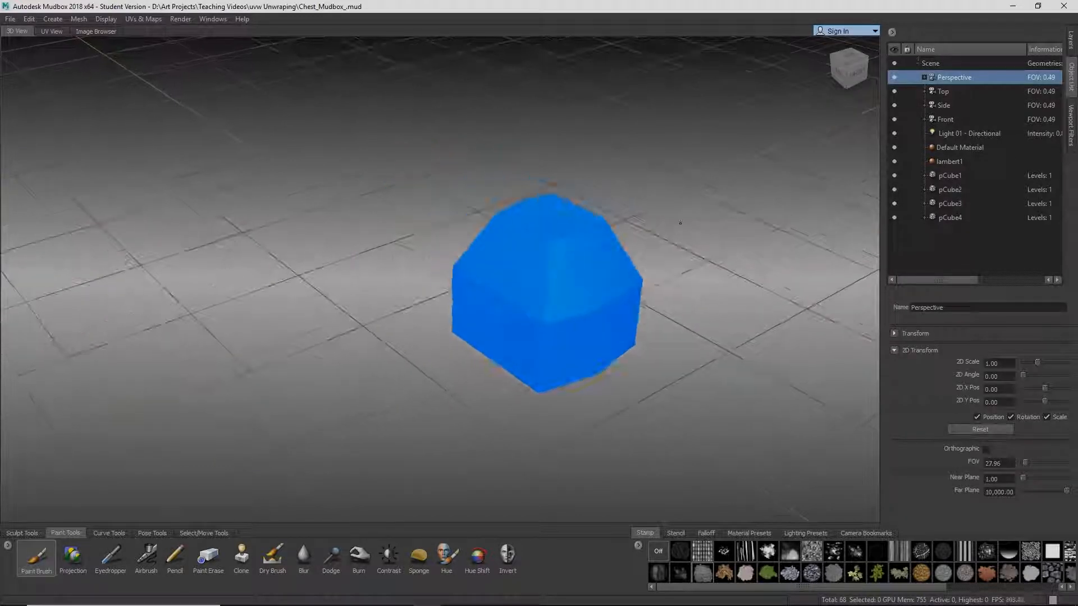
Look through the viewport filters, object list and layers of the chest scene.
middle_click_drag(705, 240, 652, 209, "alt")
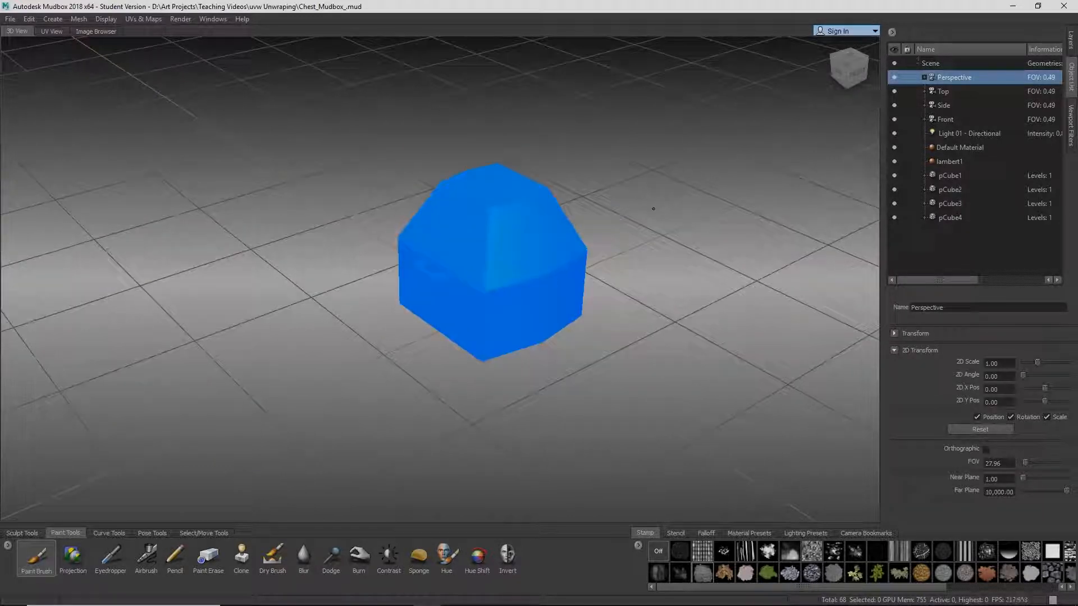
left_click(1071, 124)
left_click(1072, 78)
left_click(1072, 41)
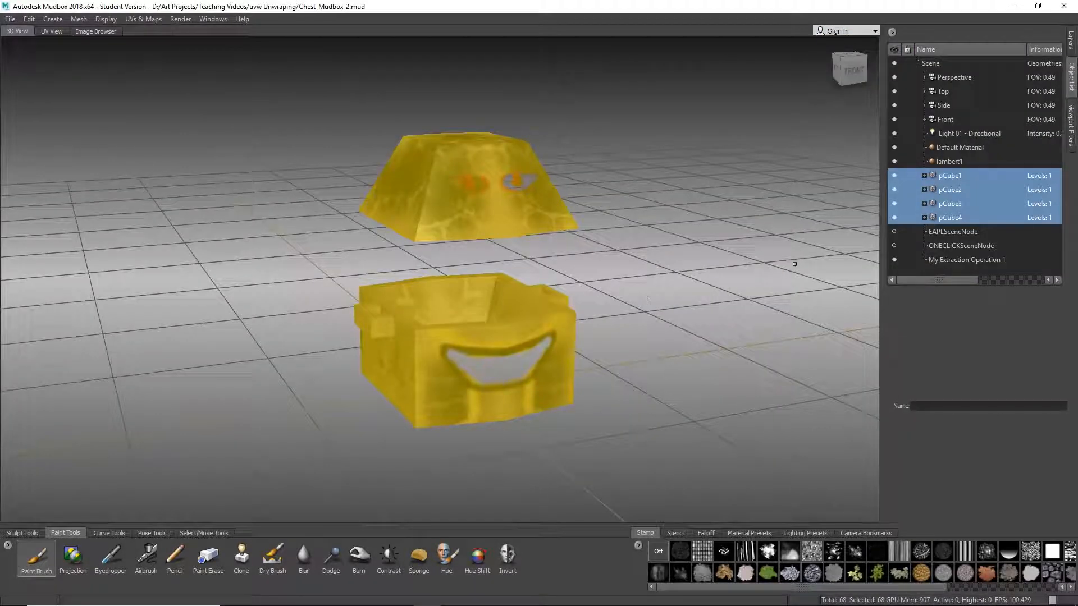
Select pCube1 through pCube4 of the painted chest and flatten them to UV space.
left_click(962, 218)
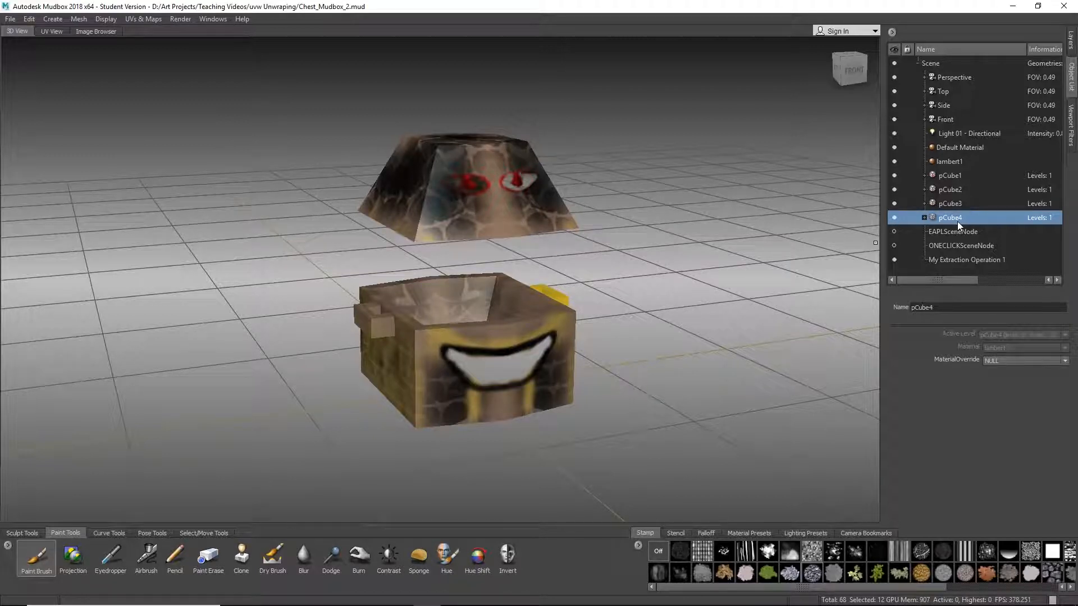
left_click_drag(570, 211, 623, 287, "alt")
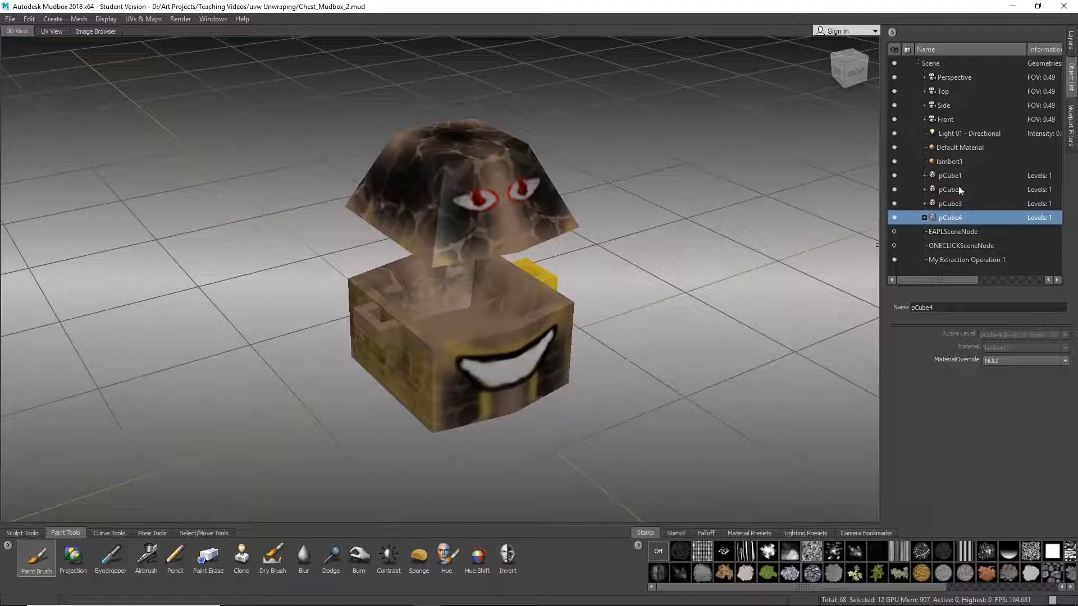
left_click(954, 218)
left_click(956, 179, "shift")
key("f")
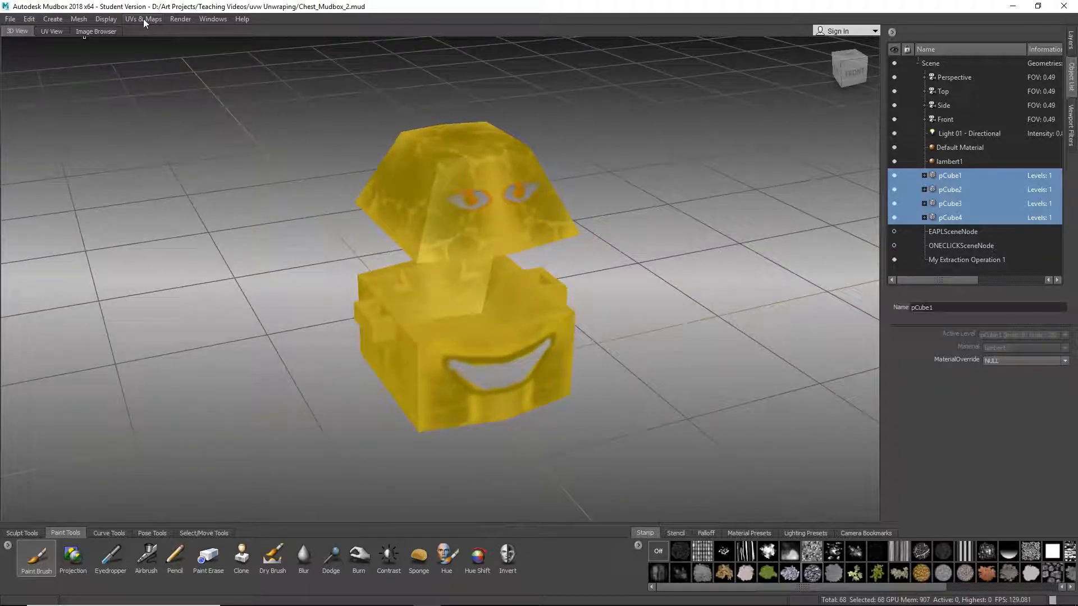
left_click(143, 18)
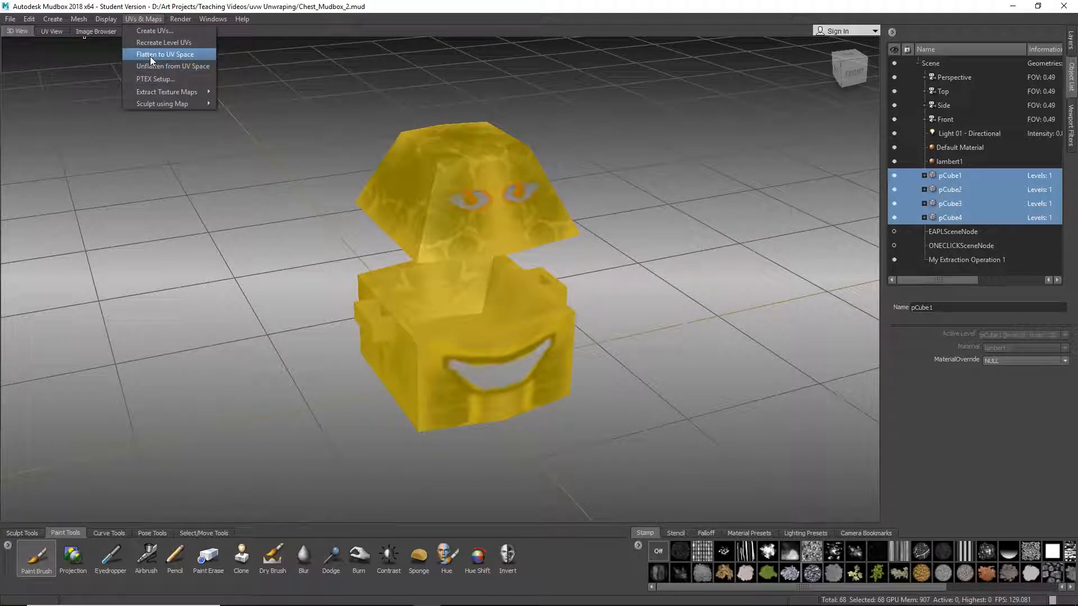
left_click(150, 56)
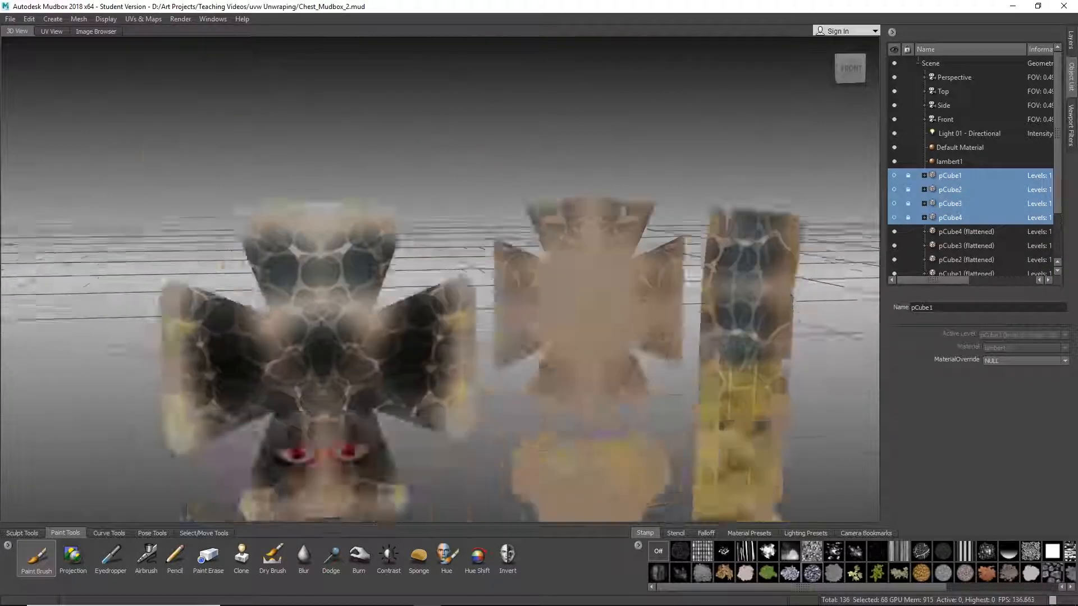
Examine the flattened UV pieces of the painted chest from several angles.
middle_click_drag(477, 438, 487, 138, "alt")
left_click_drag(487, 138, 507, 183, "alt")
middle_click_drag(507, 182, 509, 254, "alt")
scroll(508, 256, "down", 3)
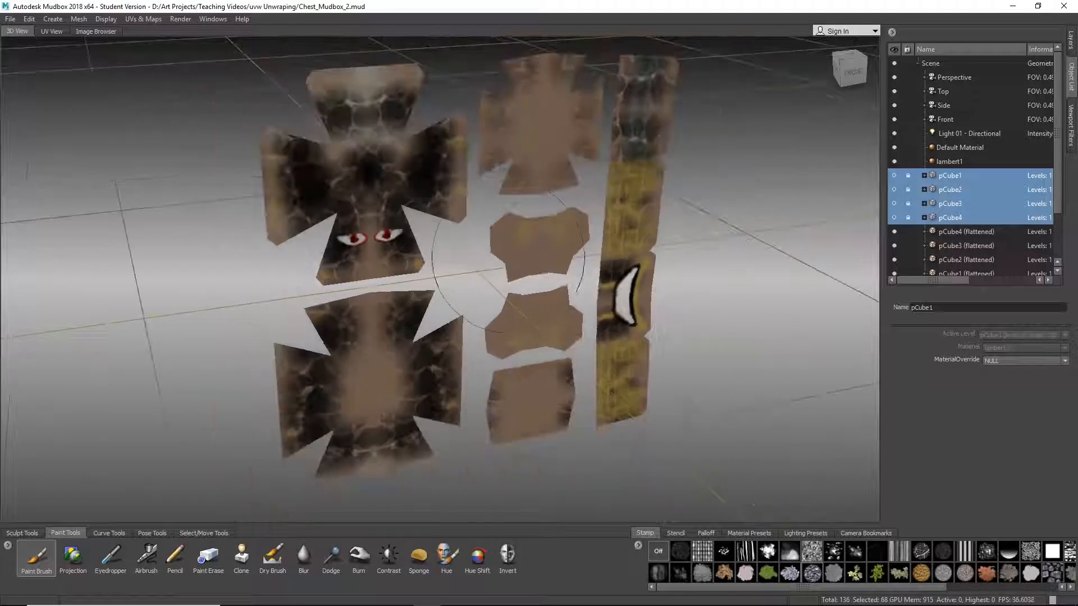
middle_click_drag(612, 392, 628, 445, "alt")
middle_click_drag(527, 358, 530, 301, "alt")
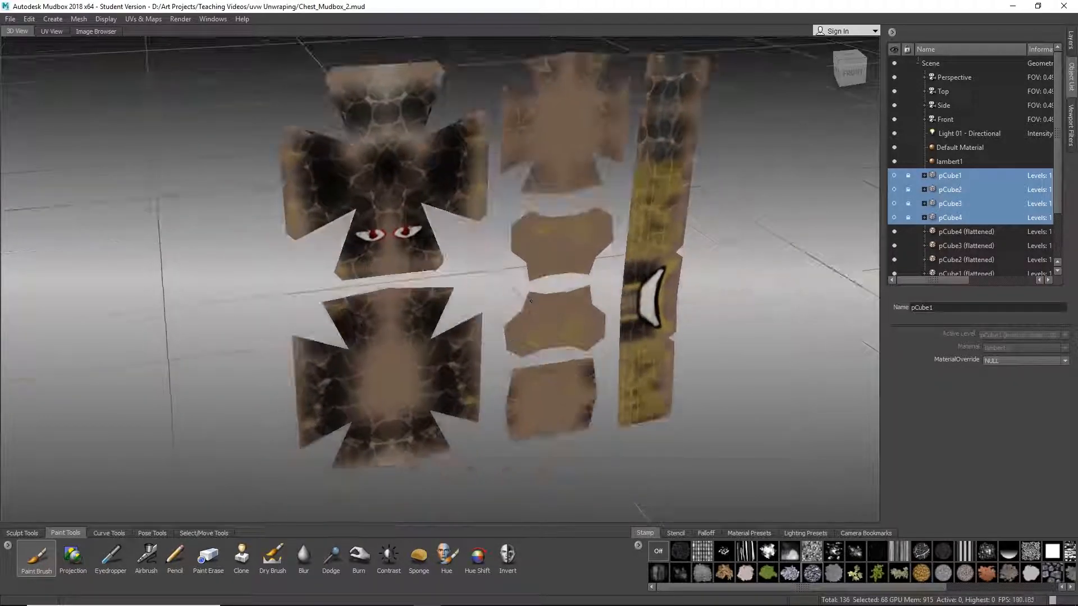
left_click_drag(344, 268, 371, 328, "alt")
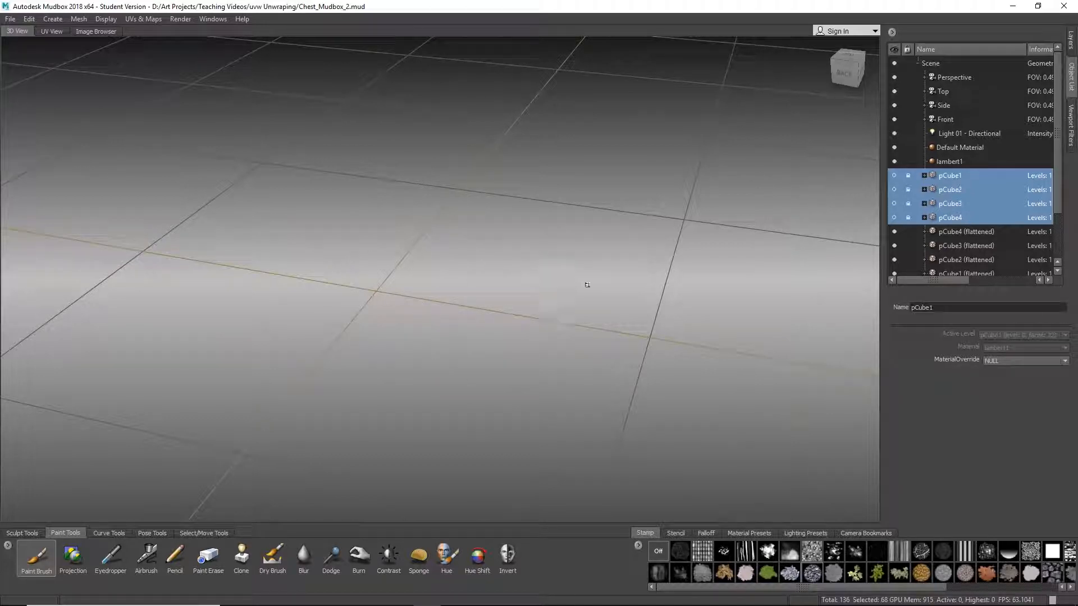
left_click_drag(584, 284, 558, 303, "alt")
Set the Paint Brush colour to red and paint strokes on the flattened pieces, down the lower cross-shaped piece and below the eyes.
left_click(36, 556)
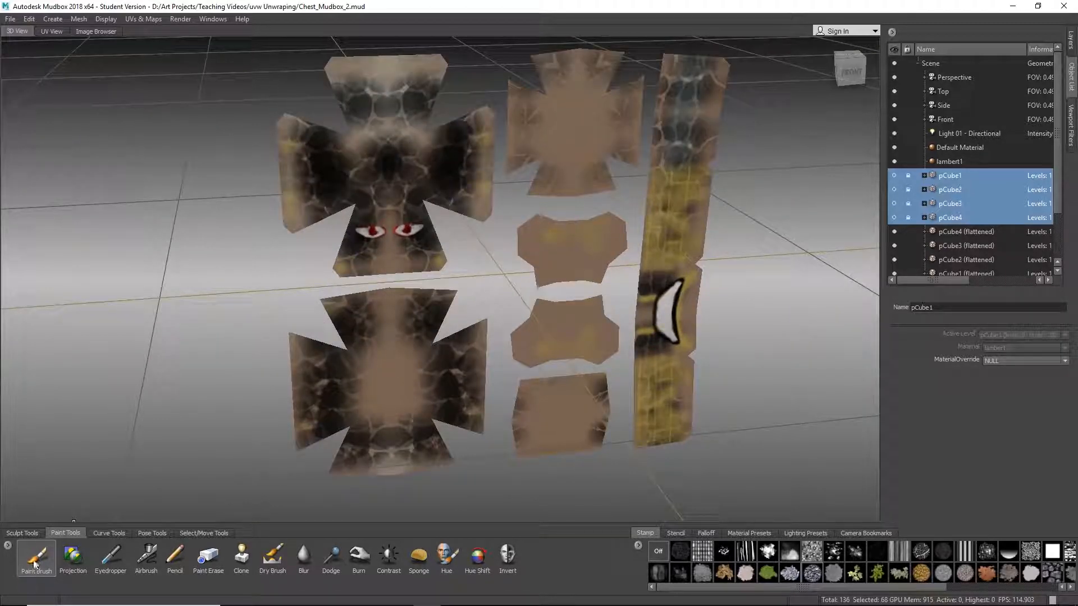
left_click(1001, 314)
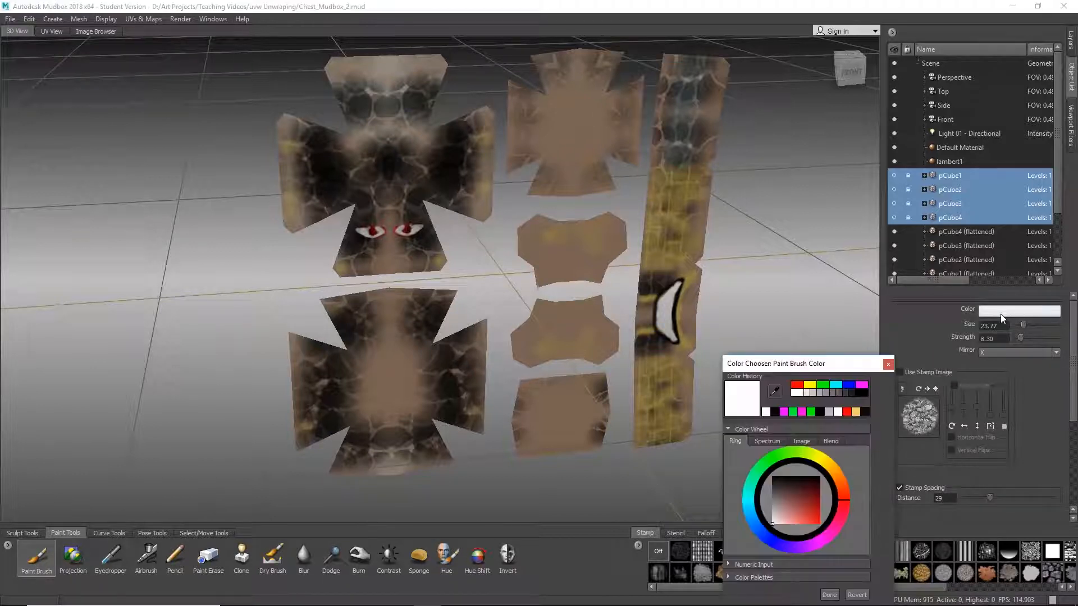
left_click(815, 512)
left_click(830, 594)
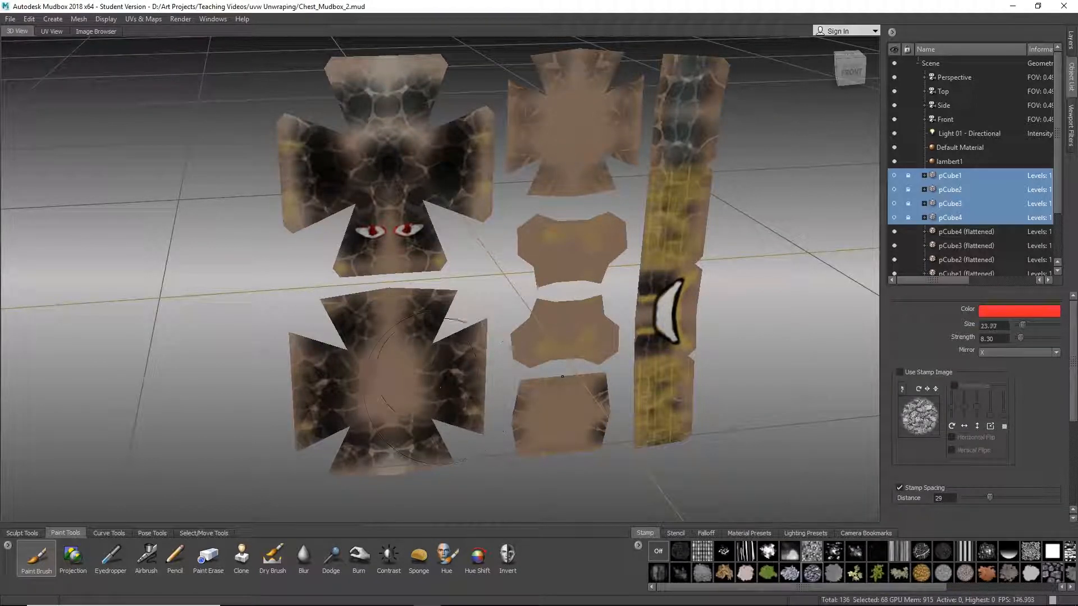
mouse_move(408, 373)
left_mouse_down()
mouse_move(362, 373)
mouse_move(396, 373)
mouse_move(392, 289)
left_mouse_up()
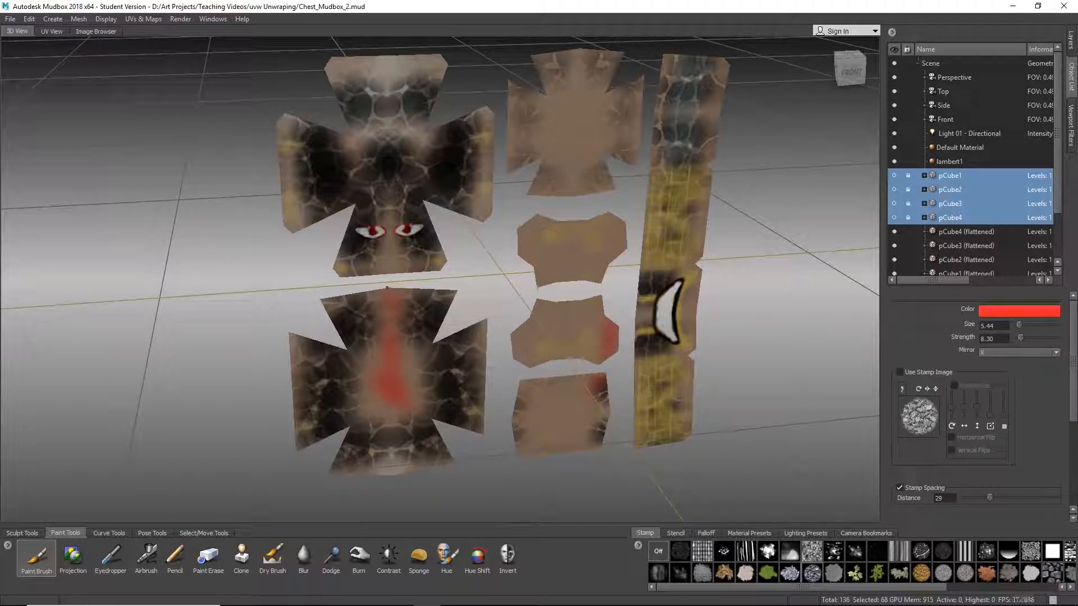
left_click_drag(390, 236, 383, 269)
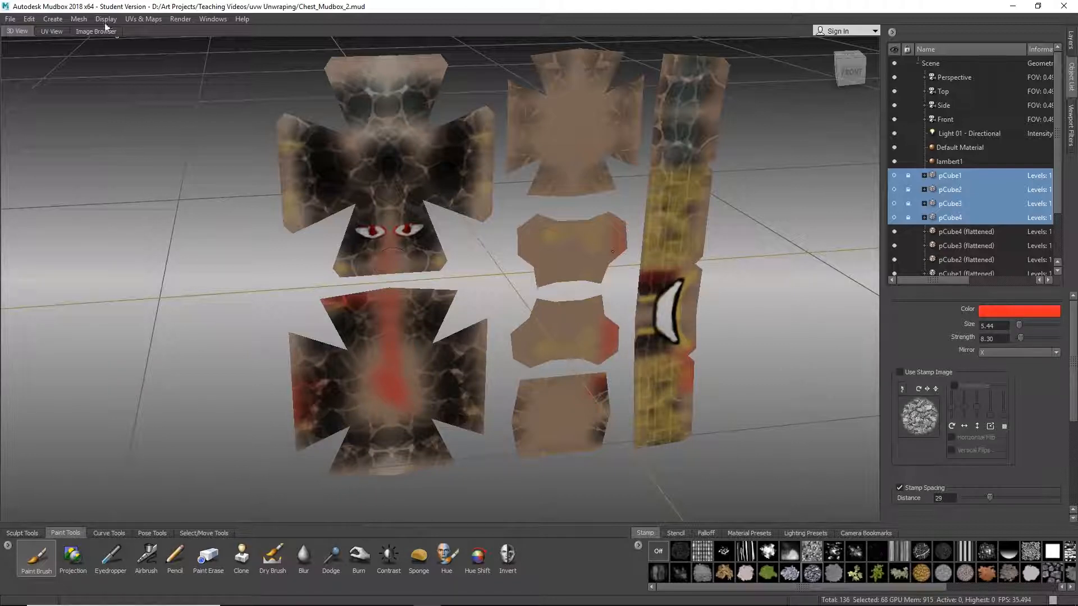
Unflatten the chest meshes from UV space back into their 3D shape.
mouse_move(561, 270)
left_mouse_down("alt")
mouse_move(519, 274)
mouse_move(553, 278)
left_mouse_up("alt")
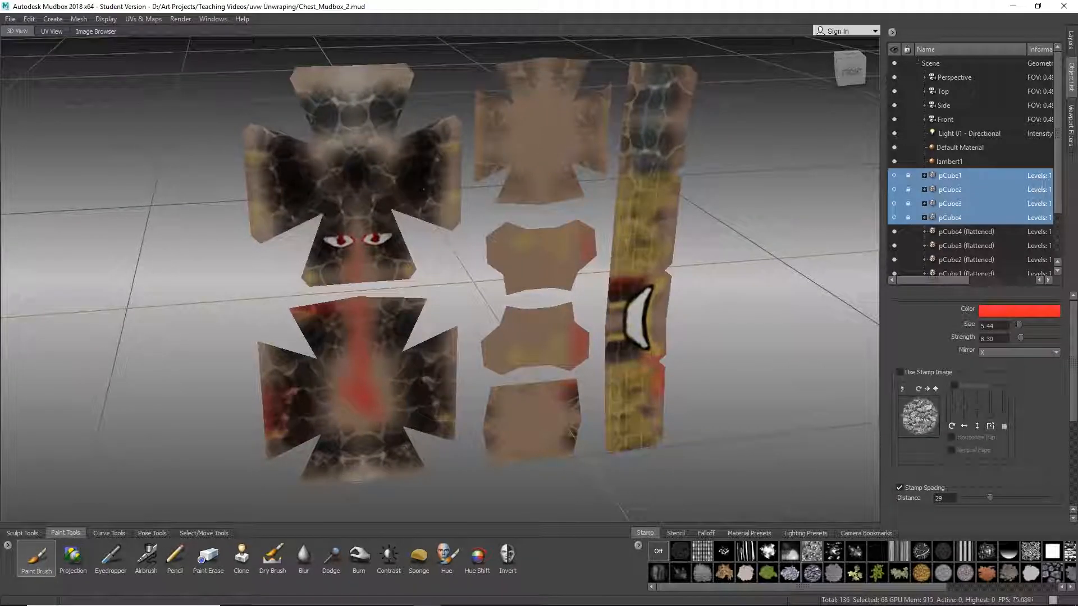
left_click(139, 19)
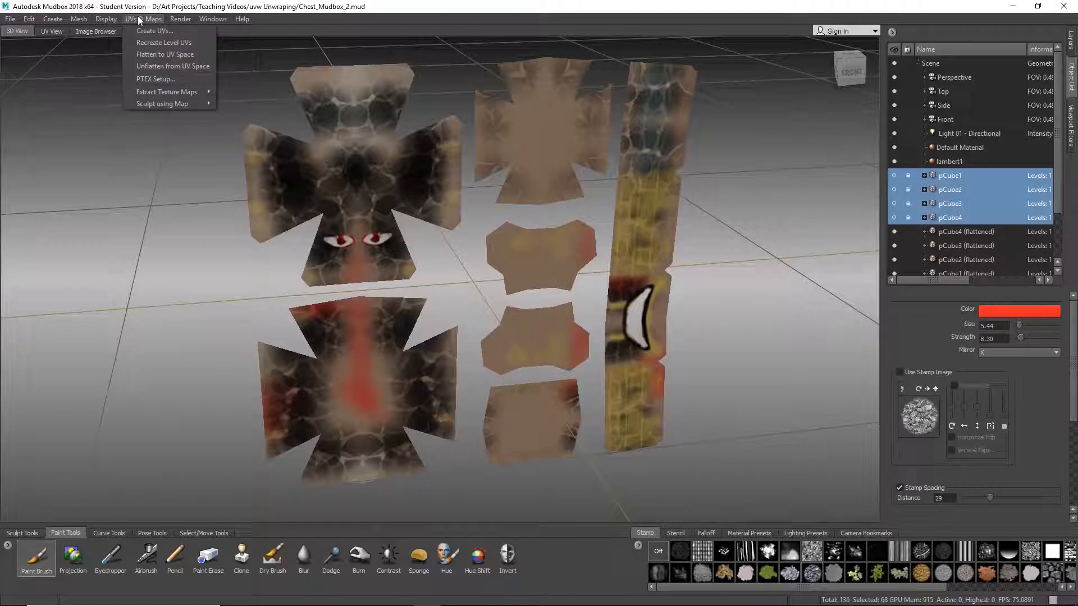
left_click(147, 66)
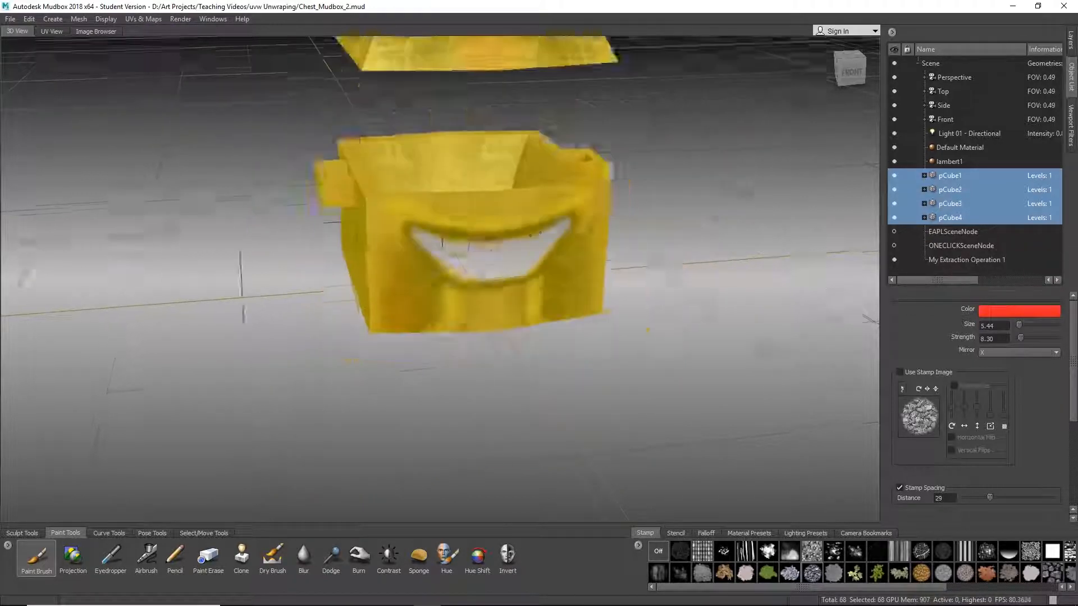